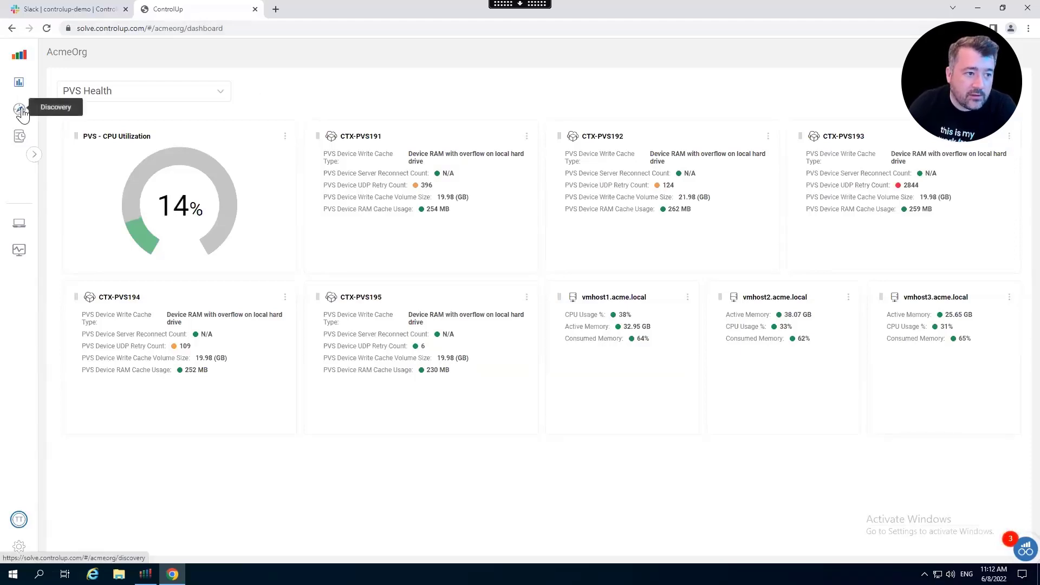
# - Open the Discovery view, glance at the organization tree, and list the datacenters
pyautogui.click(20, 111)
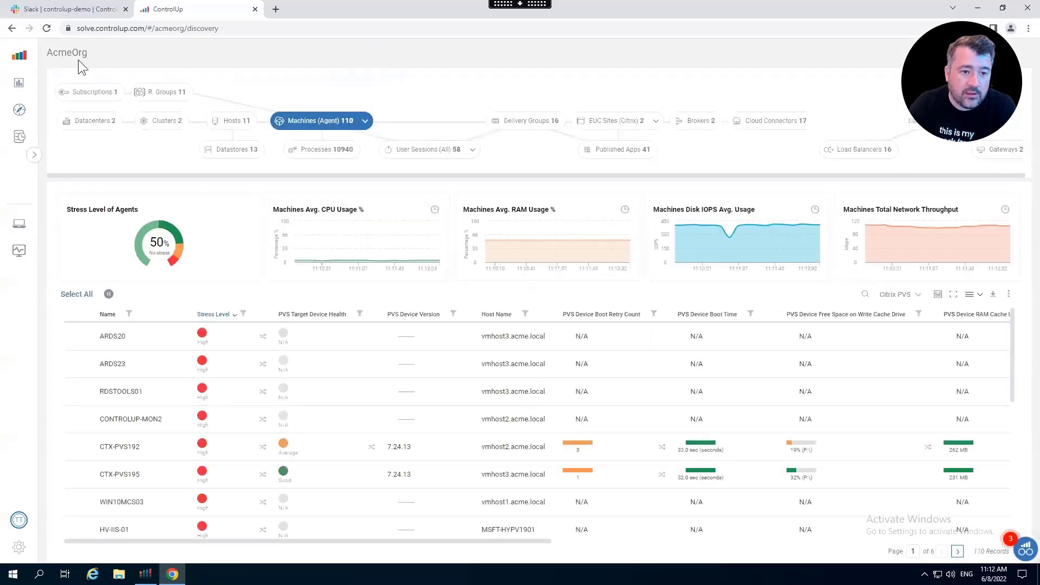
pyautogui.click(34, 158)
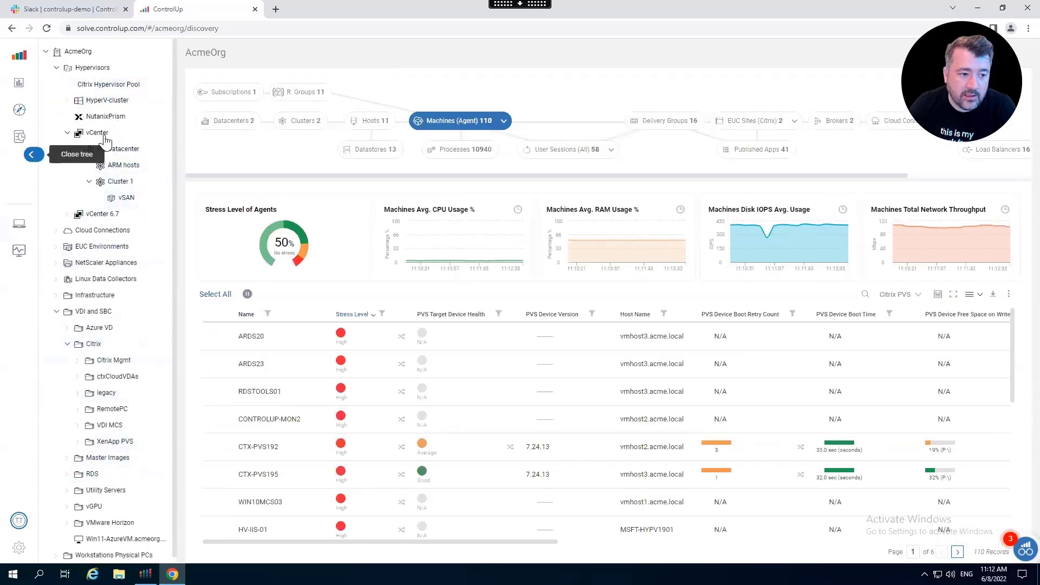
pyautogui.click(34, 156)
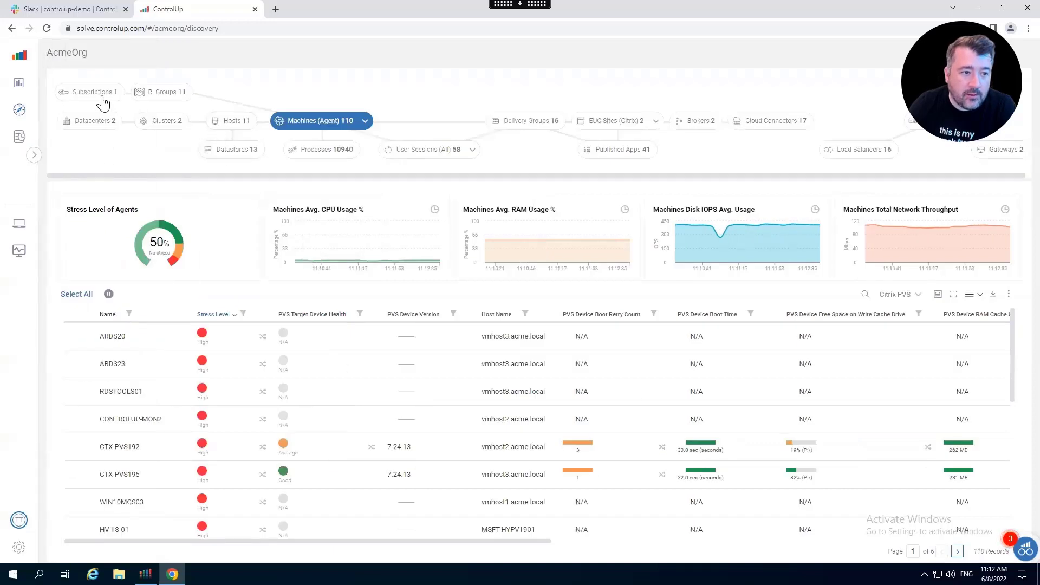
pyautogui.click(87, 125)
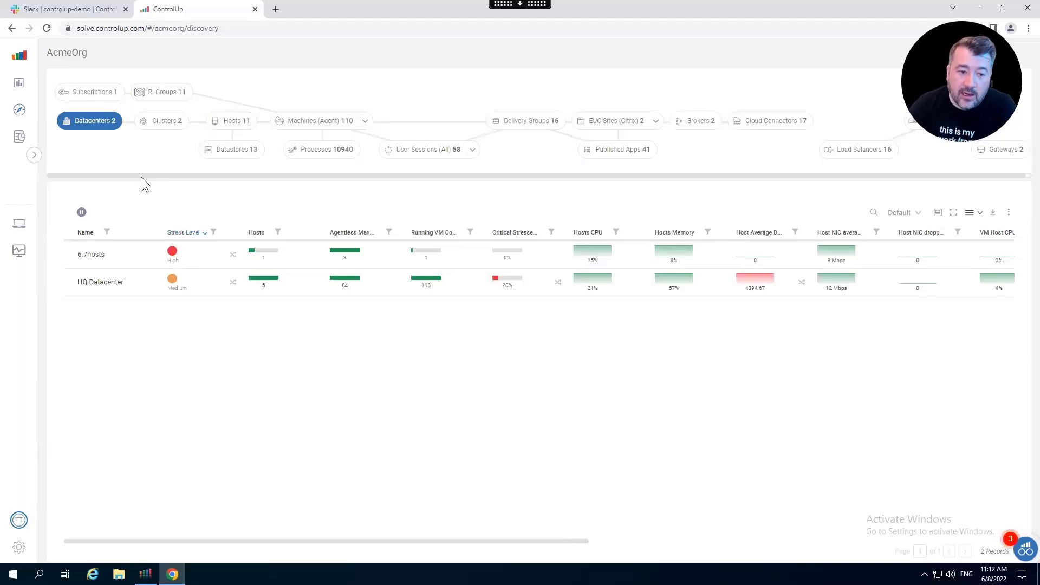
# - Inspect the stress level contributors of the 6.7hosts datacenter and widen the Host Average Disk IOPS column to show its full title
pyautogui.click(172, 252)
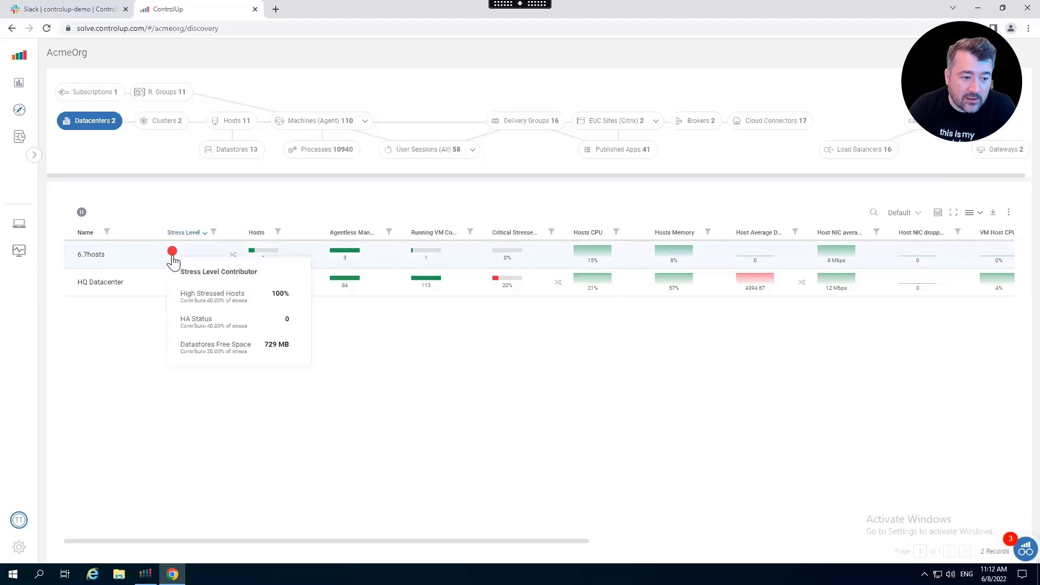
pyautogui.click(130, 321)
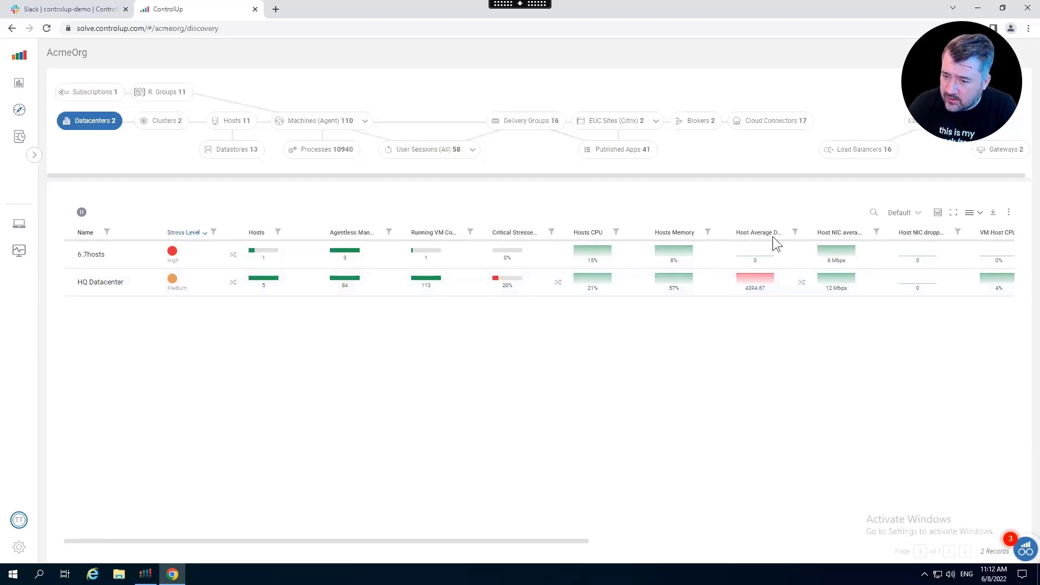
pyautogui.moveTo(812, 236); pyautogui.dragTo(843, 234)
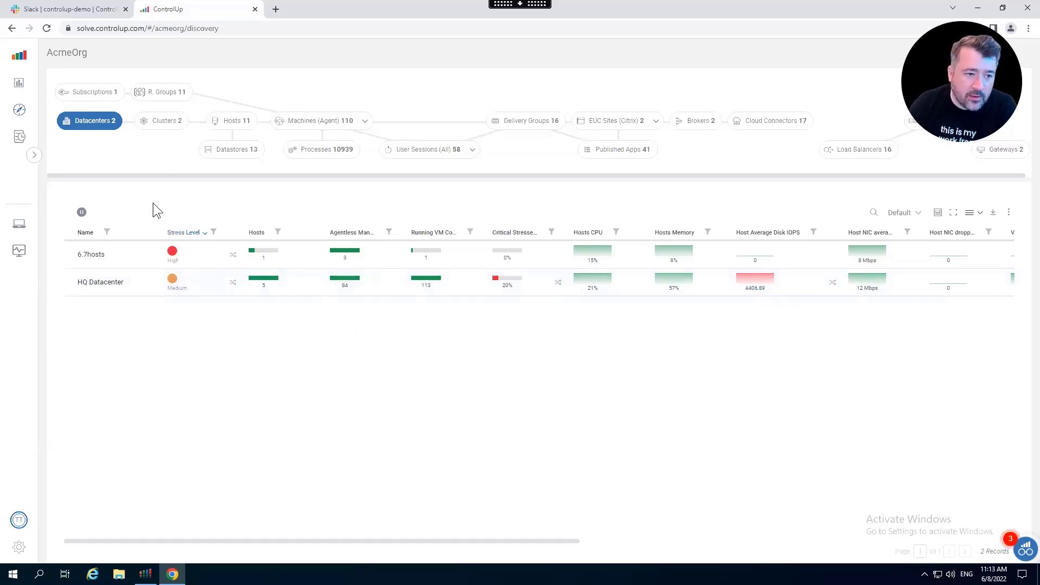
# - Review the clusters and then the hosts, including the hosts' datastore IOPS, latency and throughput metrics
pyautogui.click(156, 125)
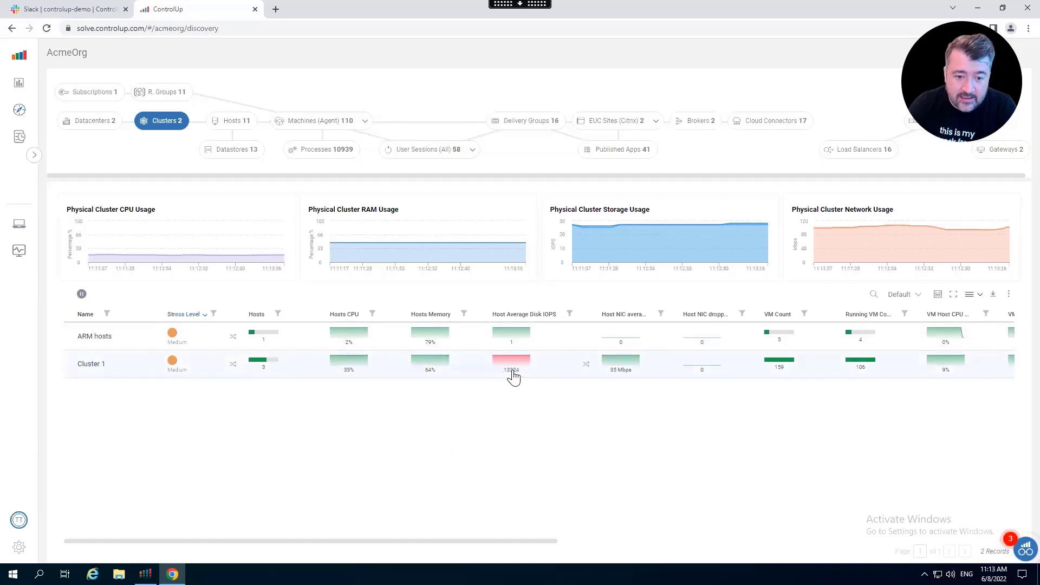
pyautogui.click(231, 124)
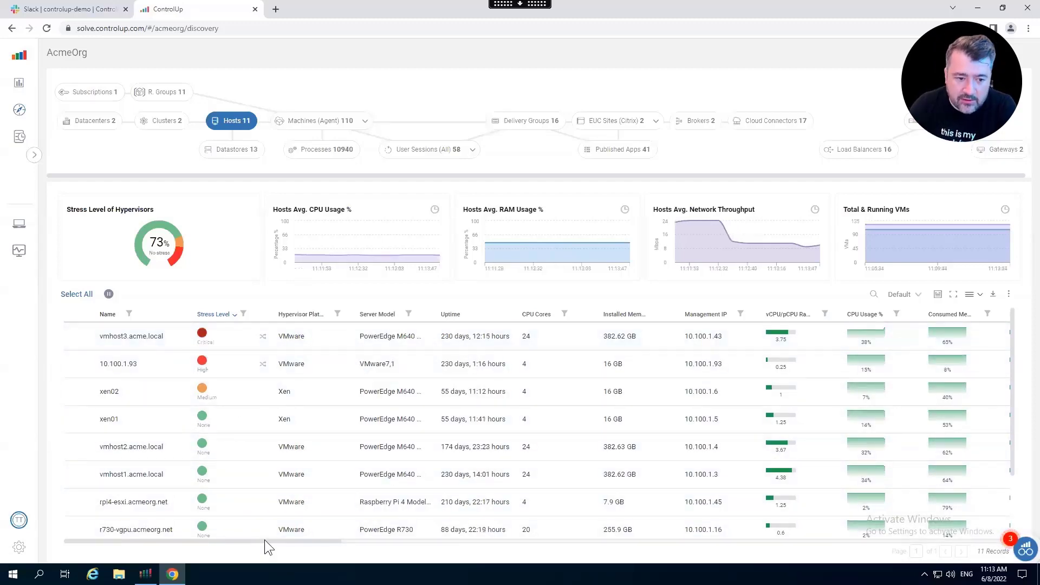
pyautogui.moveTo(265, 539); pyautogui.dragTo(438, 545)
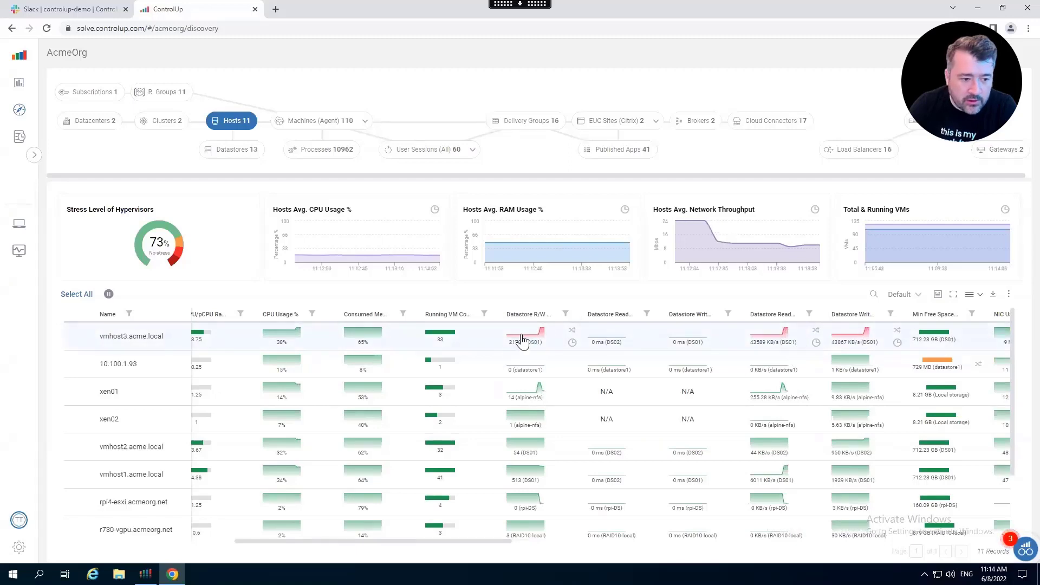
# - Drill down from the Datastore R/W IOPS of vmhost3.acme.local to its machines and look through their disk metrics
pyautogui.click(572, 331)
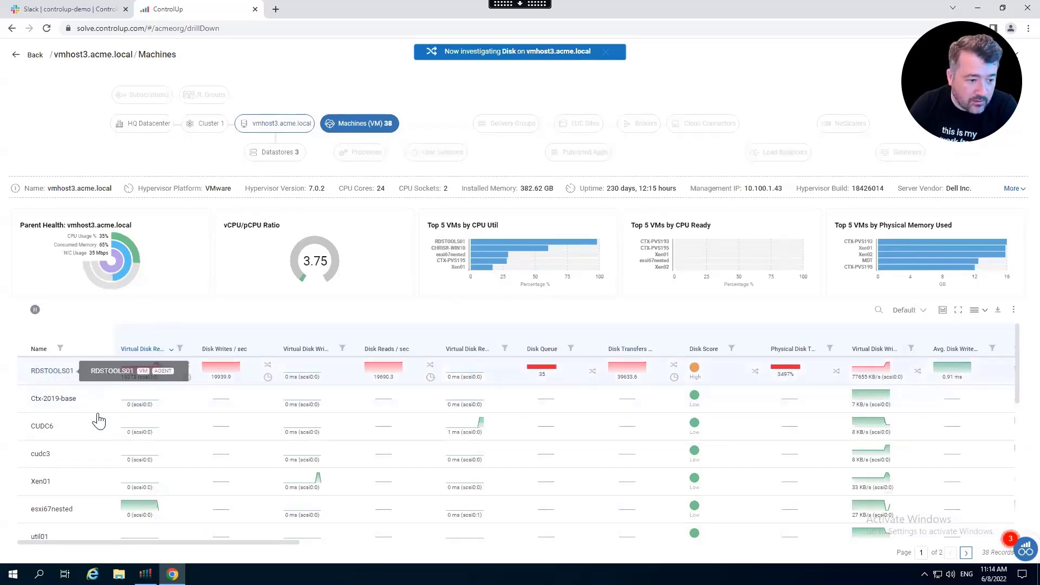
pyautogui.scroll(-3, 124, 455)
pyautogui.scroll(-3, 89, 452)
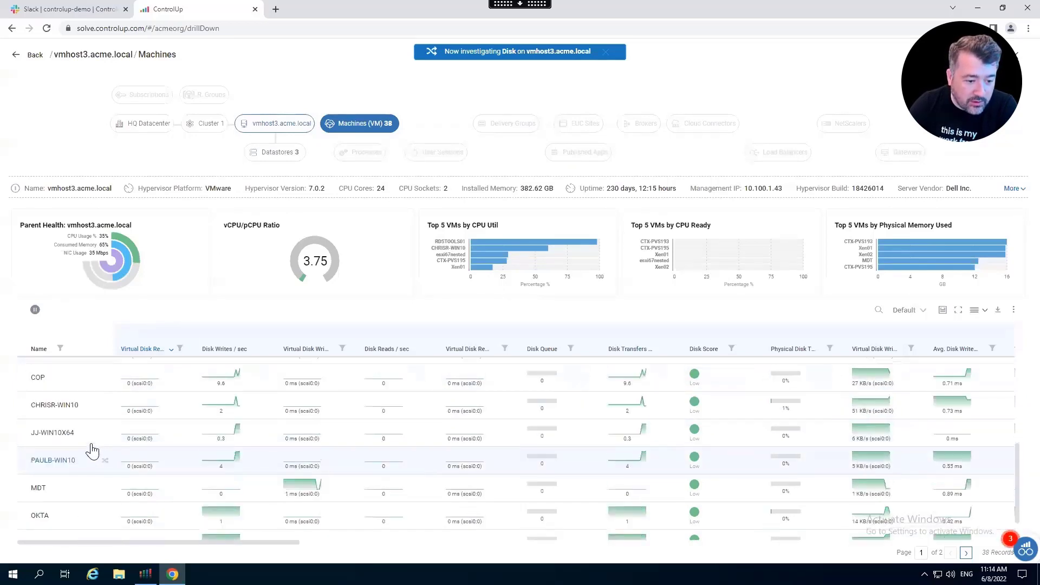
pyautogui.scroll(6, 92, 449)
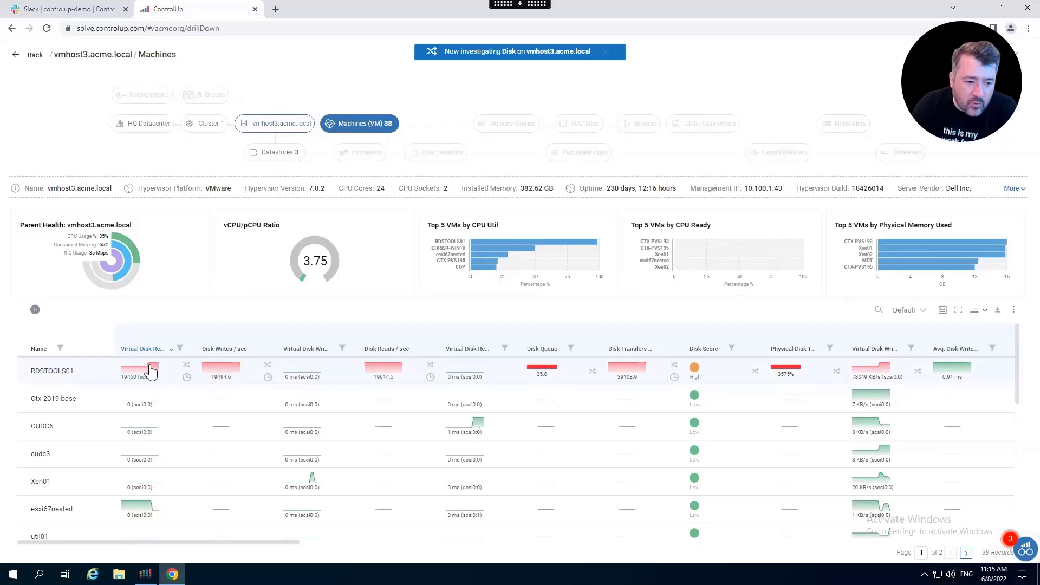
# - Drill down from RDSTOOLS01's virtual disk read IOPS to its sessions, and on to the processes of the session with the highest I/O
pyautogui.click(187, 366)
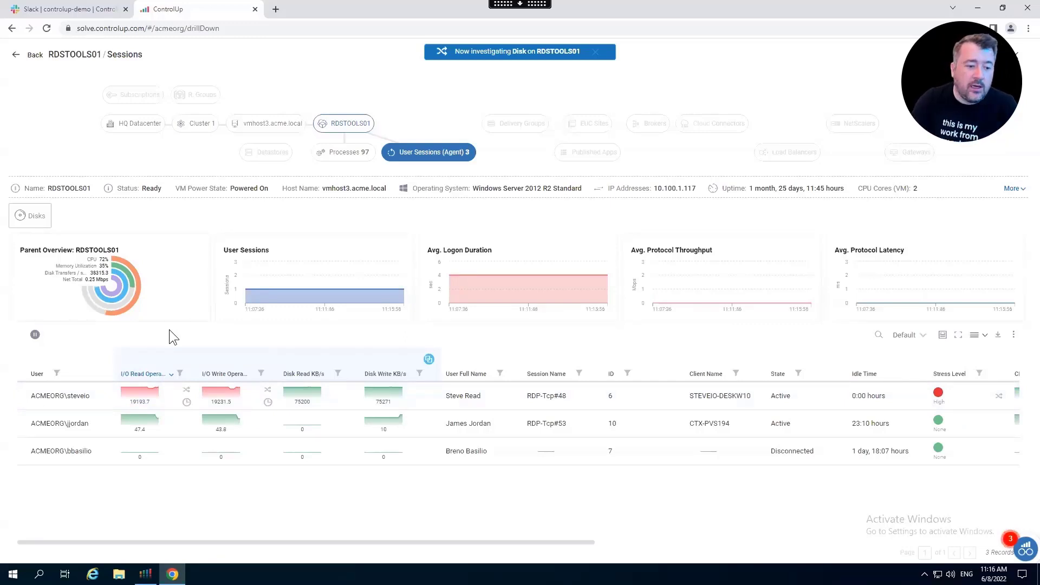
pyautogui.click(186, 391)
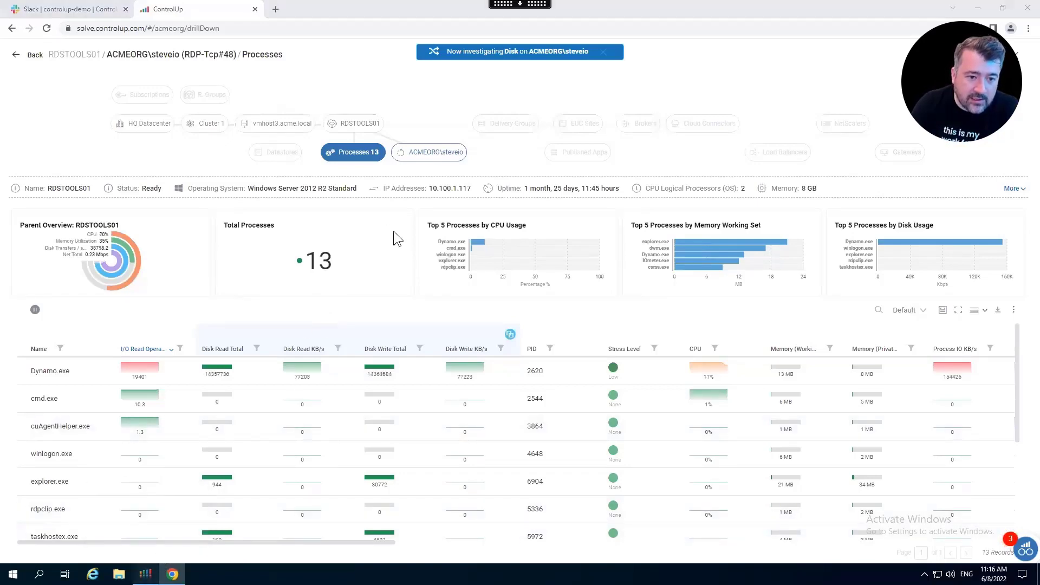
# - Switch to the ControlUp Console, focus on vCenter under Hypervisors, and list its hosts
pyautogui.hotkey('alt', 'Tab')
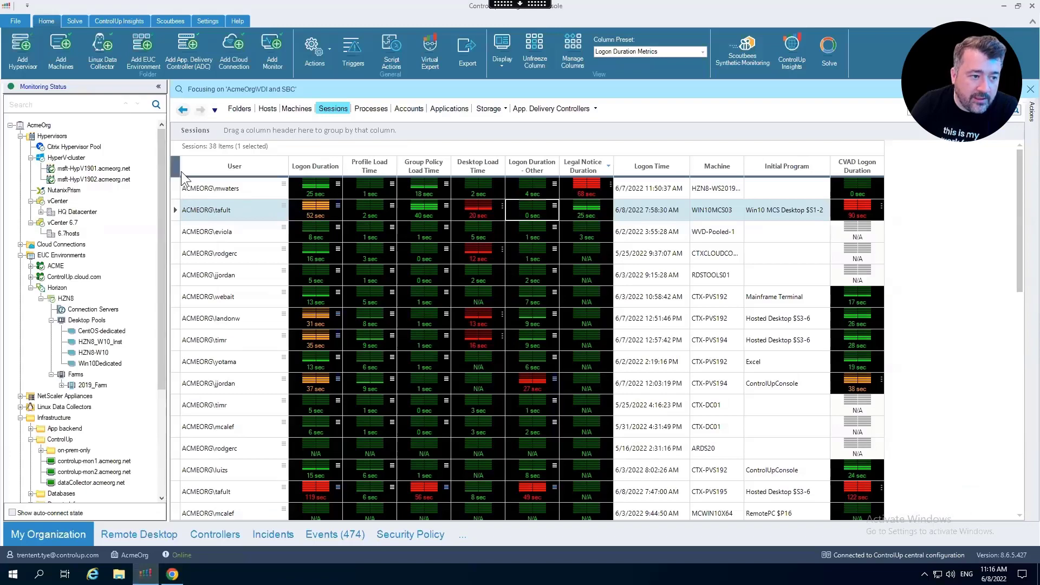
pyautogui.rightClick(60, 203)
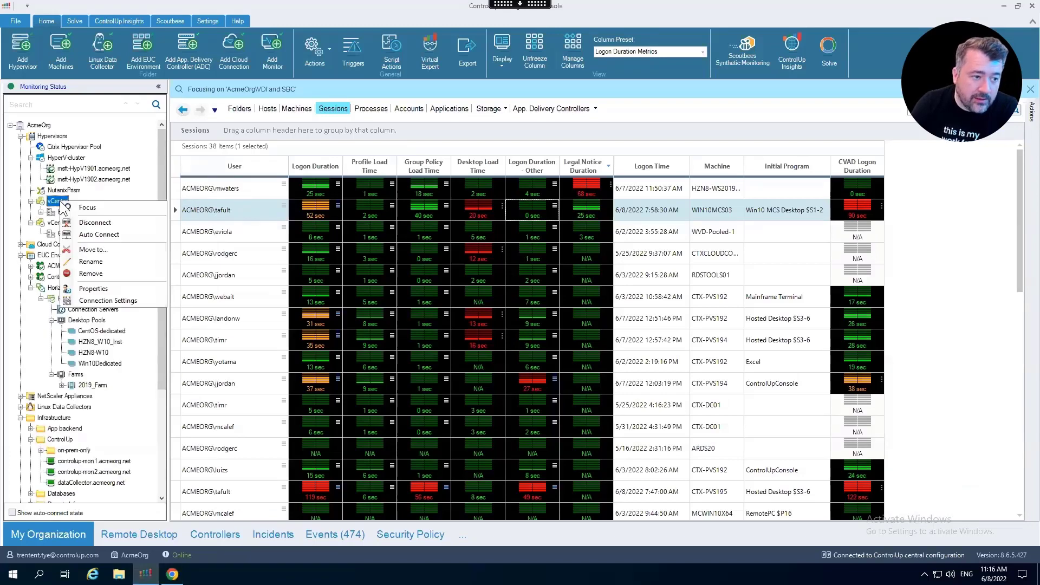
pyautogui.click(124, 206)
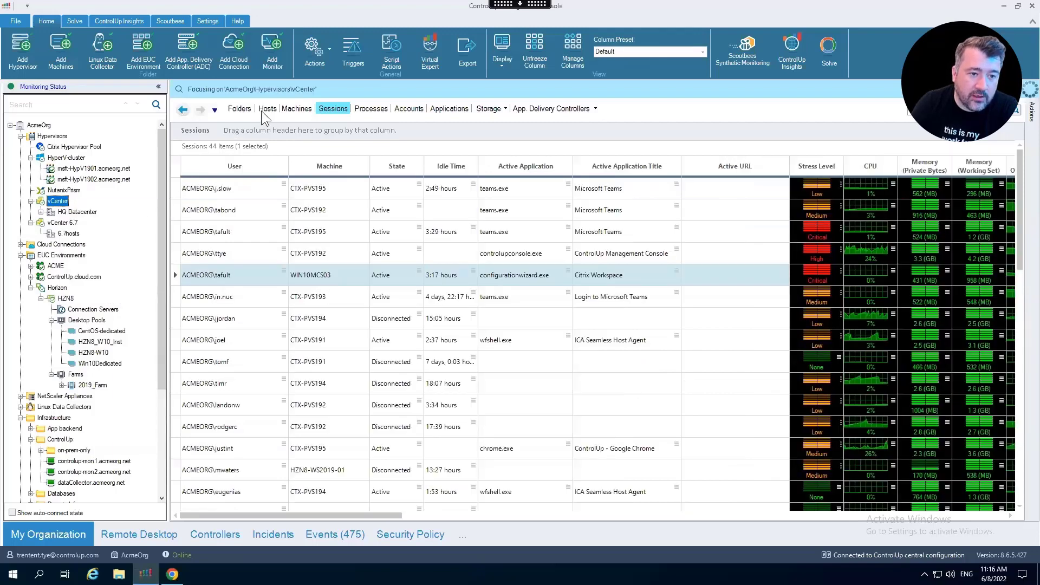
pyautogui.click(266, 107)
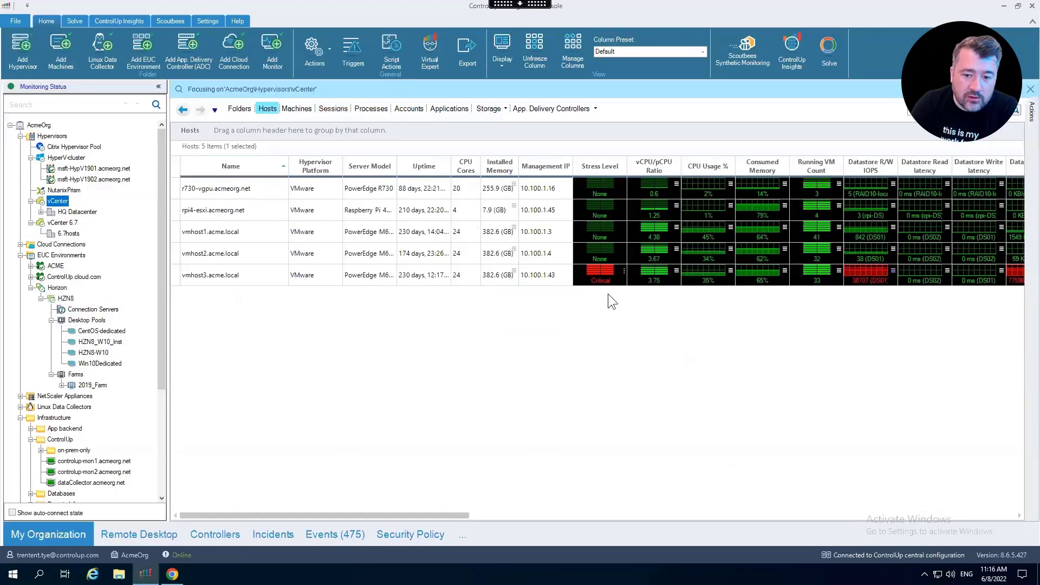
# - Follow the Virtual Expert suggestion for vmhost3.acme.local's Datastore R/W IOPS to Machines (Detailed View - I/O)
pyautogui.click(266, 273)
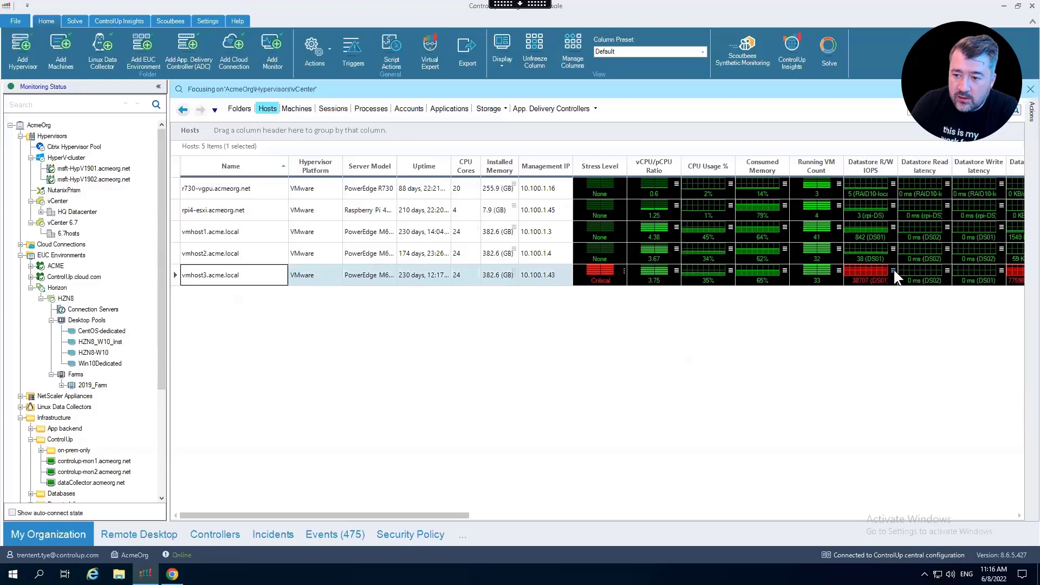
pyautogui.click(893, 270)
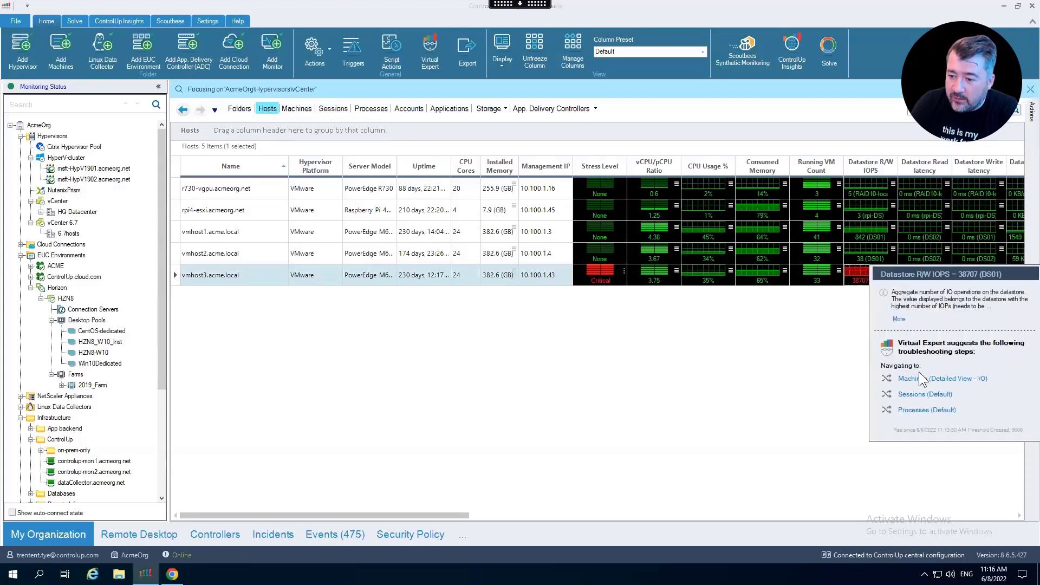
pyautogui.click(914, 379)
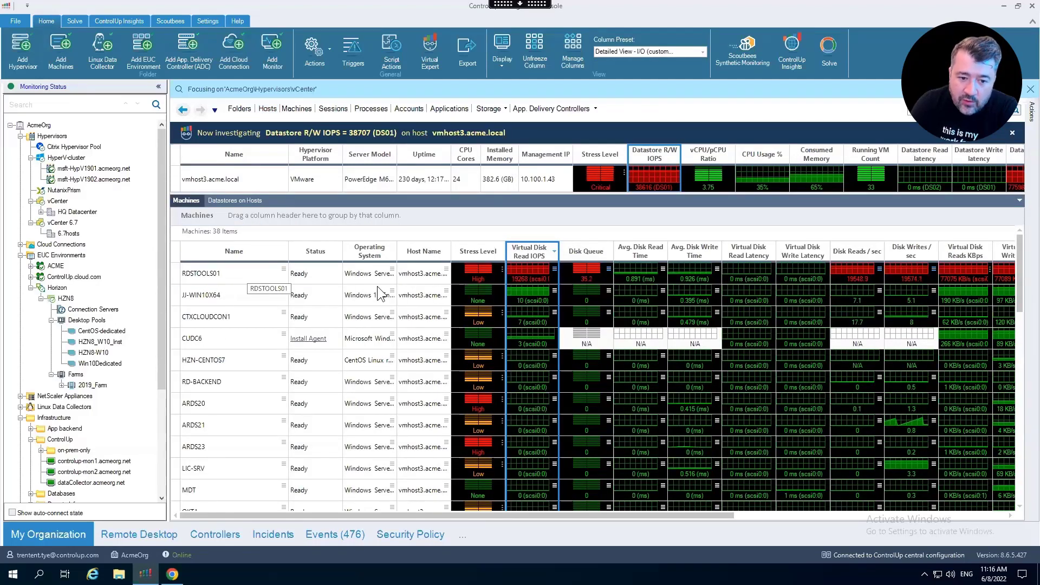
# - Follow the Virtual Expert suggestion for RDSTOOLS01's Virtual Disk Read IOPS to Sessions (Default)
pyautogui.click(554, 267)
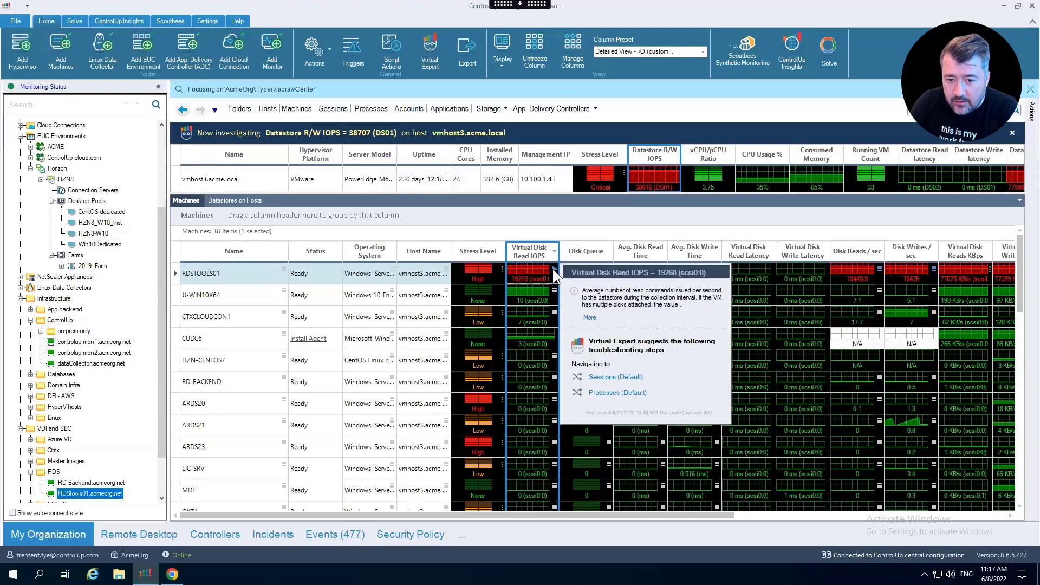
pyautogui.moveTo(555, 267)
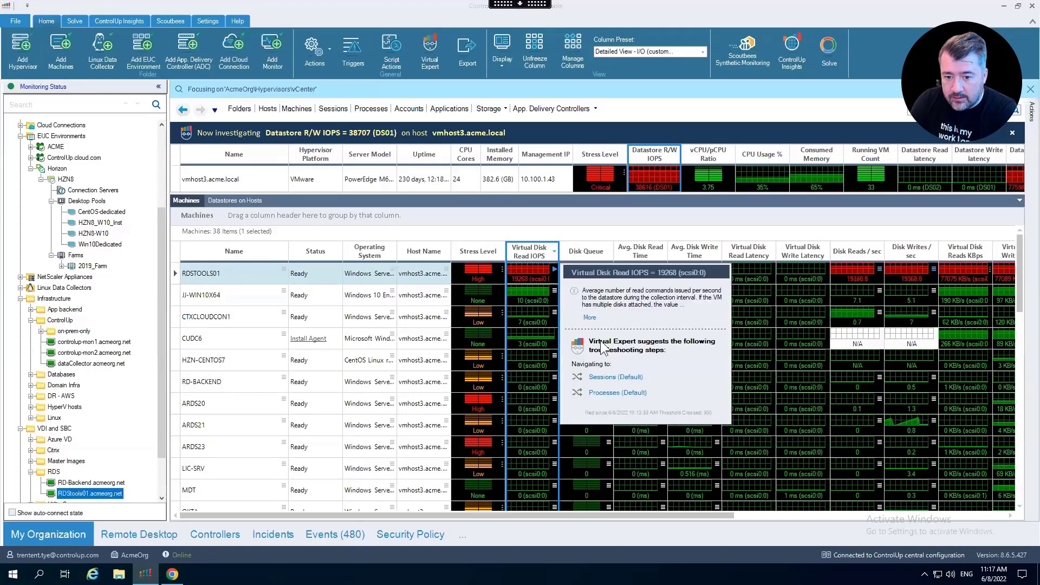
pyautogui.click(616, 377)
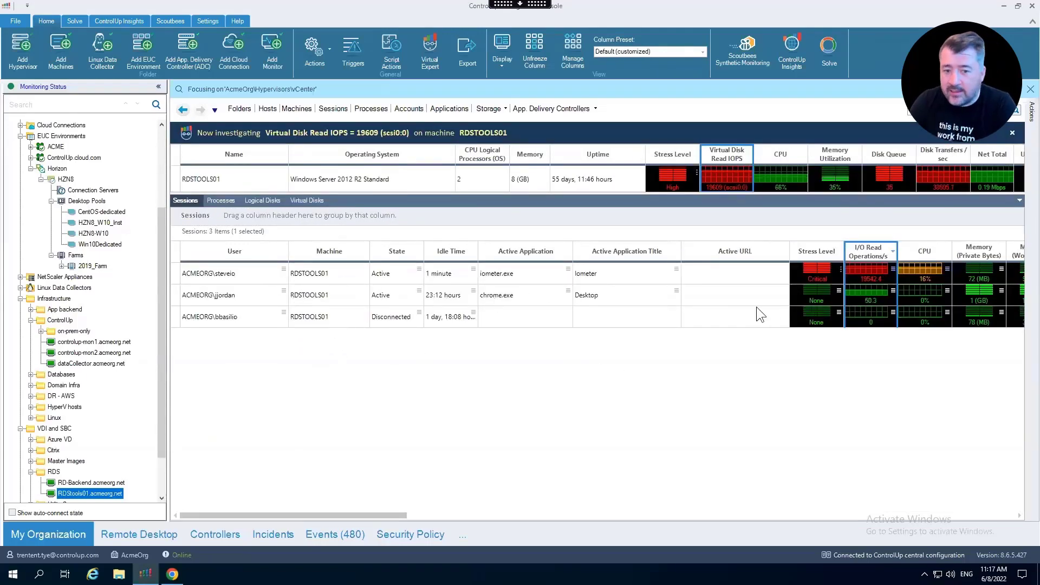
# - Follow the I/O Read Operations suggestion of the iometer.exe session to Processes (Default) and select the Dynamo.exe process
pyautogui.click(893, 266)
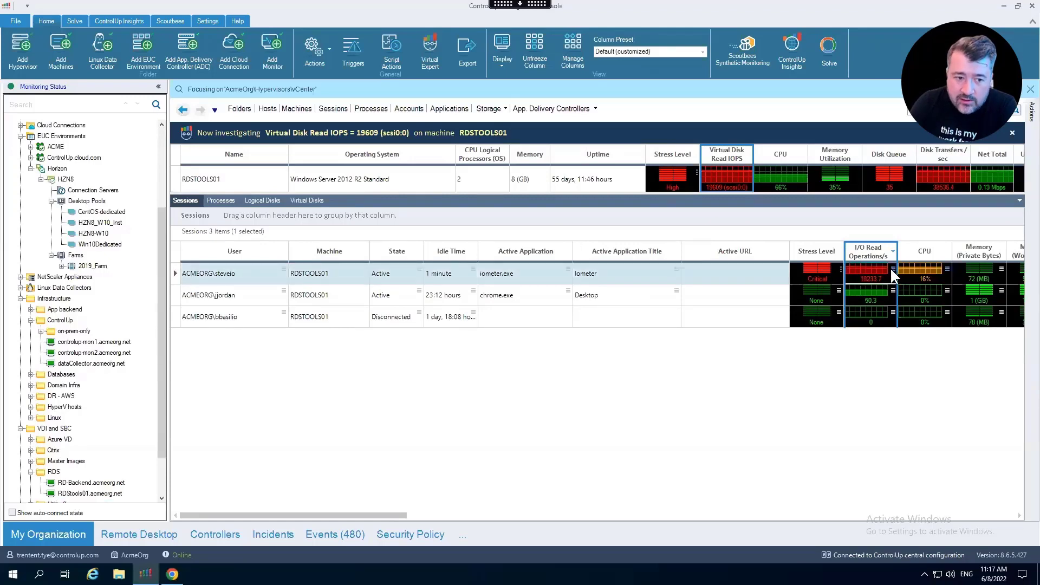
pyautogui.click(892, 270)
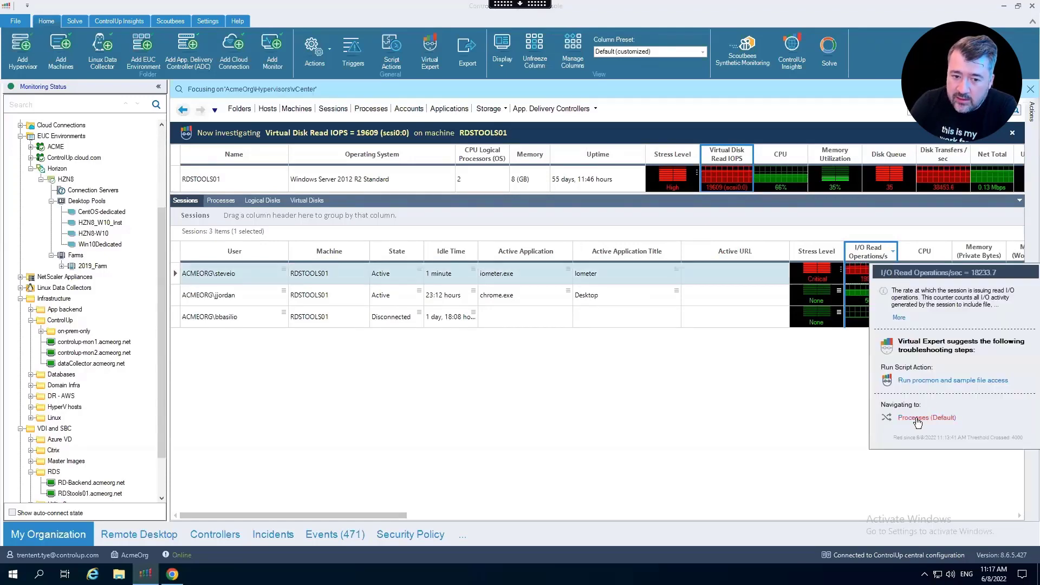
pyautogui.click(915, 417)
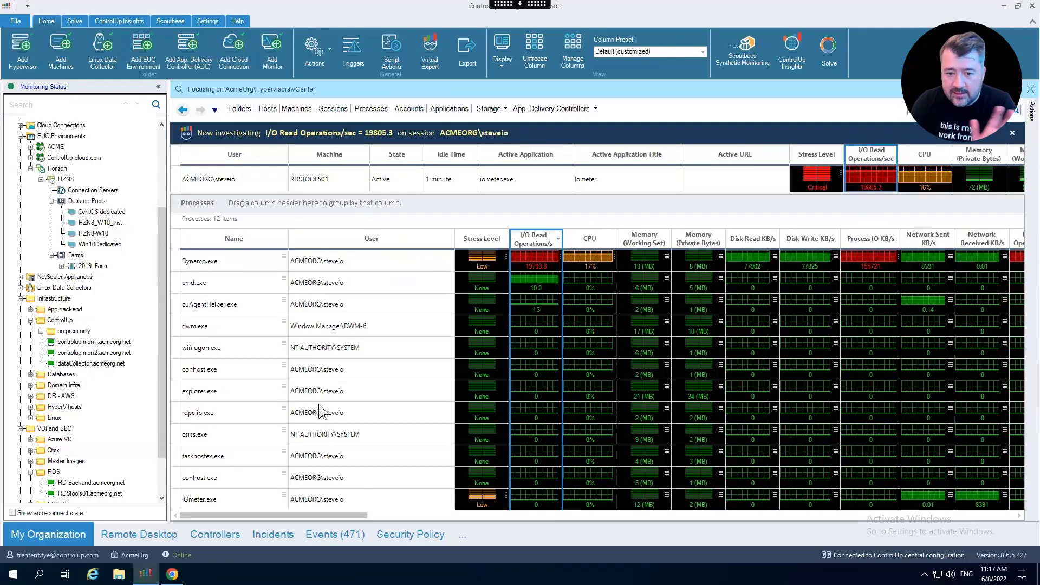
pyautogui.click(232, 258)
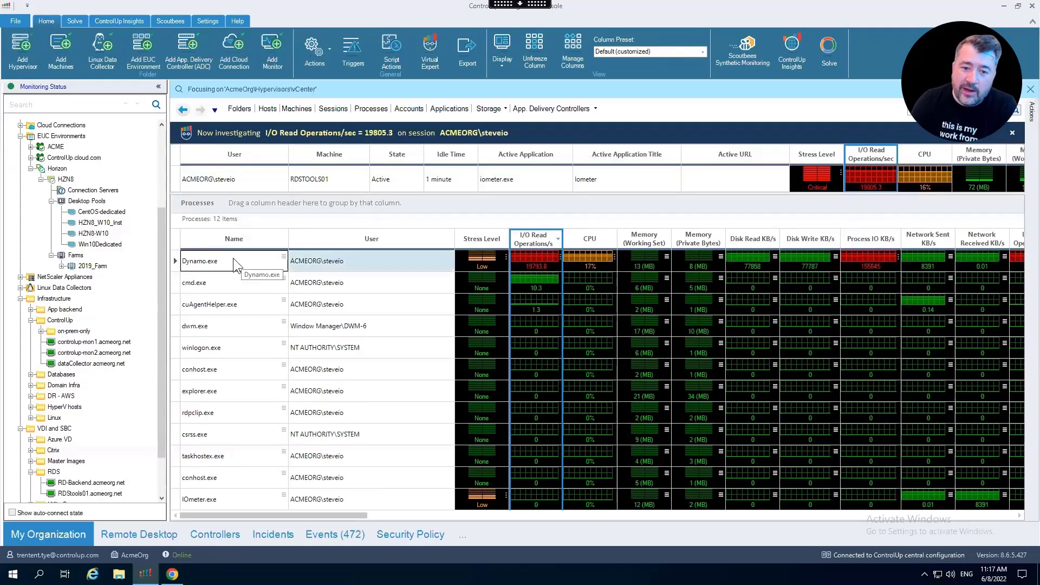
# - Get a screenshot of the investigated iometer.exe session without notifying the user
pyautogui.click(240, 181)
pyautogui.rightClick(240, 180)
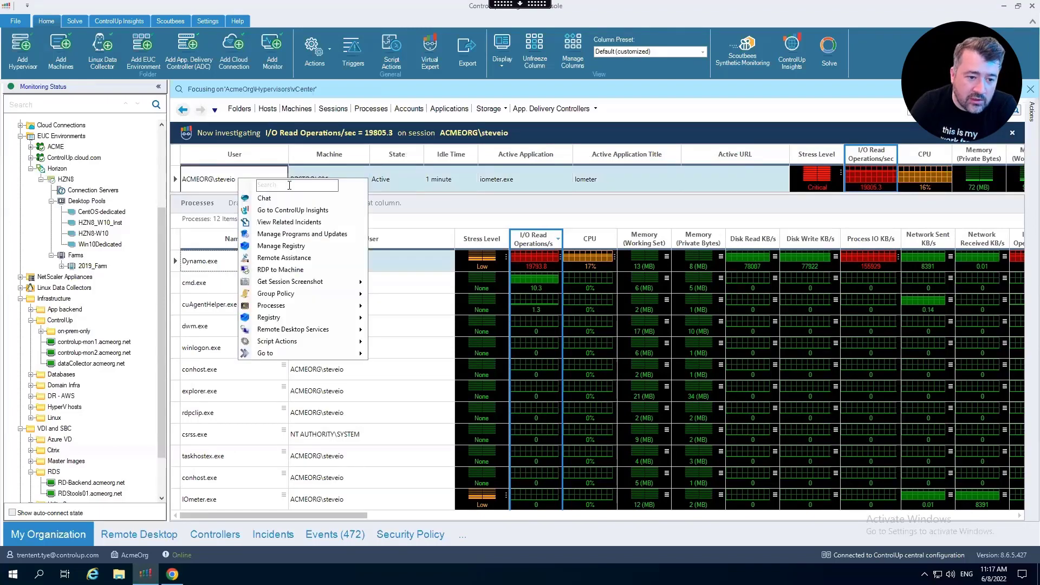
pyautogui.moveTo(308, 285)
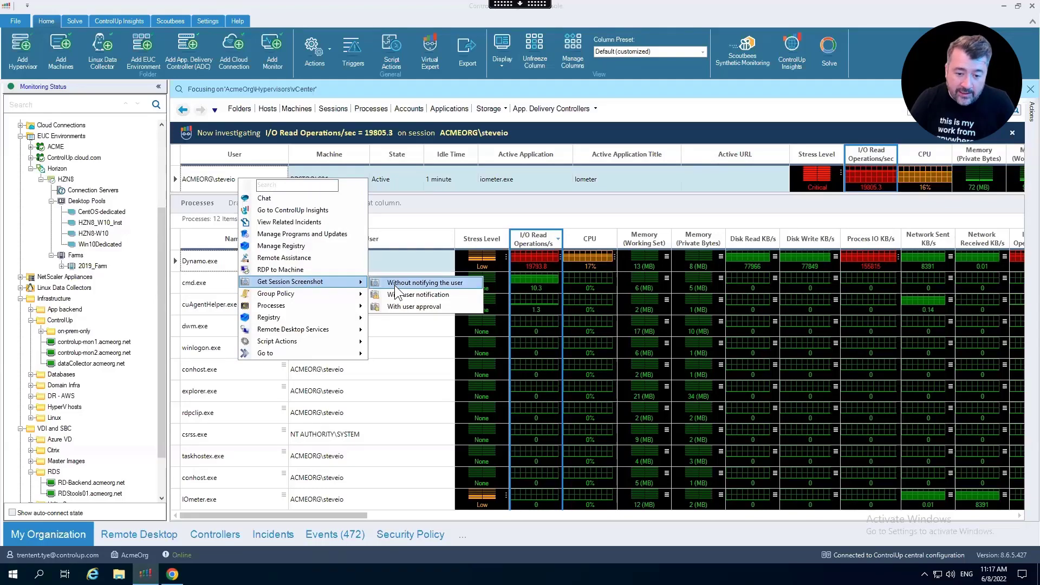
pyautogui.click(454, 283)
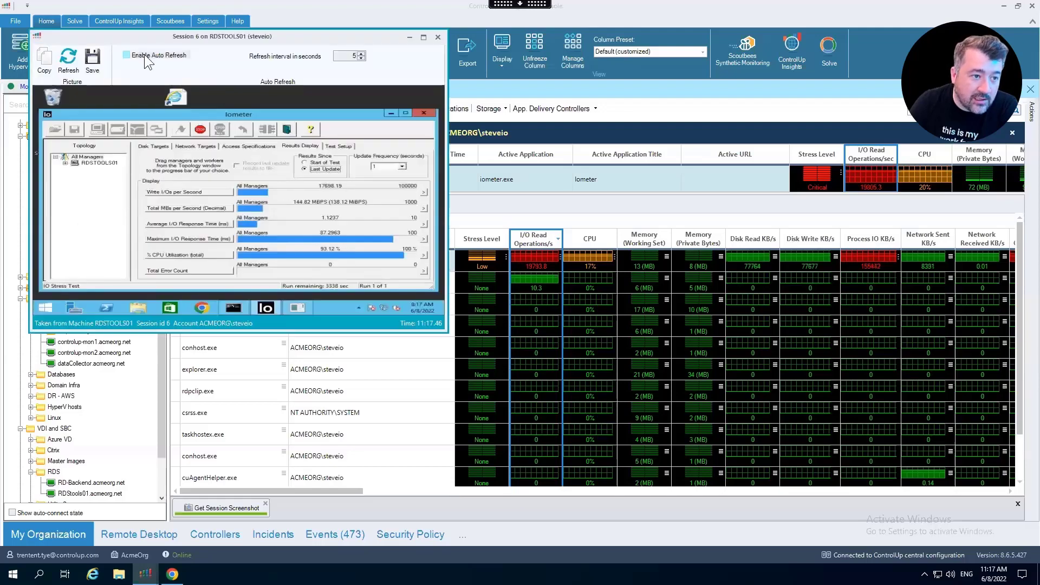
# - View the session screenshot with auto refresh enabled in an enlarged window, and close it
pyautogui.click(145, 57)
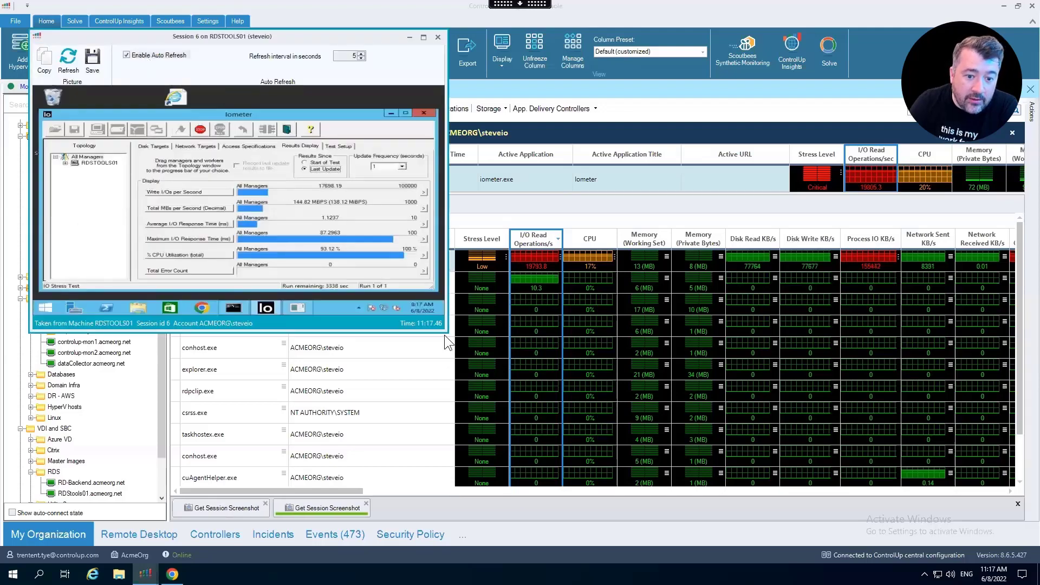
pyautogui.moveTo(640, 464); pyautogui.dragTo(641, 466)
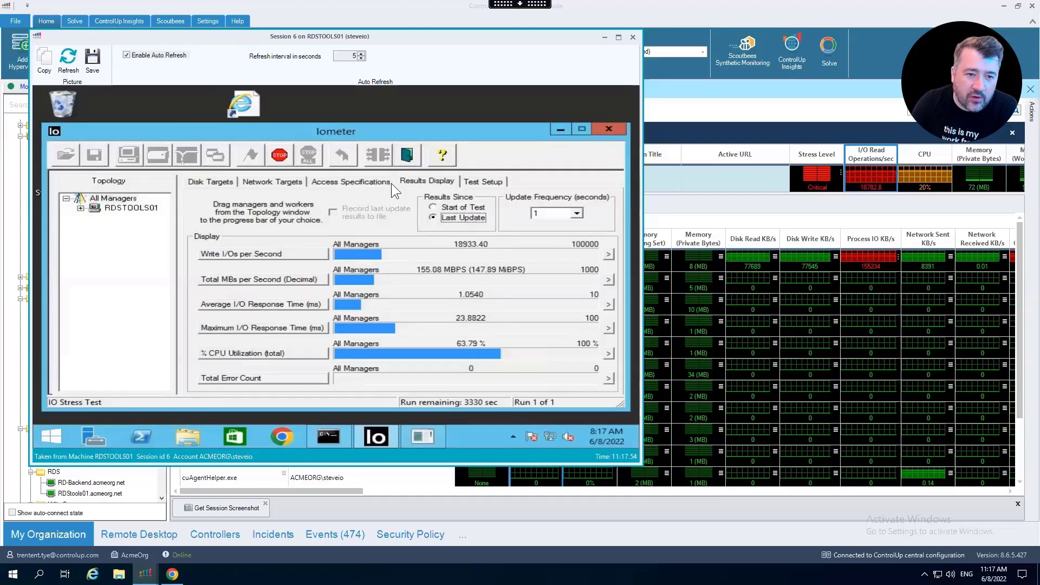
pyautogui.click(633, 38)
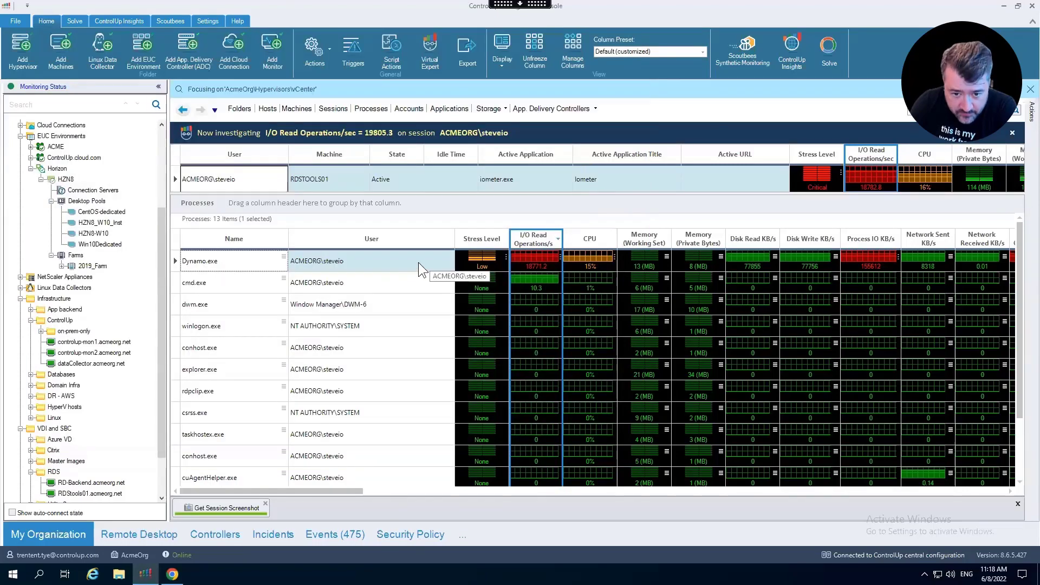
# - Start CPU throttling on the Dynamo.exe process with a CPU limit of 4%
pyautogui.rightClick(229, 256)
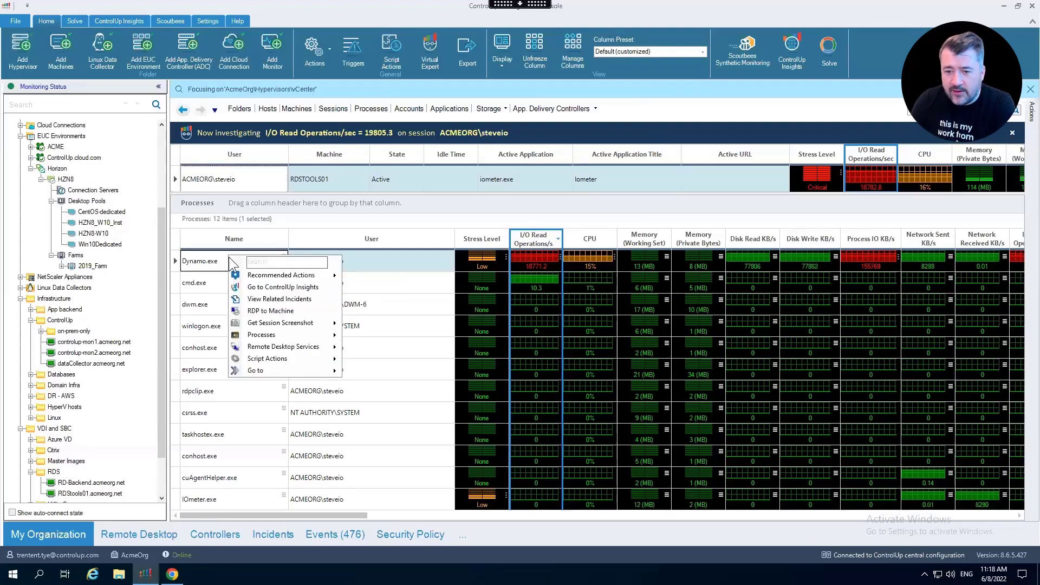
pyautogui.moveTo(291, 335)
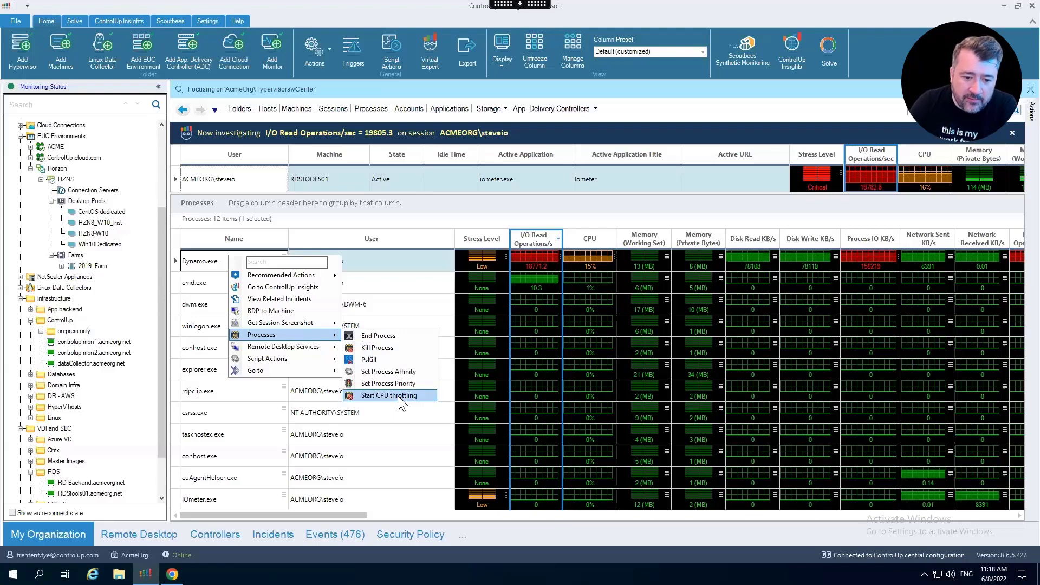
pyautogui.click(421, 395)
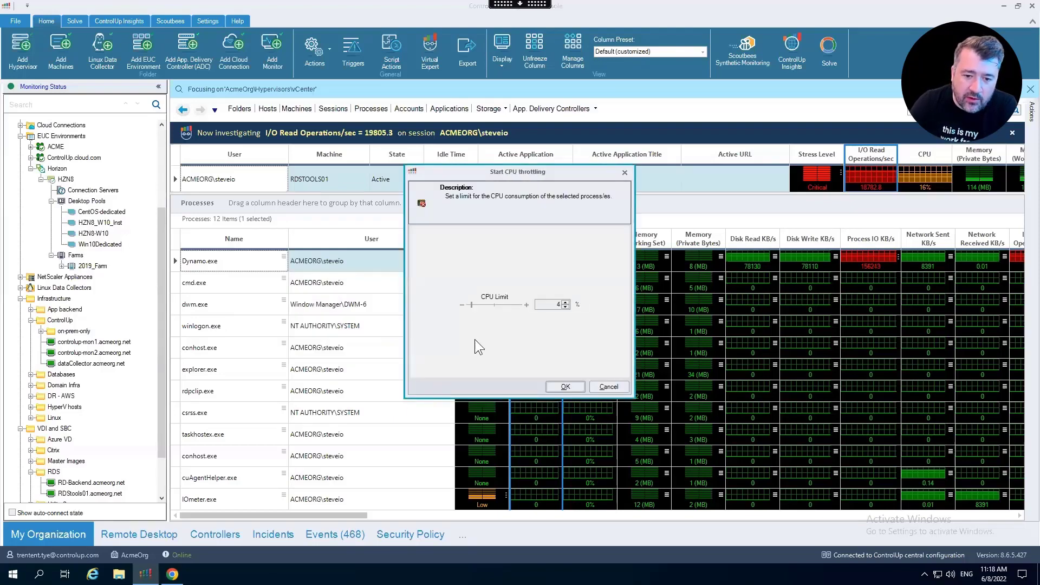
pyautogui.moveTo(492, 172); pyautogui.dragTo(279, 164)
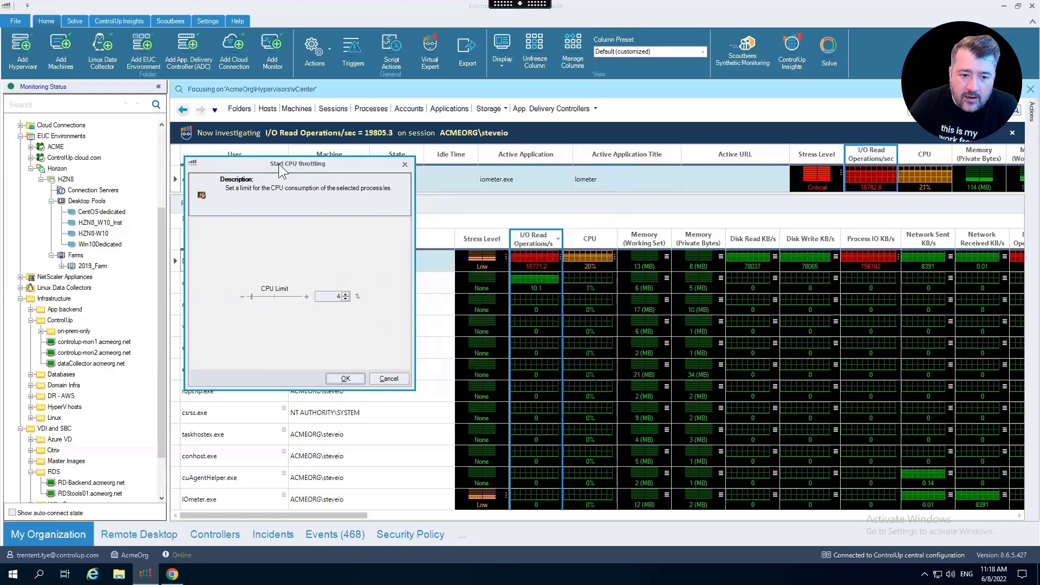
pyautogui.click(333, 378)
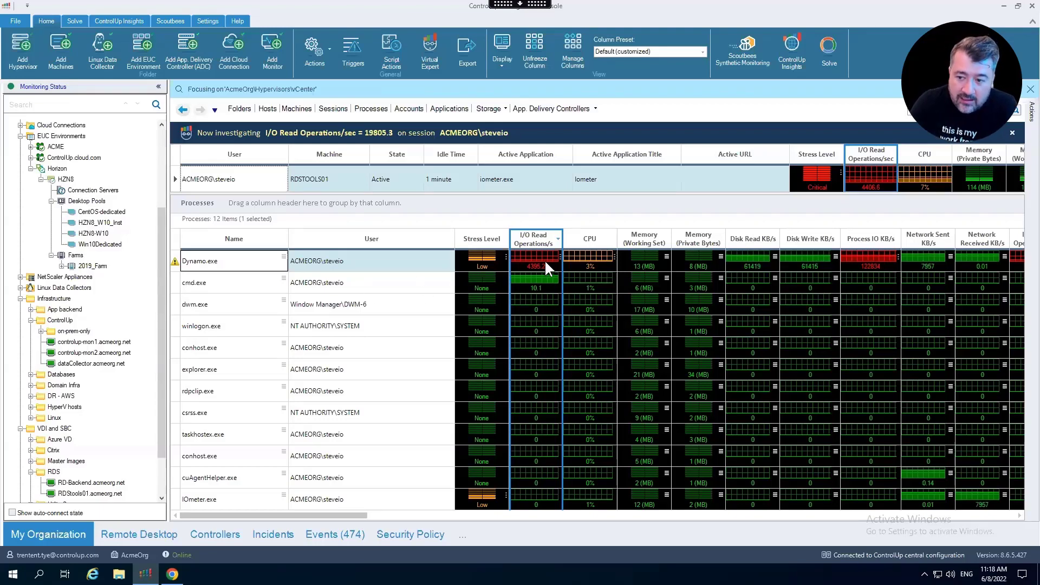
# - Stop CPU throttling on the Dynamo.exe process
pyautogui.rightClick(221, 266)
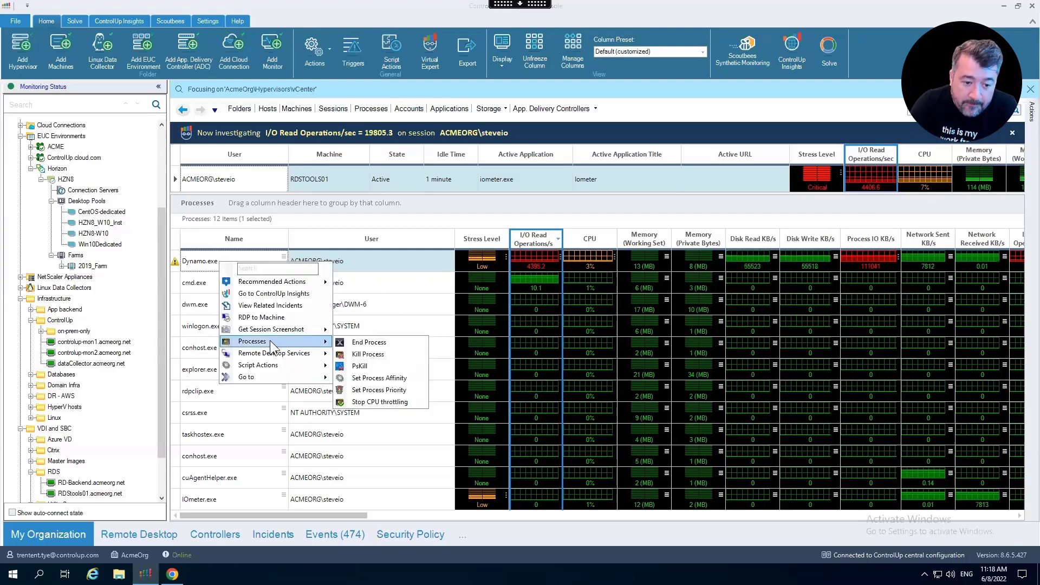
pyautogui.click(392, 402)
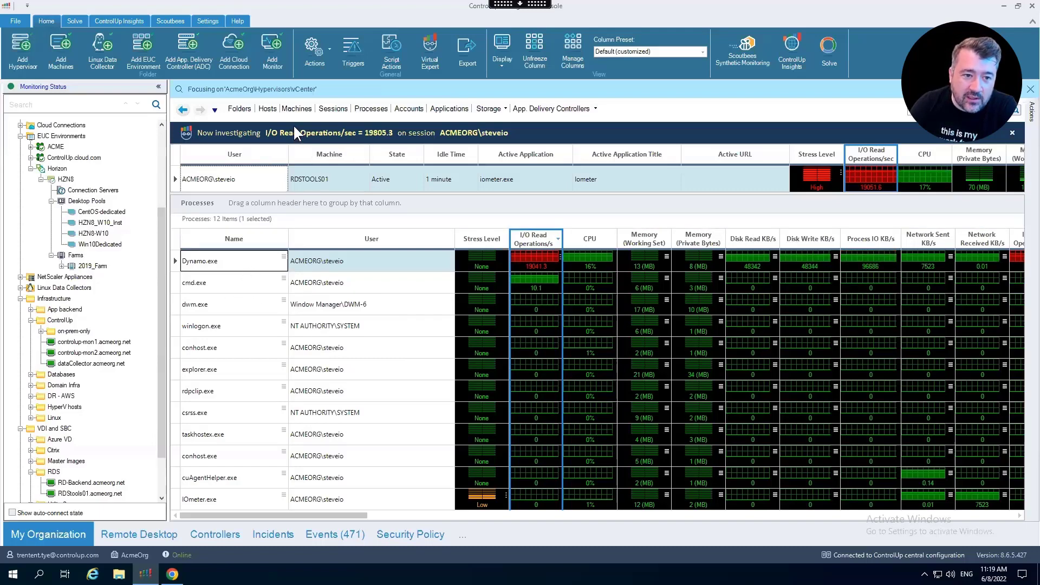
# - List the vCenter sessions with the Logon Duration Metrics column preset and sort them by CVAD Logon Duration
pyautogui.click(332, 109)
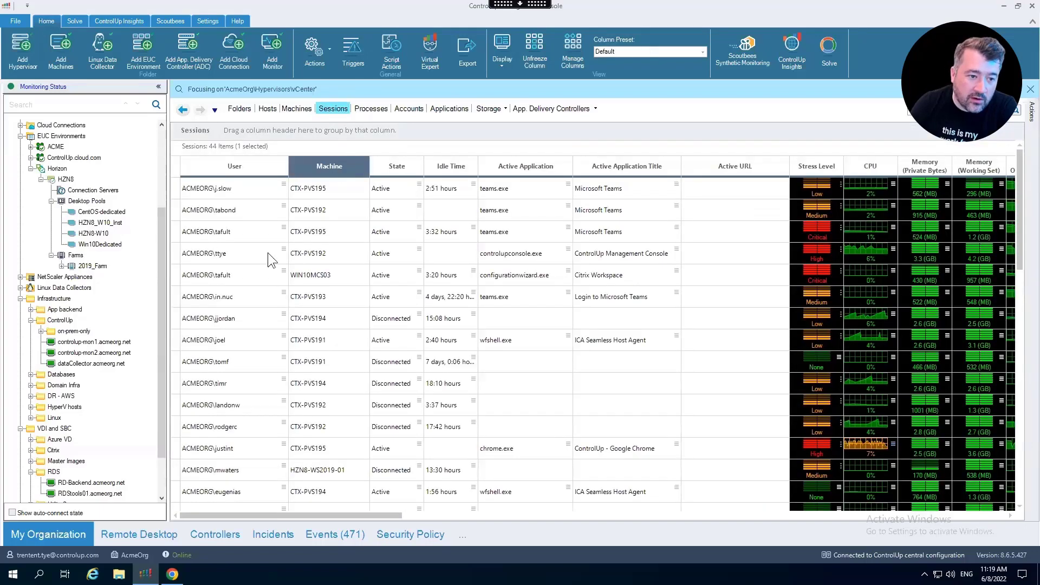
pyautogui.click(664, 50)
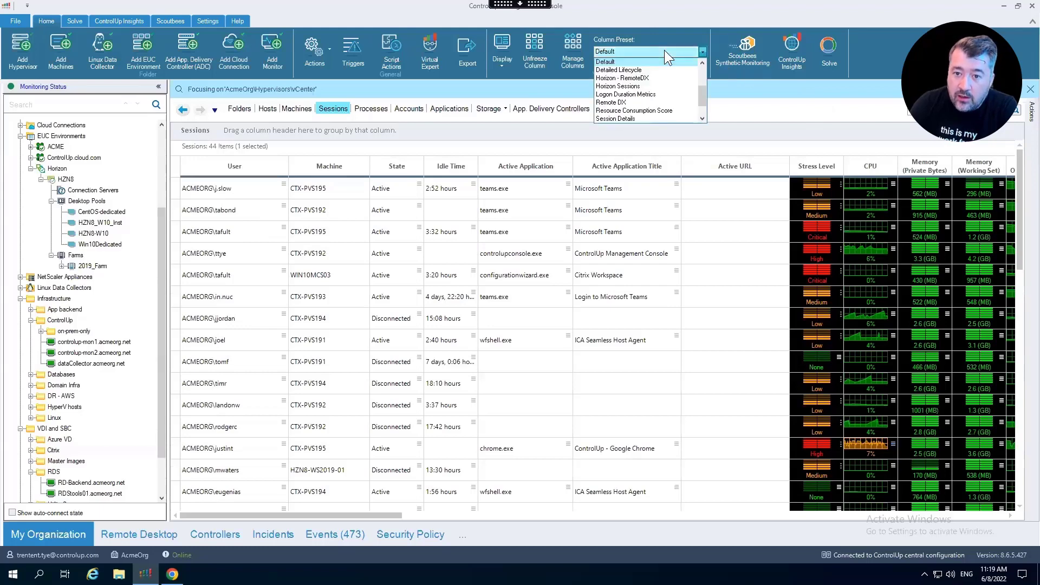
pyautogui.click(645, 94)
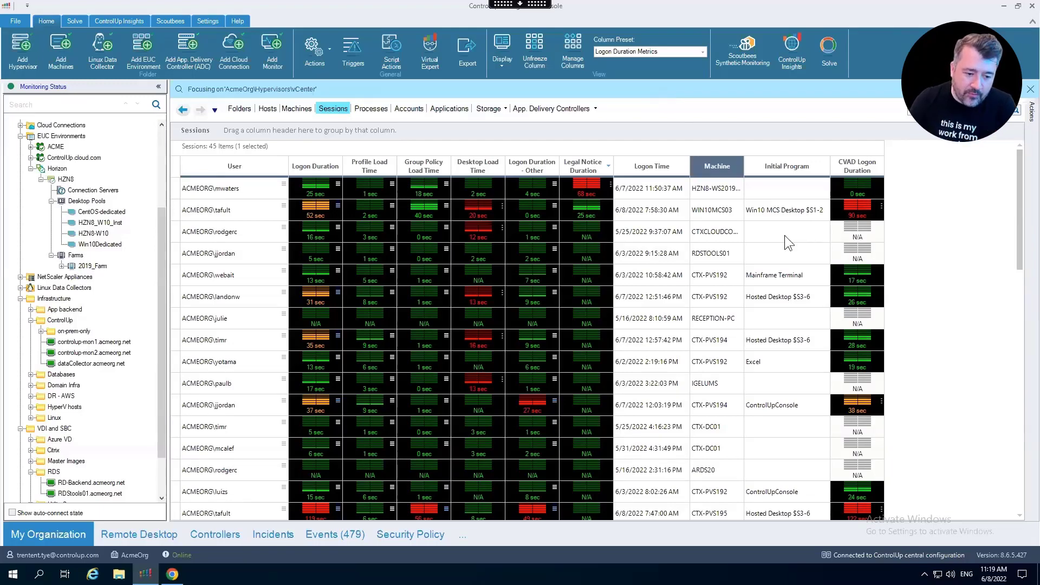
pyautogui.click(860, 169)
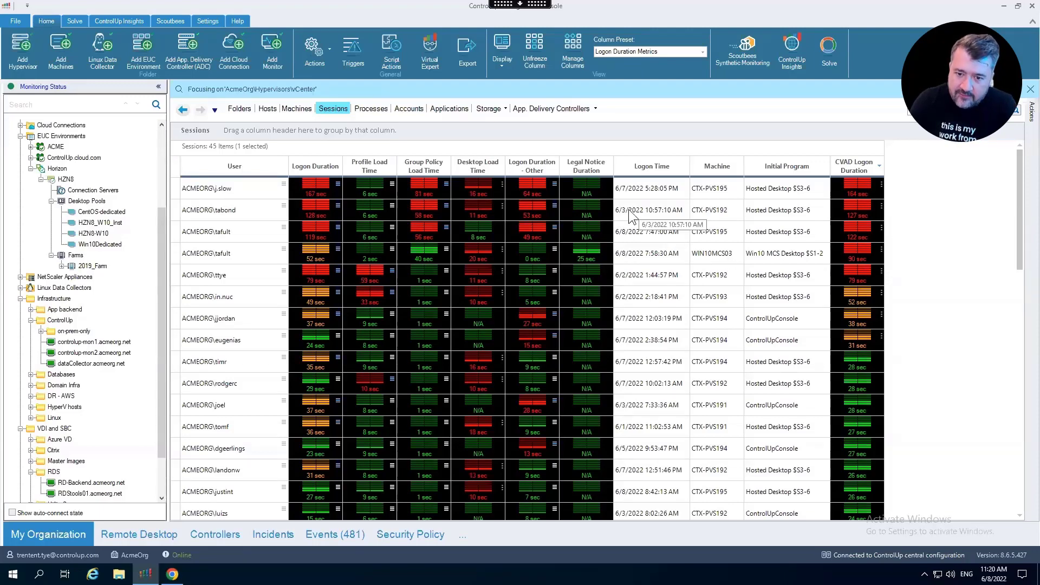
# - Sort the sessions by Legal Notice Duration and examine the logon duration breakdown of the WIN10MCS03 and WIN10MCS02 sessions
pyautogui.click(599, 167)
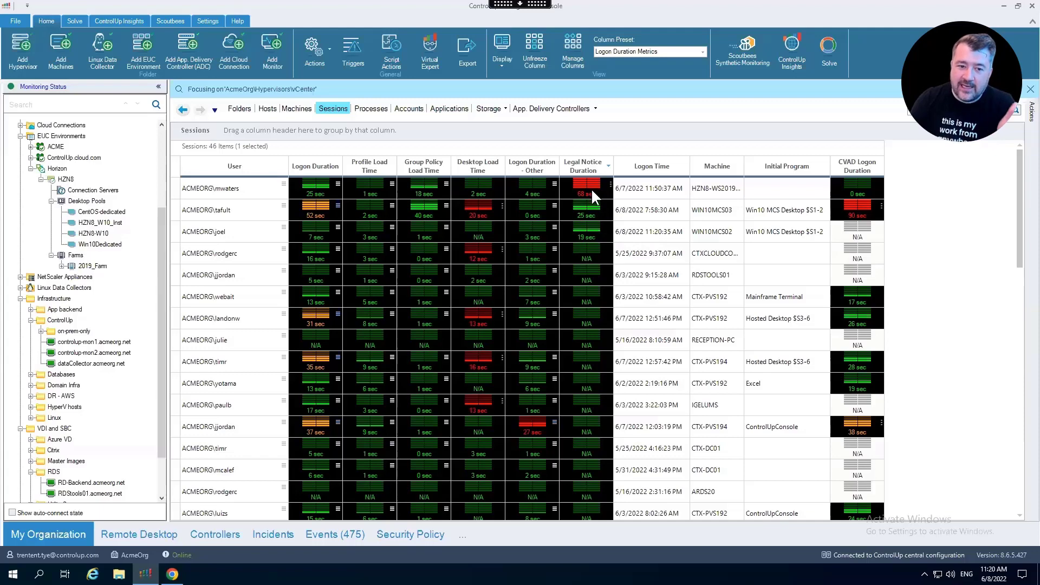
pyautogui.click(217, 216)
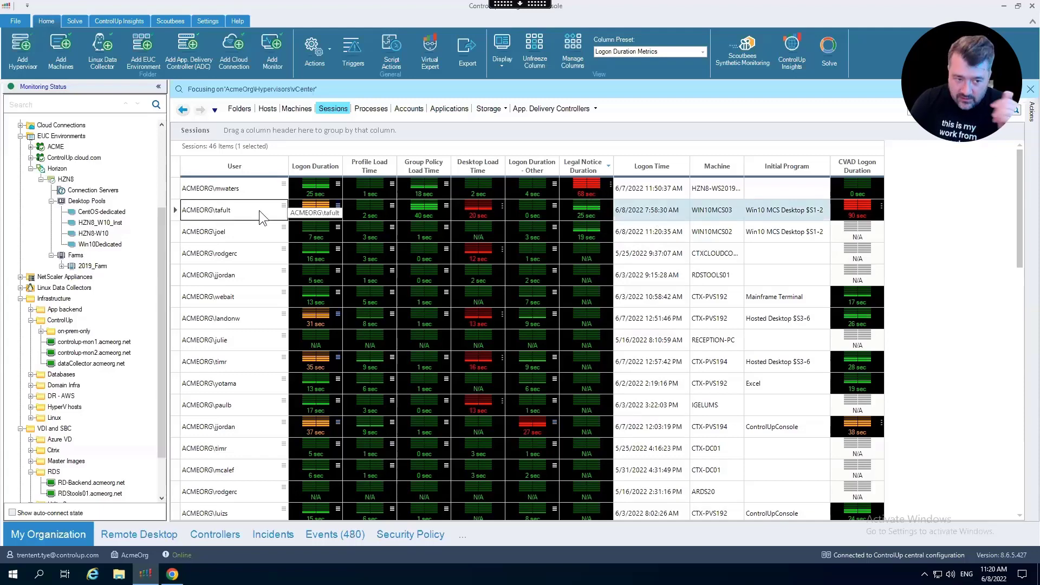
pyautogui.click(598, 212)
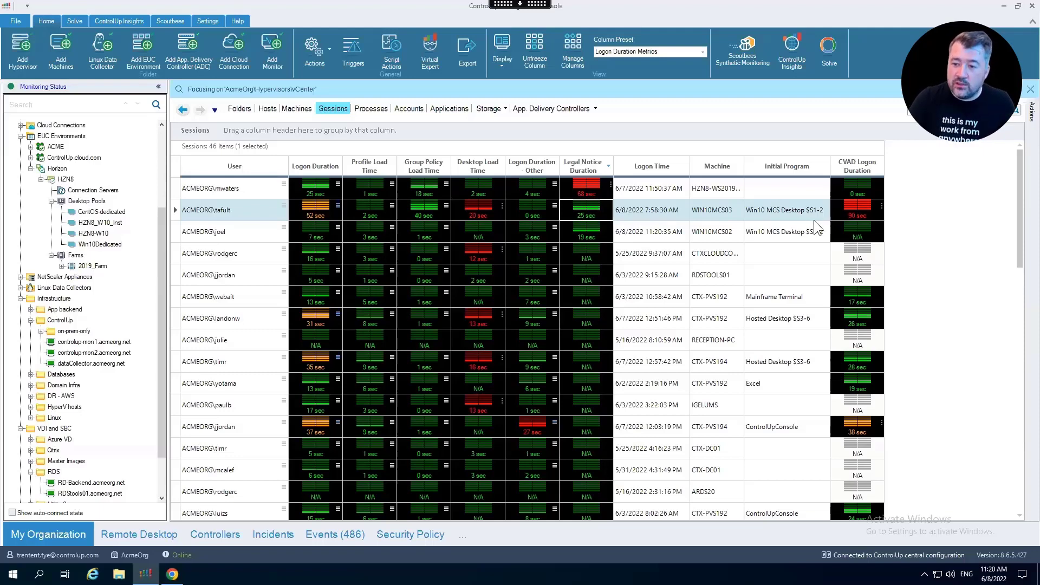
pyautogui.click(865, 219)
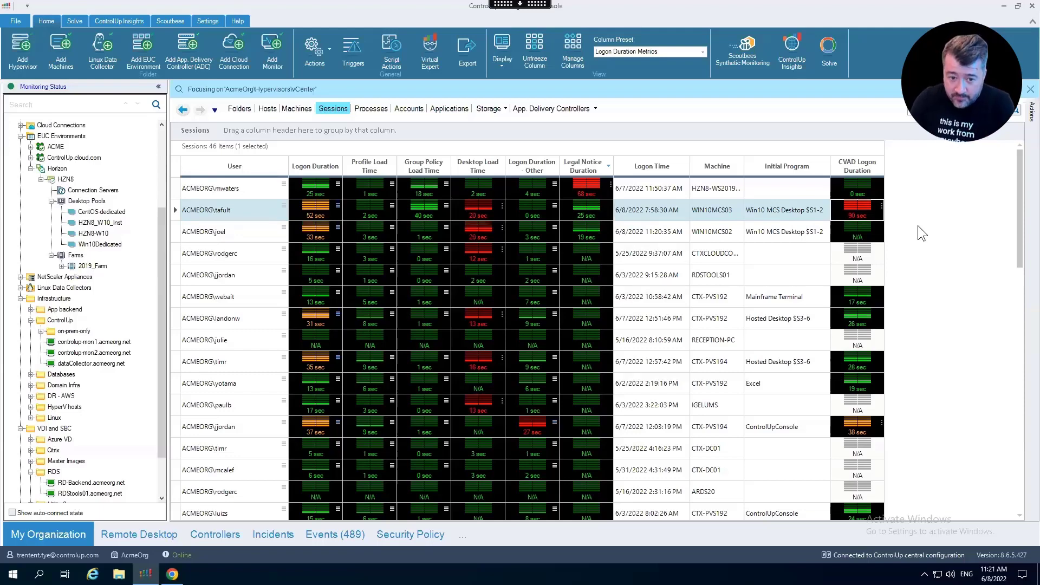
pyautogui.click(571, 207)
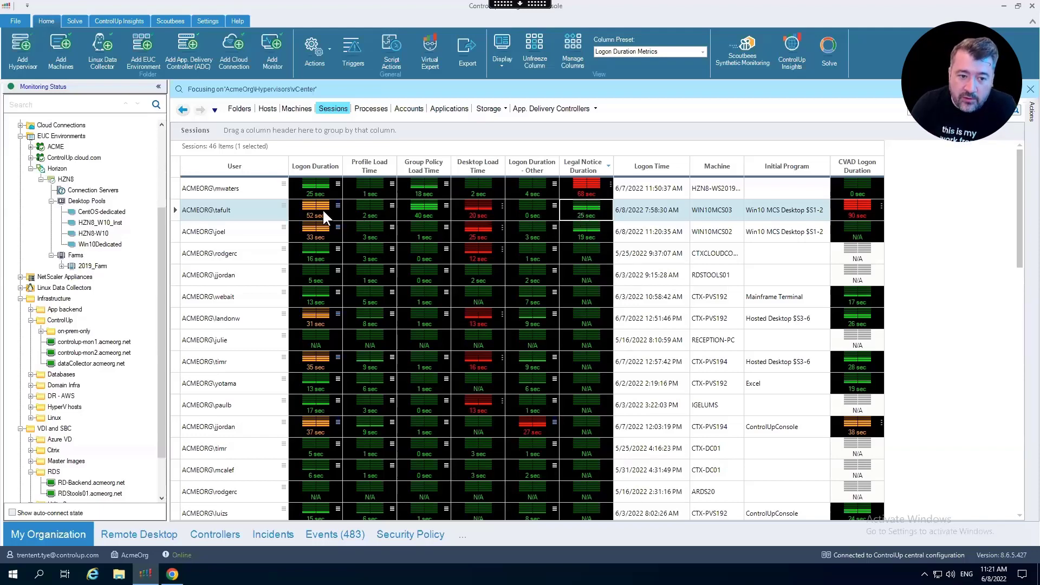
pyautogui.click(304, 209)
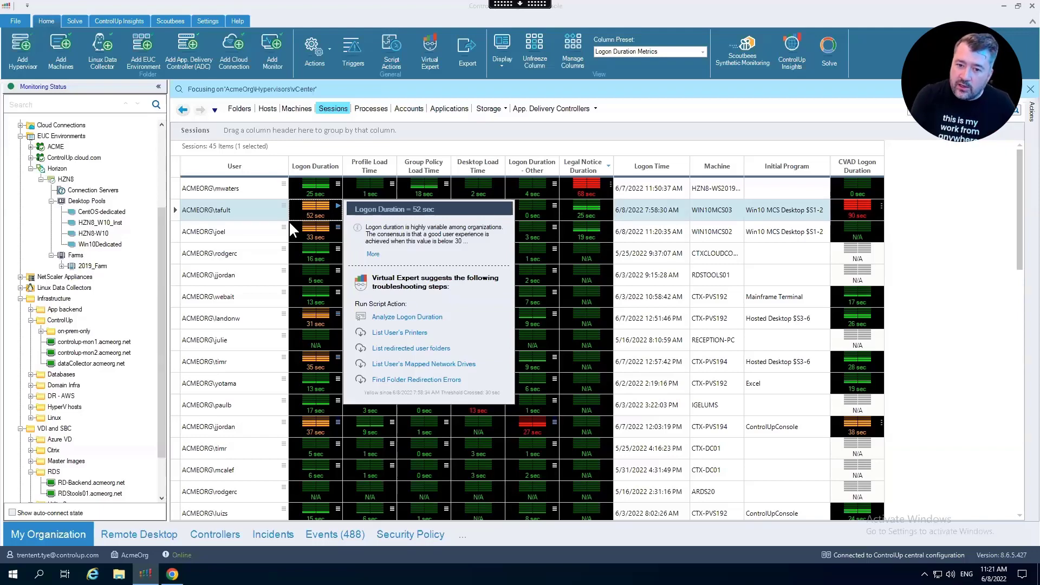
pyautogui.click(640, 211)
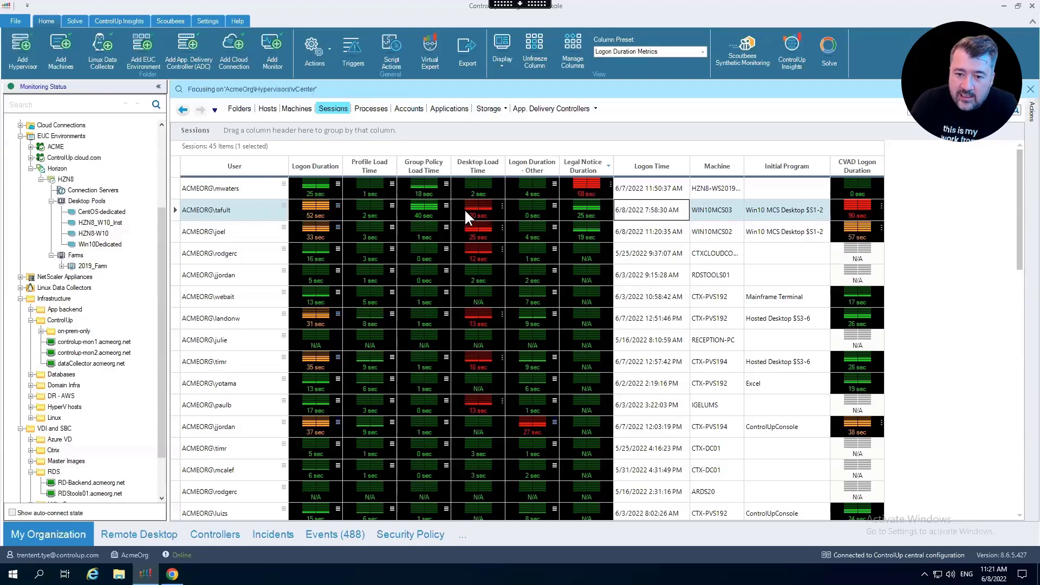
pyautogui.click(593, 230)
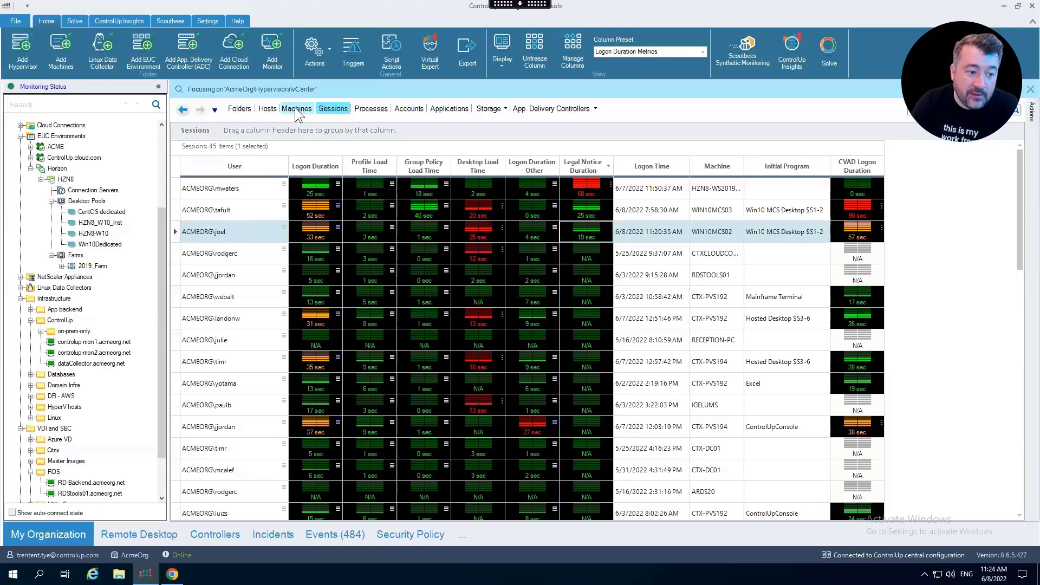
# - Focus on the XenApp PVS folder under VDI and SBC > Citrix and list its machines with the CVAD PVS columns
pyautogui.moveTo(161, 349); pyautogui.dragTo(159, 433)
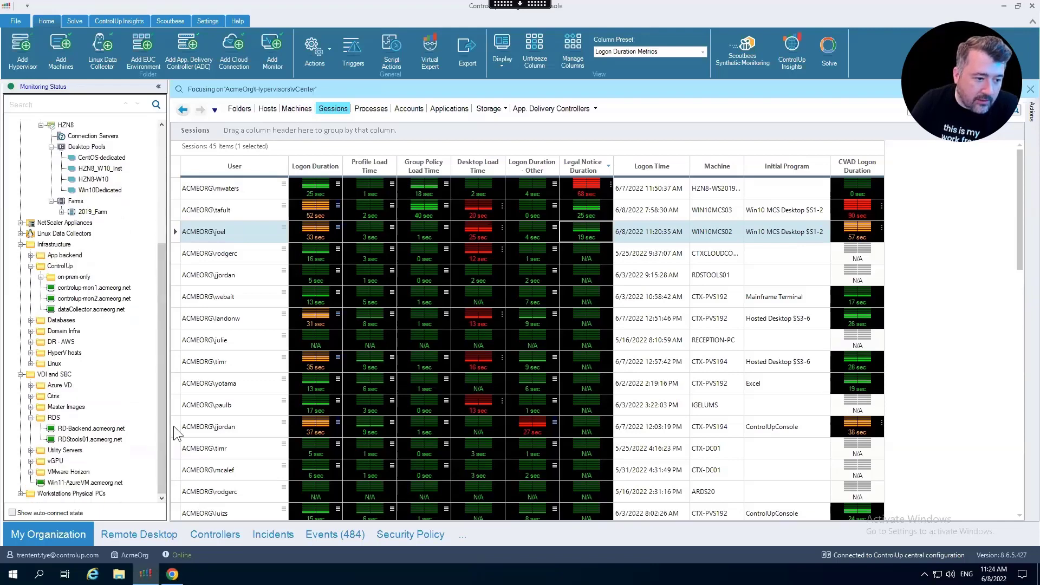
pyautogui.click(31, 396)
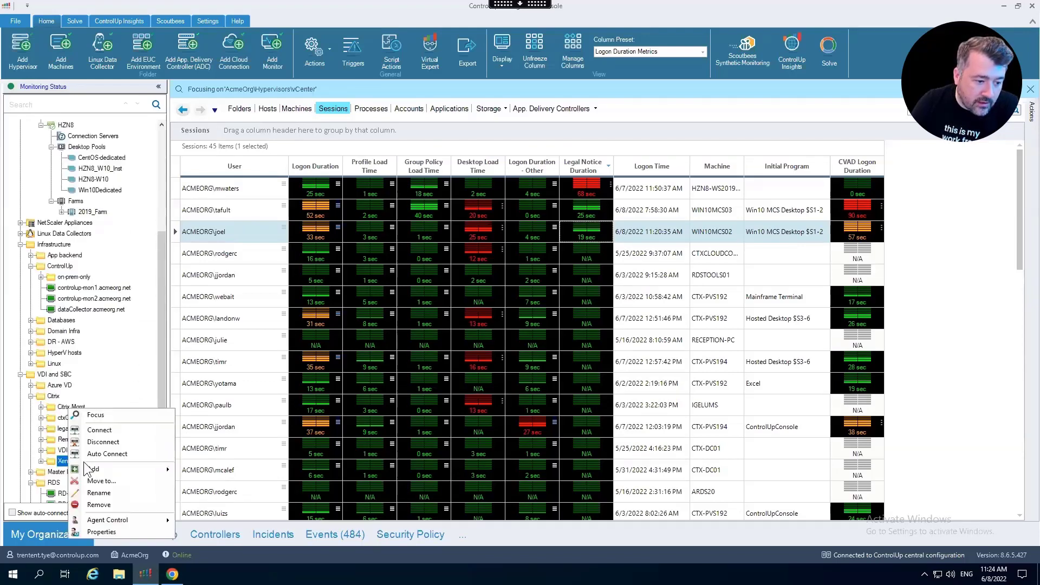
pyautogui.rightClick(70, 461)
pyautogui.click(111, 420)
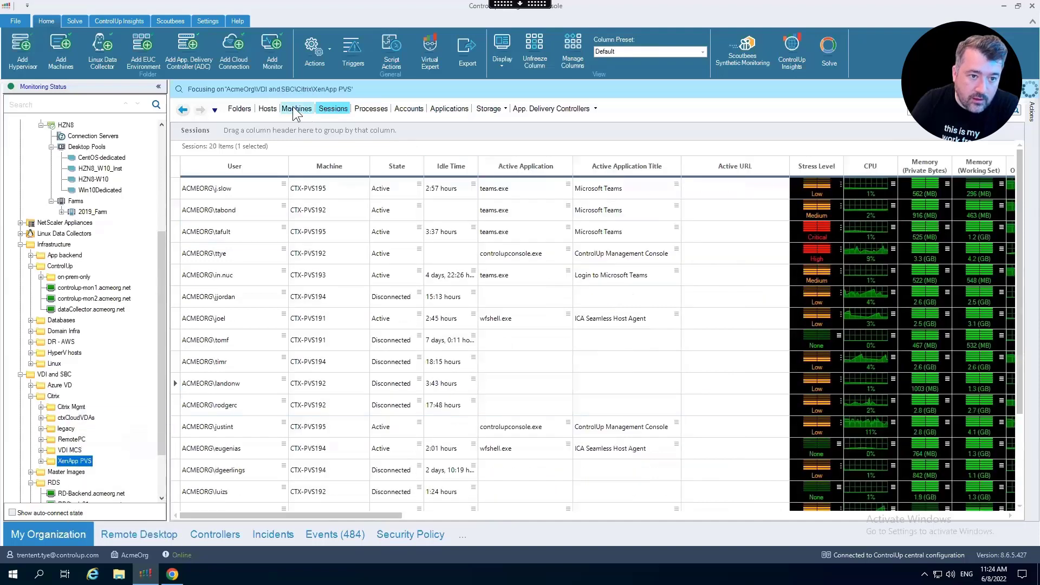
pyautogui.click(308, 110)
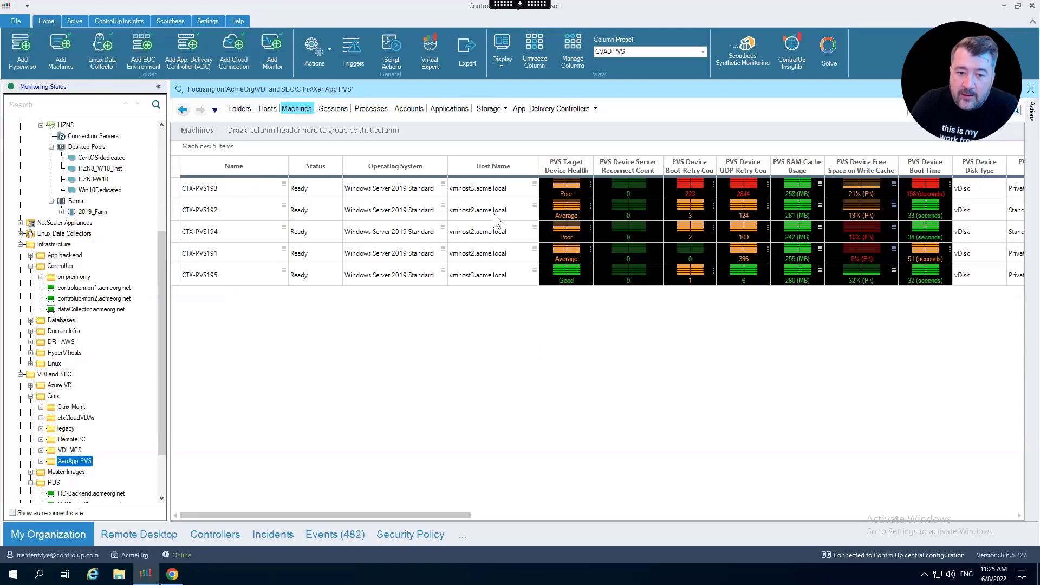
# - Compare the host names and PVS metrics of machines CTX-PVS195, CTX-PVS193, CTX-PVS191 and CTX-PVS192
pyautogui.click(495, 278)
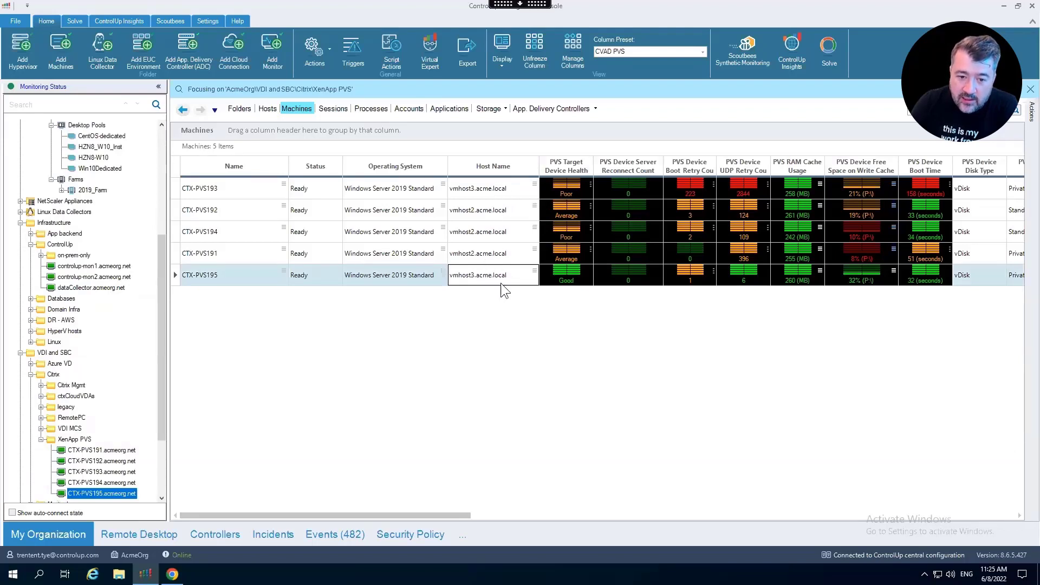
pyautogui.click(482, 198)
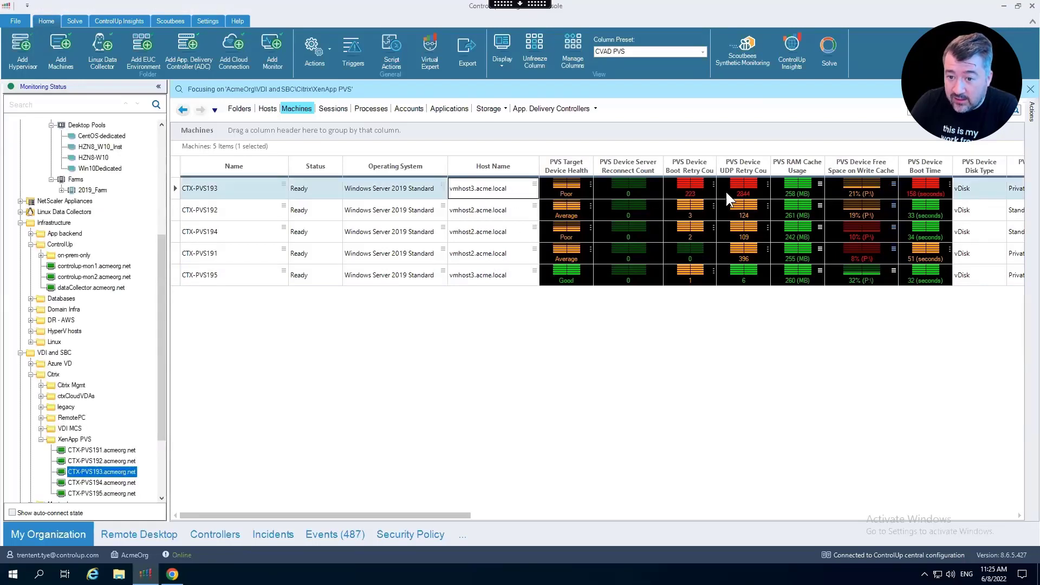
pyautogui.click(463, 279)
pyautogui.click(482, 252)
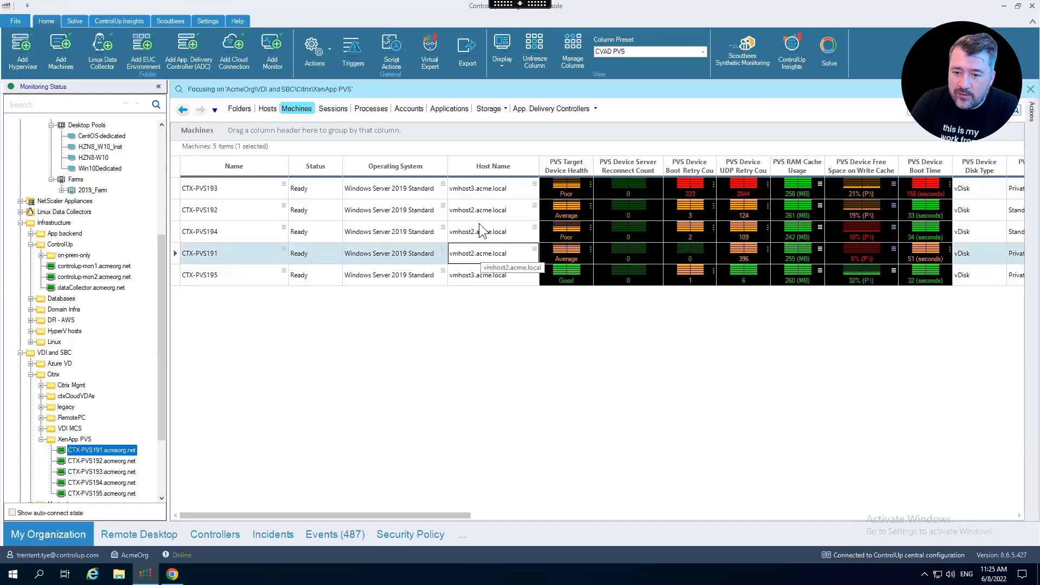
pyautogui.click(481, 206)
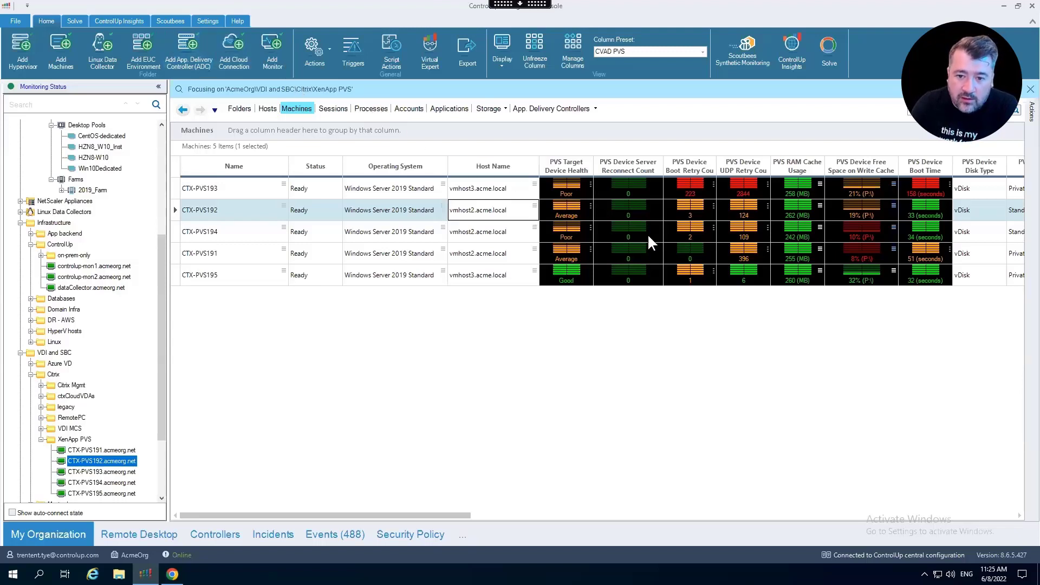
# - Examine the counters behind CTX-PVS193's PVS Target Device Health, widening the Counter Name column, and check CTX-PVS191's health
pyautogui.click(589, 184)
pyautogui.moveTo(589, 185)
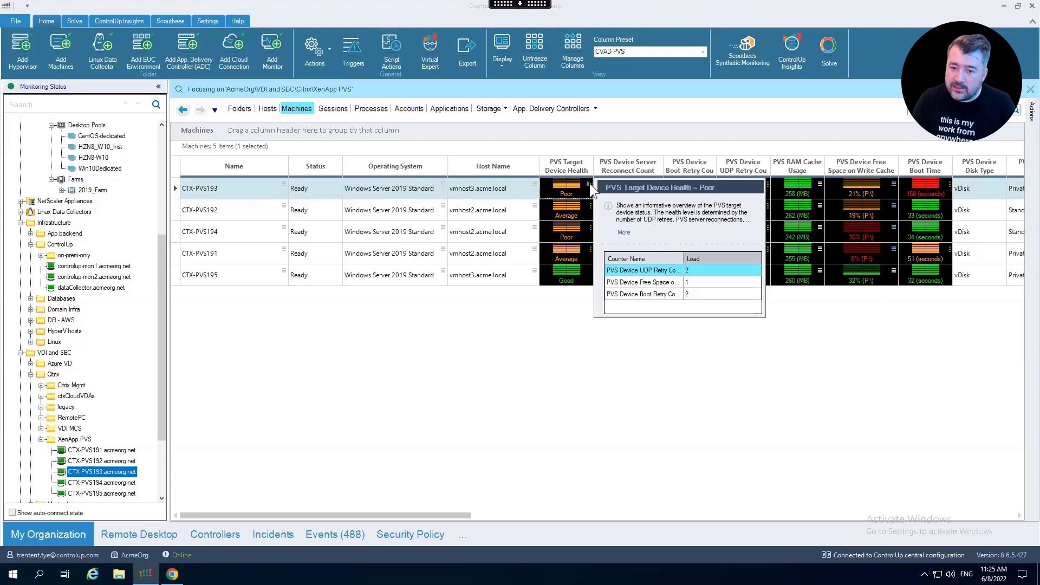
pyautogui.moveTo(680, 259); pyautogui.dragTo(714, 259)
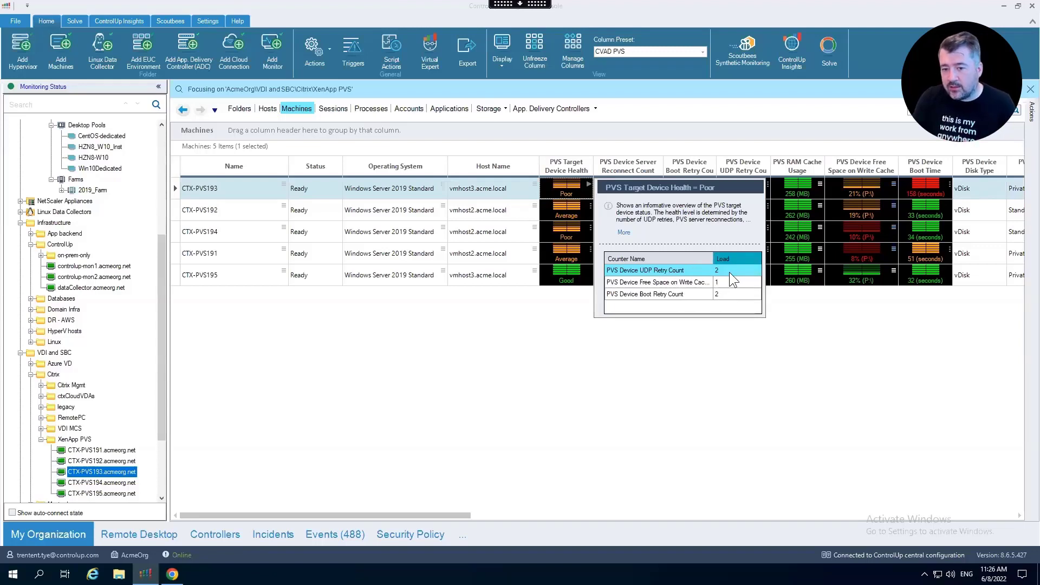
pyautogui.click(687, 285)
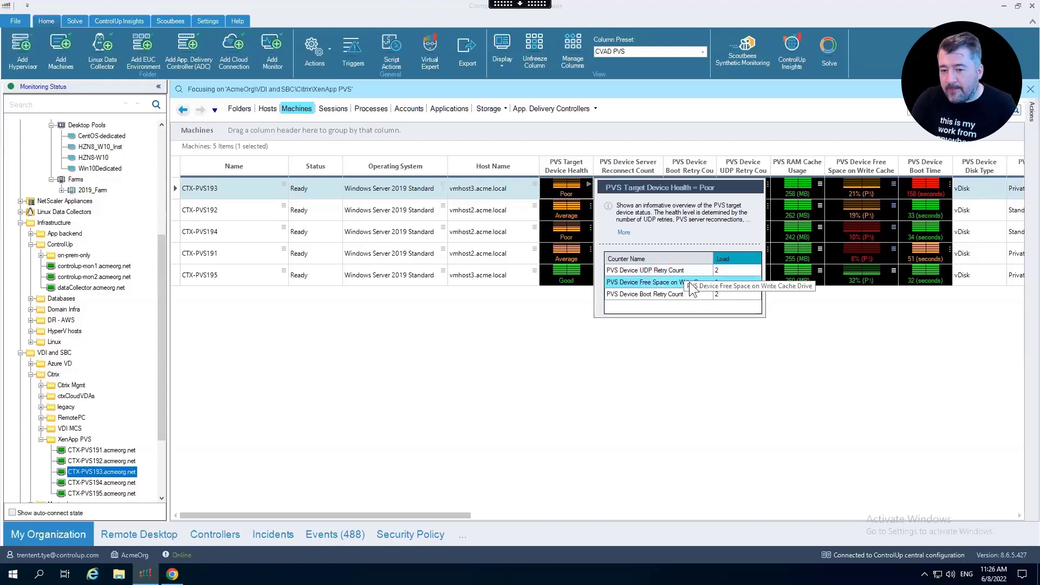
pyautogui.click(727, 295)
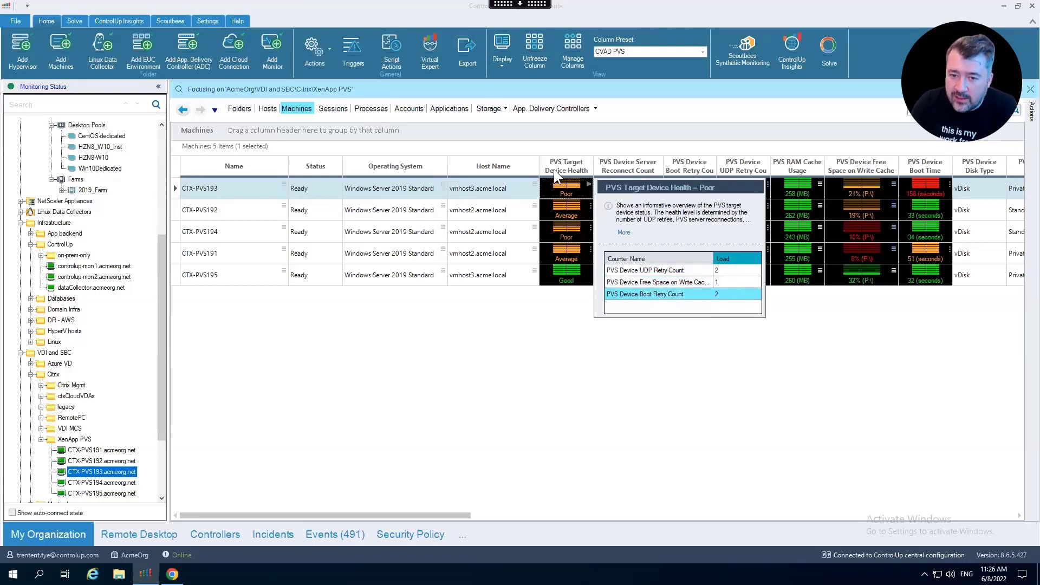
pyautogui.click(591, 255)
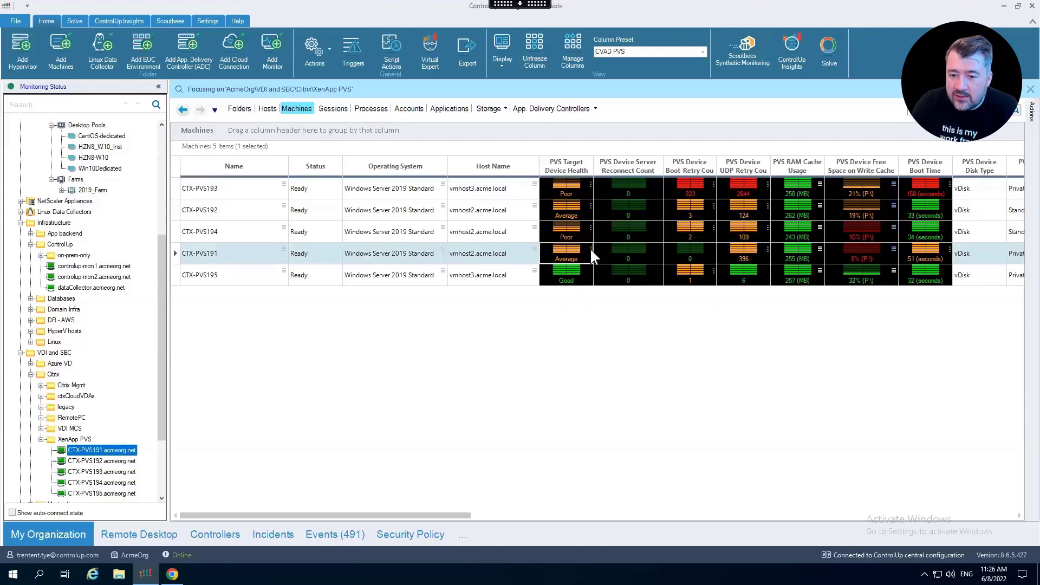
pyautogui.moveTo(590, 249)
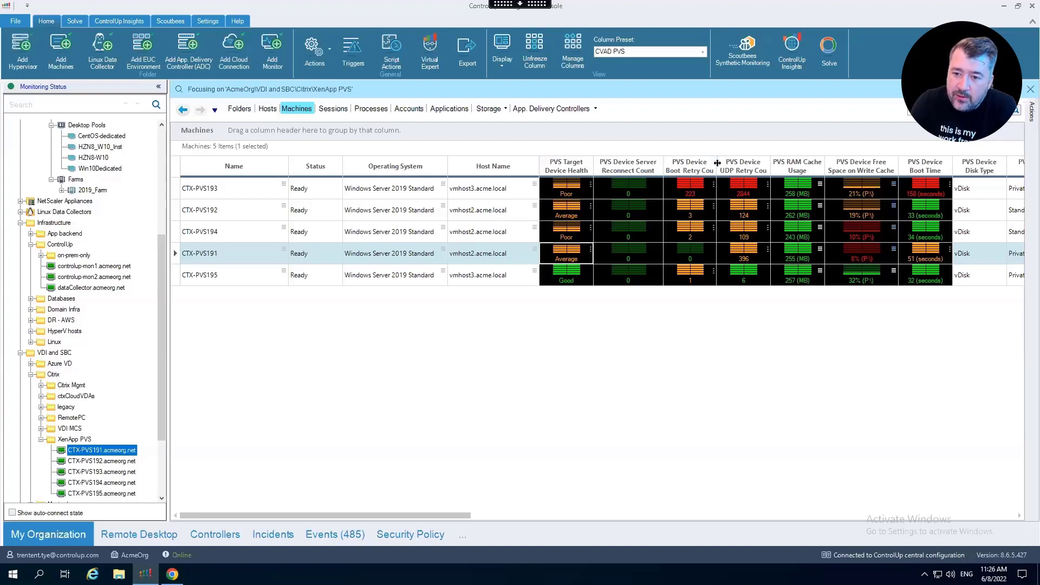
# - Widen the PVS Device Boot Retry Count column to show its full heading and select CTX-PVS193's value in it
pyautogui.moveTo(716, 163); pyautogui.dragTo(735, 163)
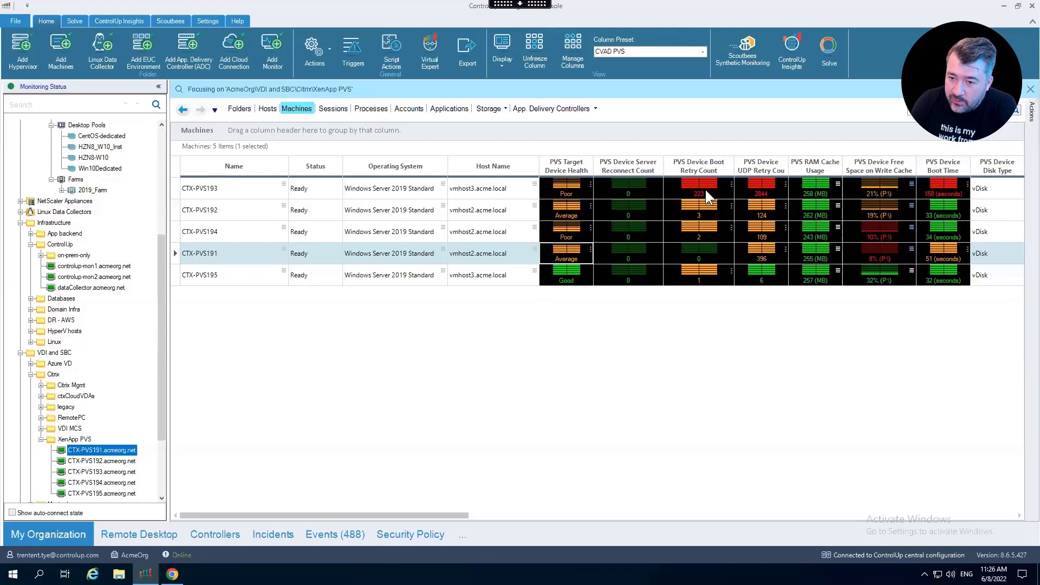
pyautogui.click(704, 188)
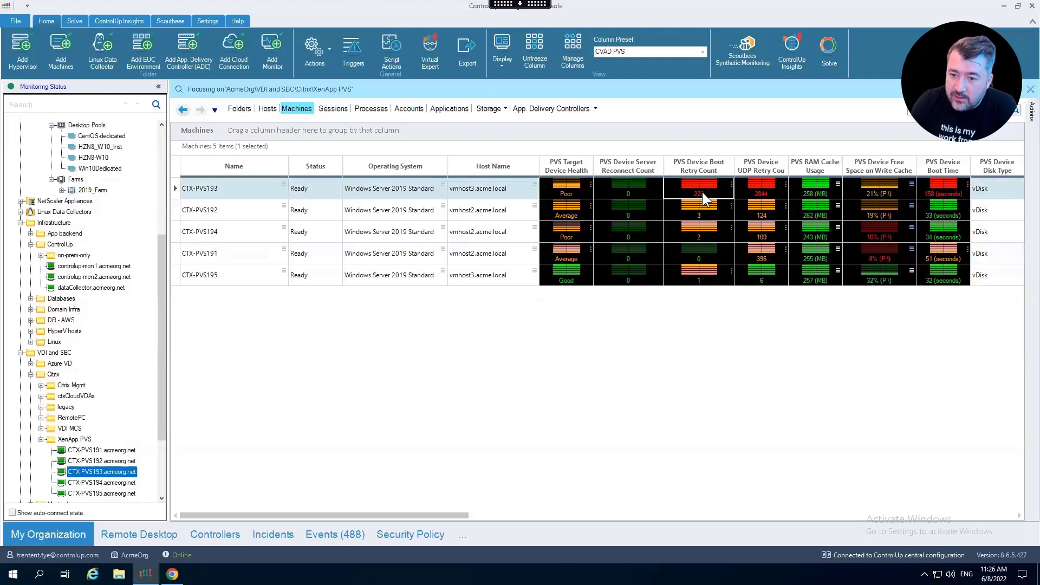
# - Widen the PVS Device UDP Retry Count column to show its full heading and compare the values of CTX-PVS193 and CTX-PVS195
pyautogui.click(926, 193)
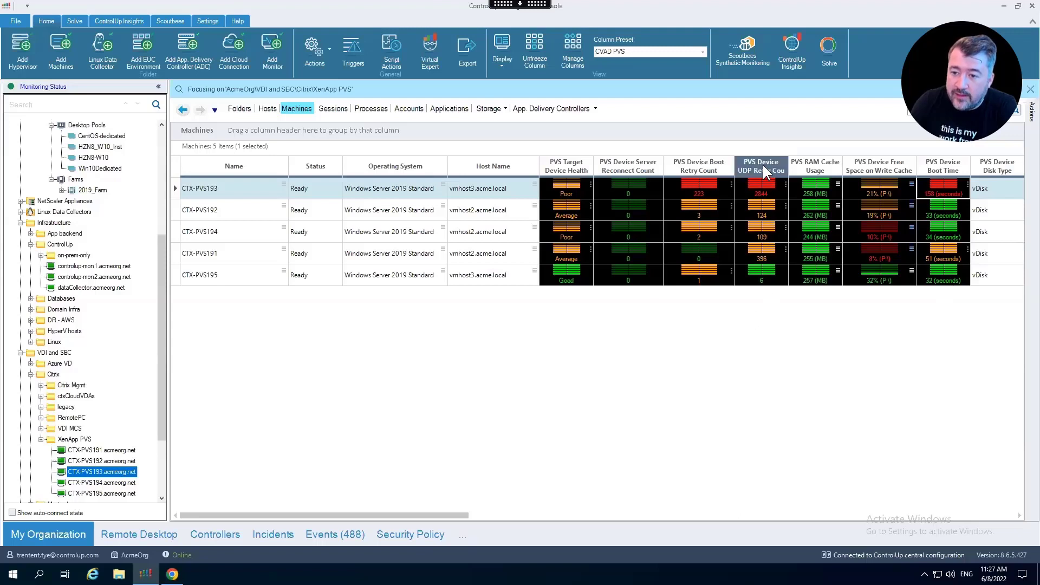
pyautogui.moveTo(788, 165); pyautogui.dragTo(804, 164)
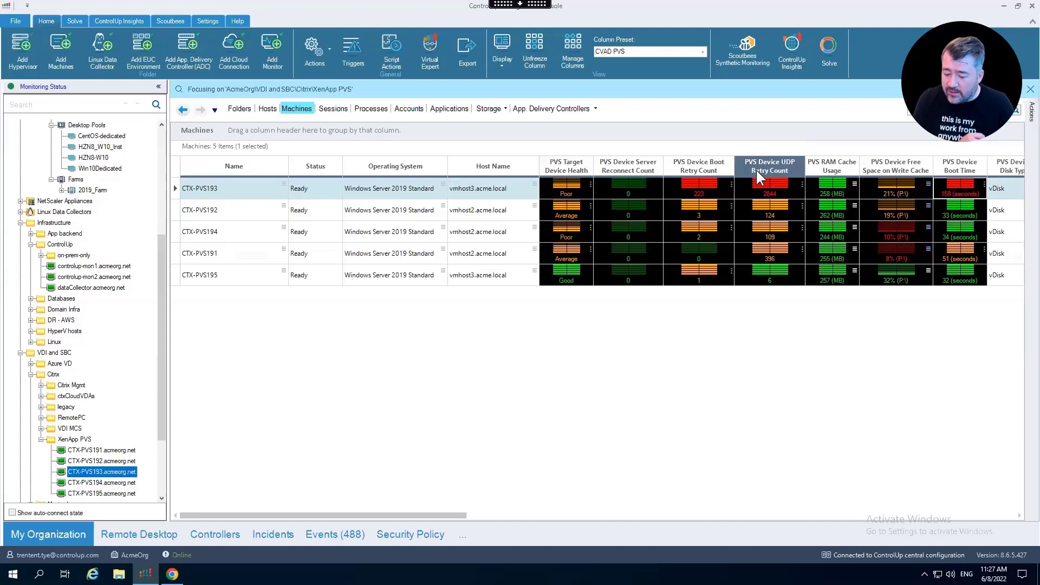
pyautogui.moveTo(758, 176)
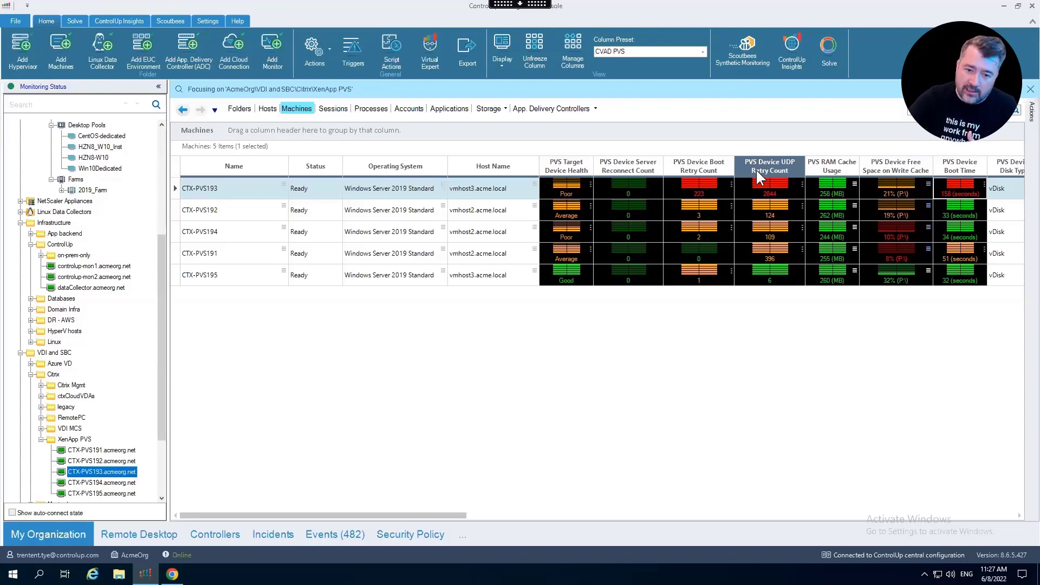
pyautogui.click(786, 194)
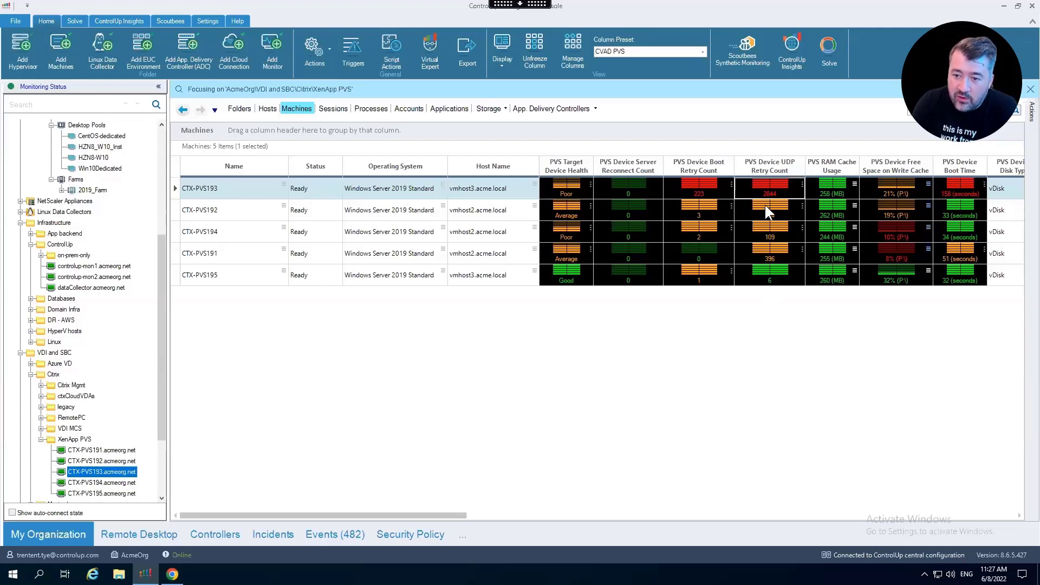
pyautogui.click(778, 281)
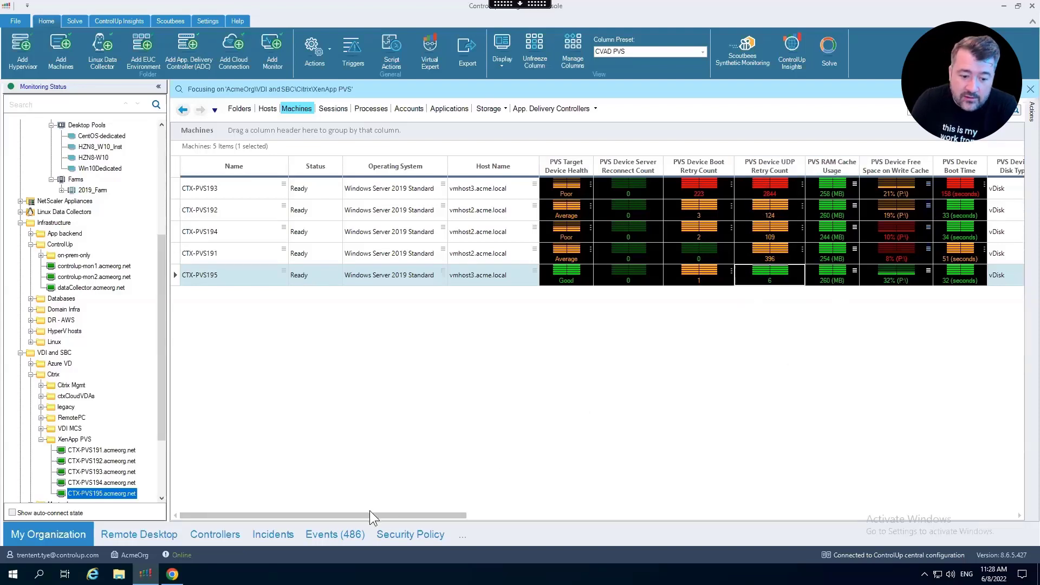
# - Review the PVS Device Disk Type column and compare the PVS vDisk Mode of CTX-PVS195, CTX-PVS192 and CTX-PVS191
pyautogui.moveTo(389, 509); pyautogui.dragTo(479, 508)
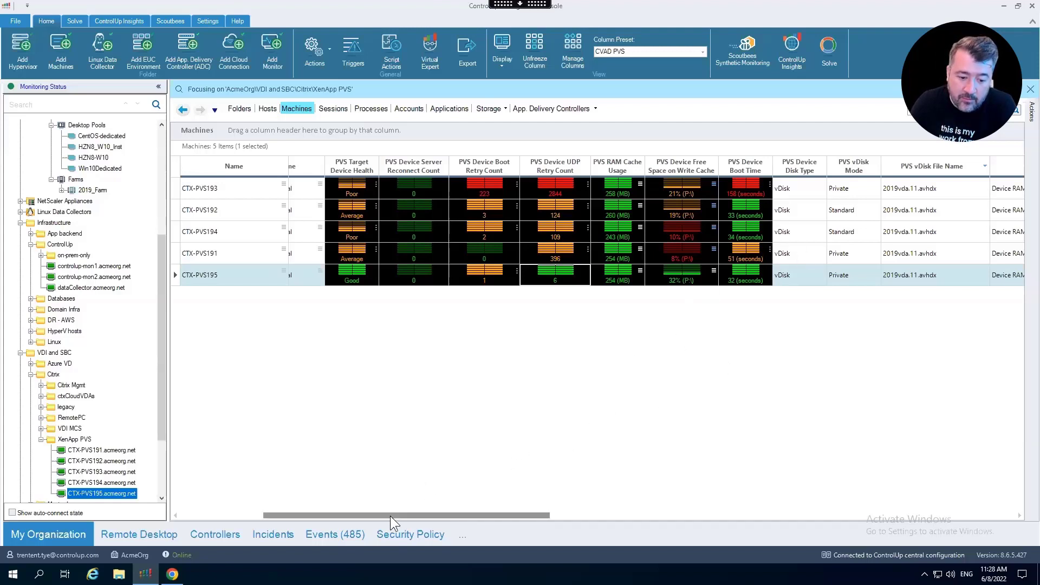
pyautogui.moveTo(390, 515); pyautogui.dragTo(462, 511)
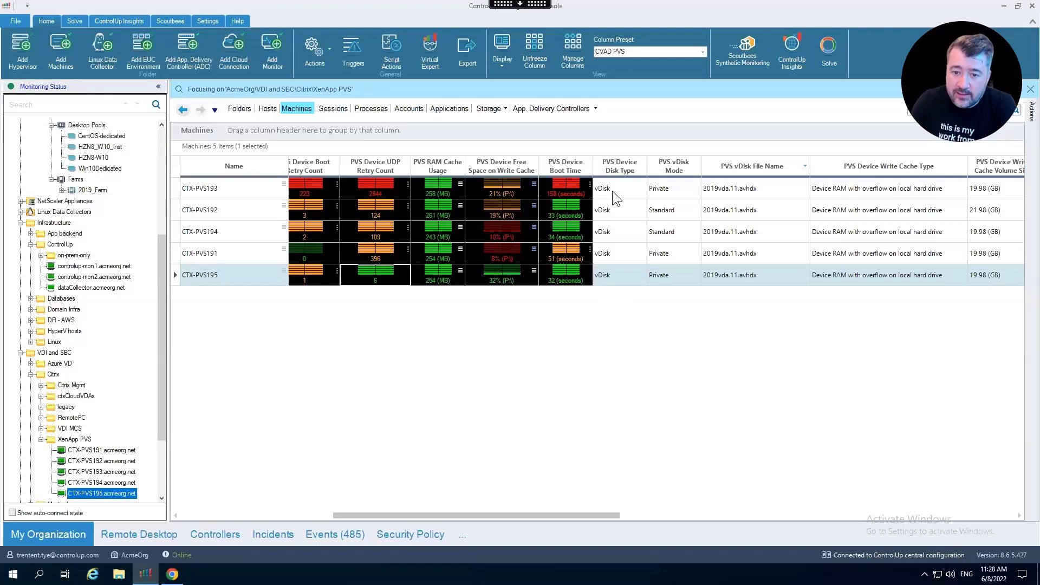
pyautogui.click(631, 172)
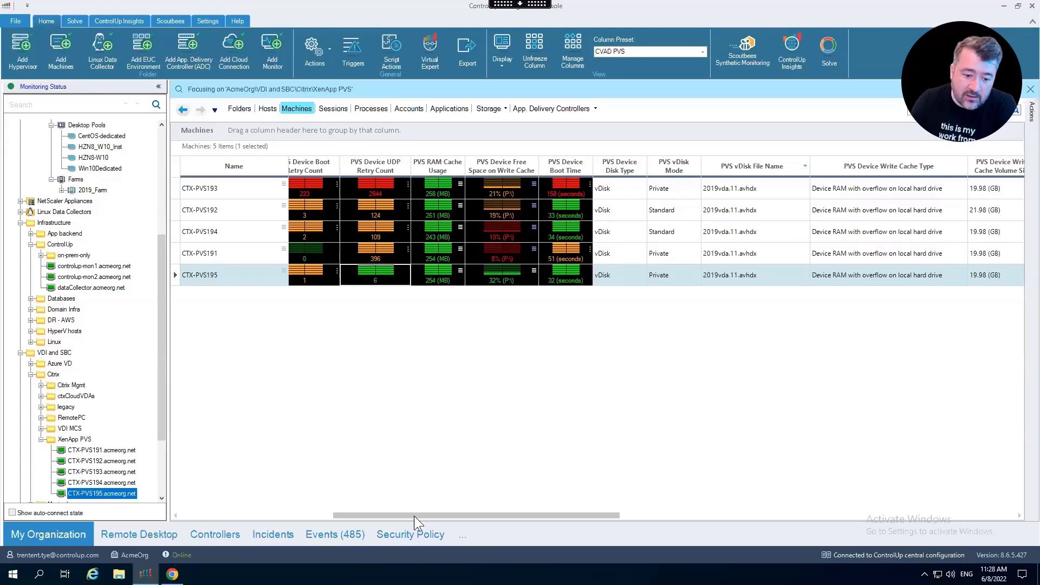
pyautogui.moveTo(414, 516); pyautogui.dragTo(463, 514)
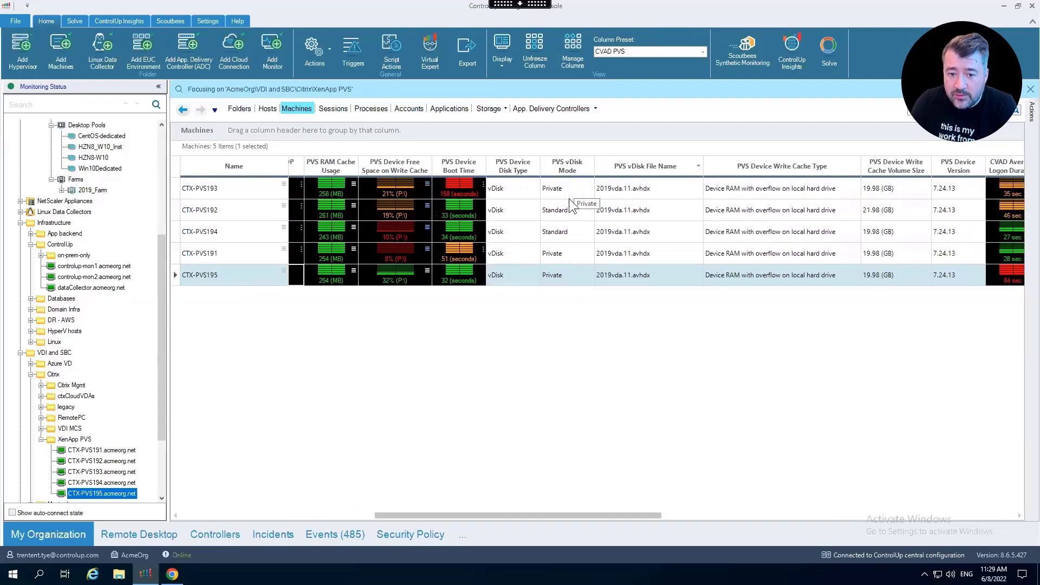
pyautogui.click(565, 273)
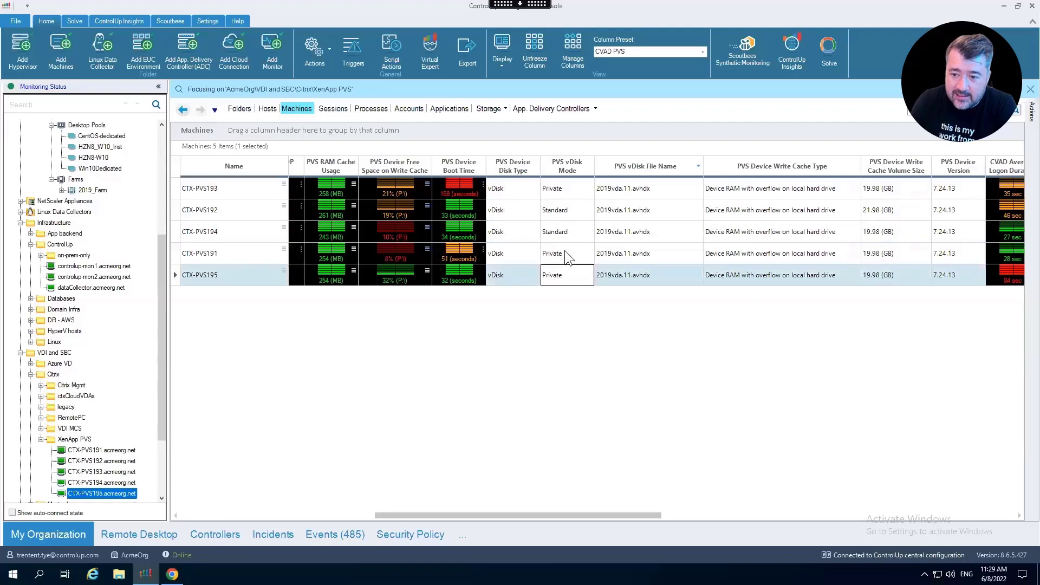
pyautogui.click(563, 205)
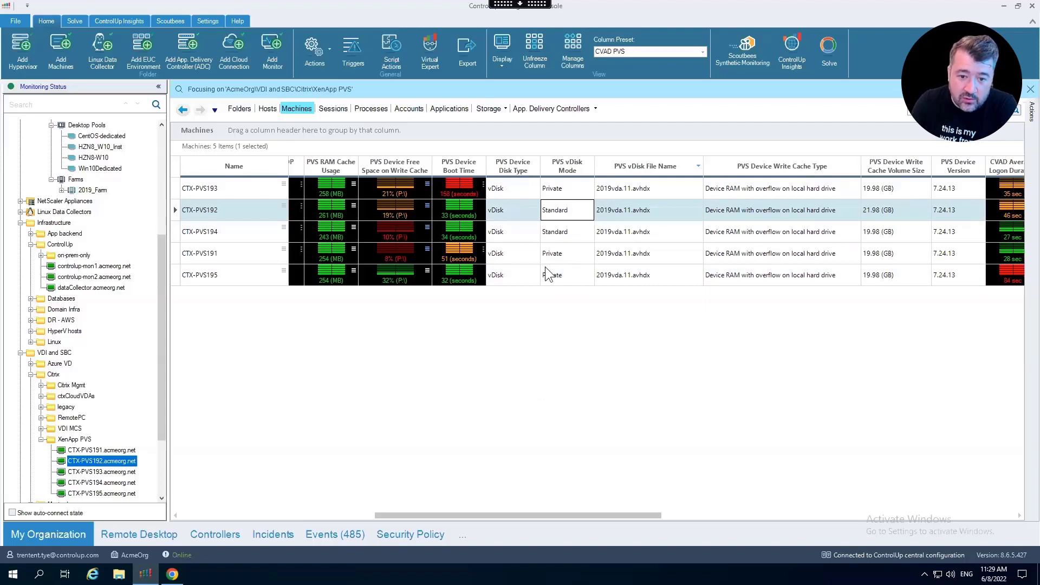
pyautogui.click(568, 256)
pyautogui.click(563, 276)
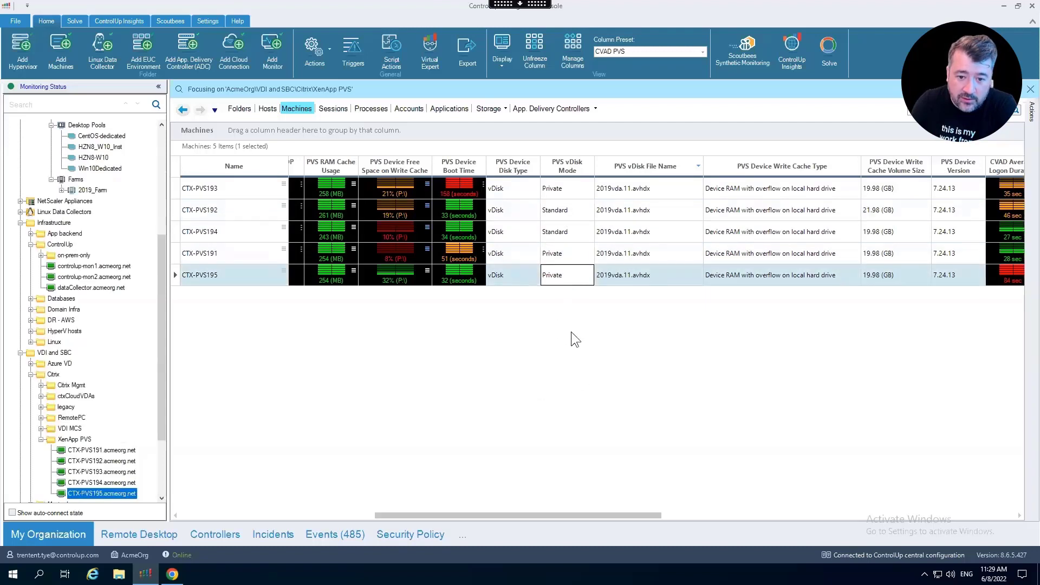
pyautogui.click(563, 252)
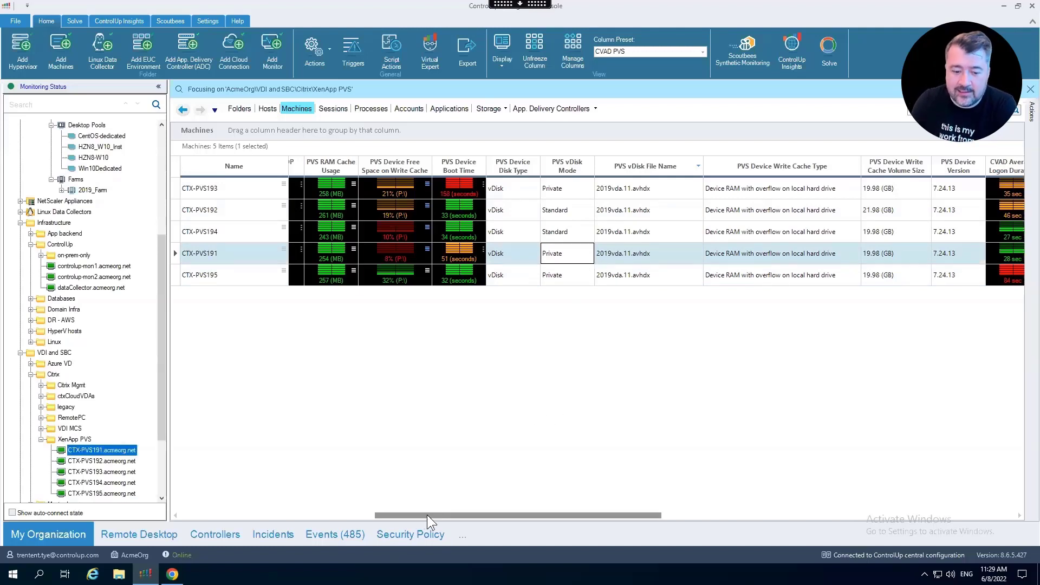
# - Group the machines by PVS vDisk File Name, check the 2019vda.11.avhdx group, and remove the grouping again
pyautogui.moveTo(427, 514); pyautogui.dragTo(494, 514)
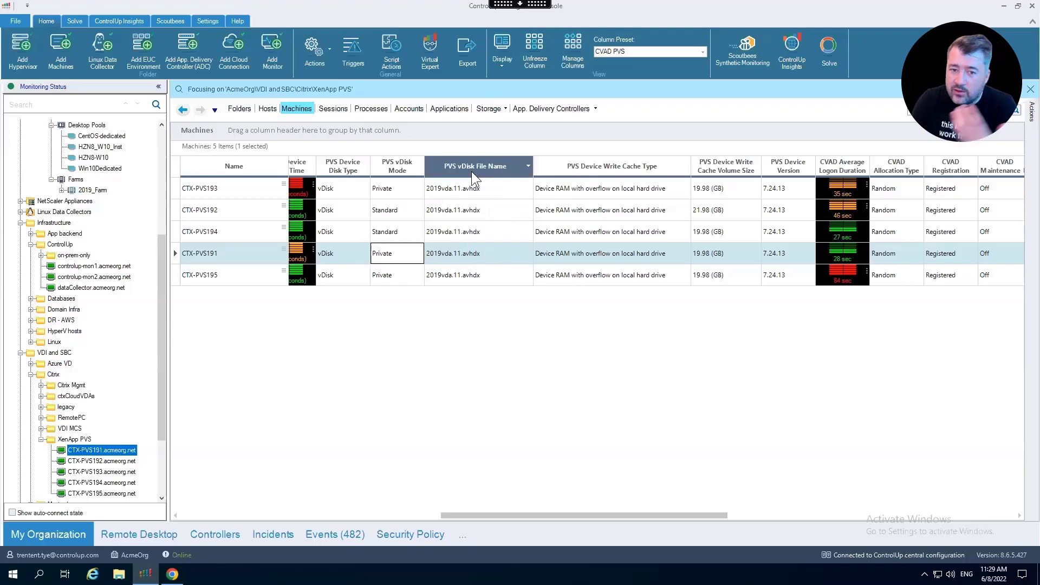
pyautogui.moveTo(470, 171); pyautogui.dragTo(358, 133)
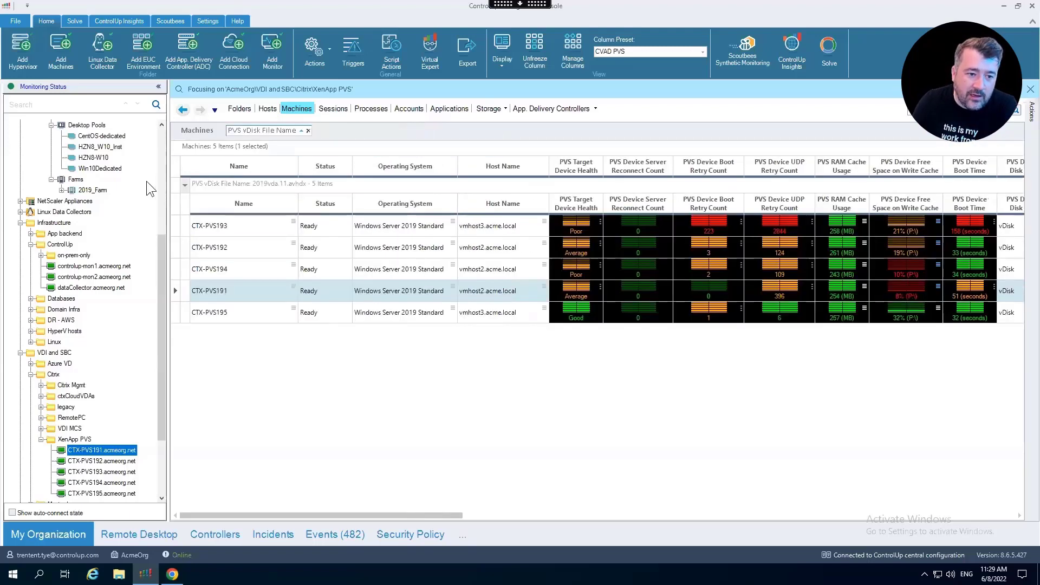
pyautogui.click(185, 185)
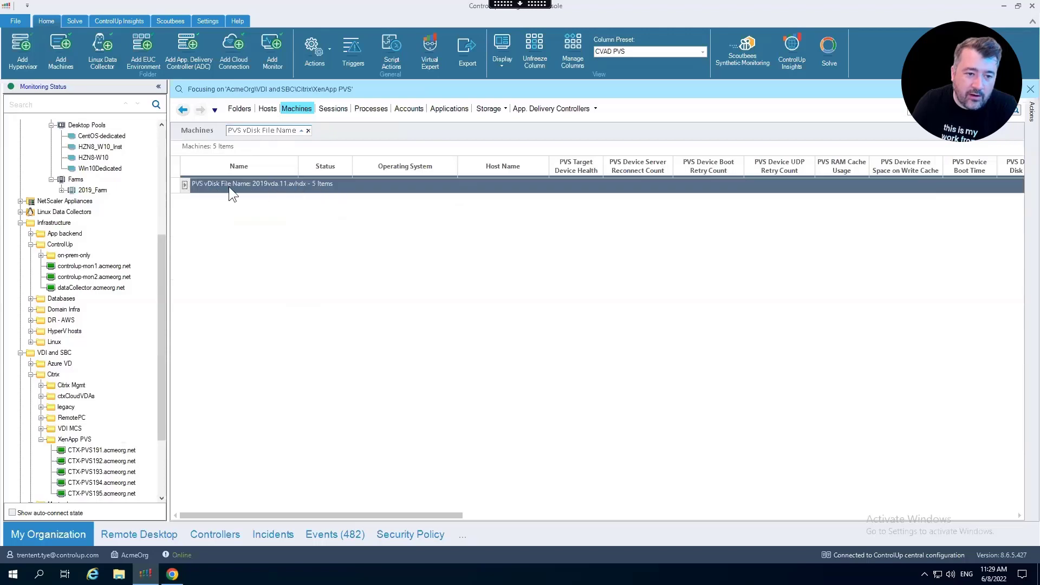
pyautogui.click(180, 184)
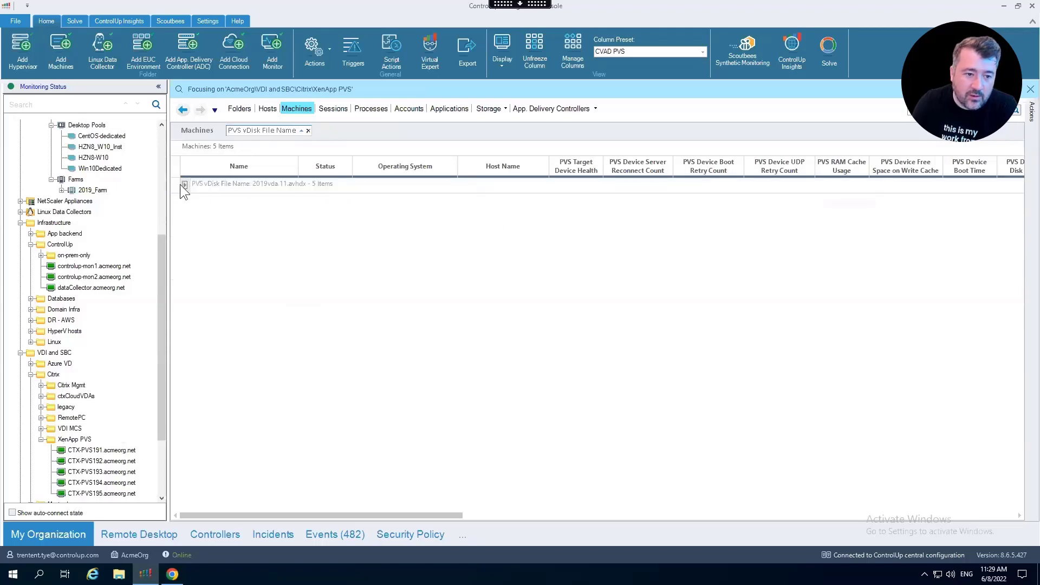
pyautogui.click(186, 185)
pyautogui.click(184, 184)
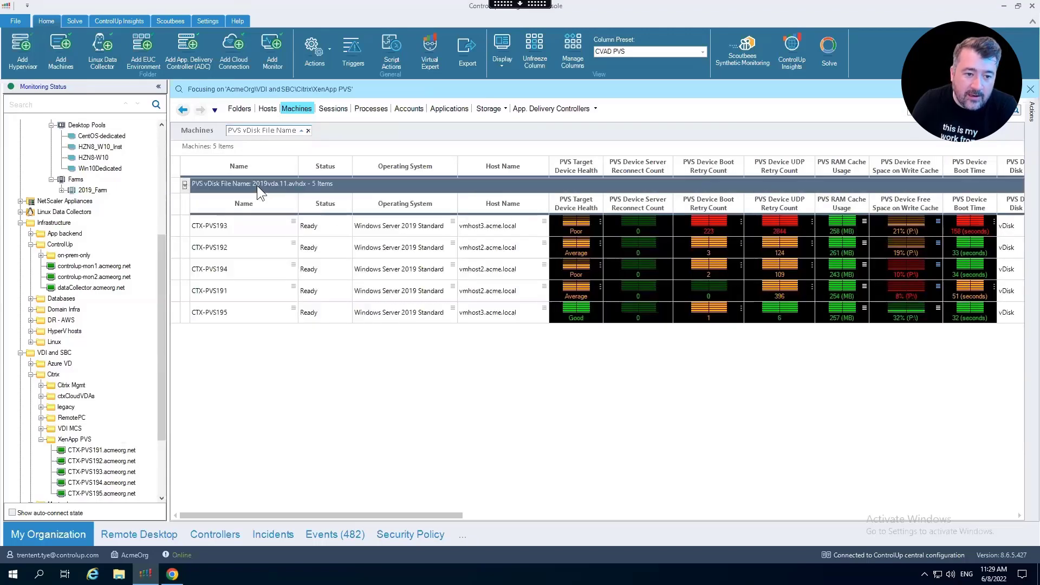
pyautogui.click(308, 130)
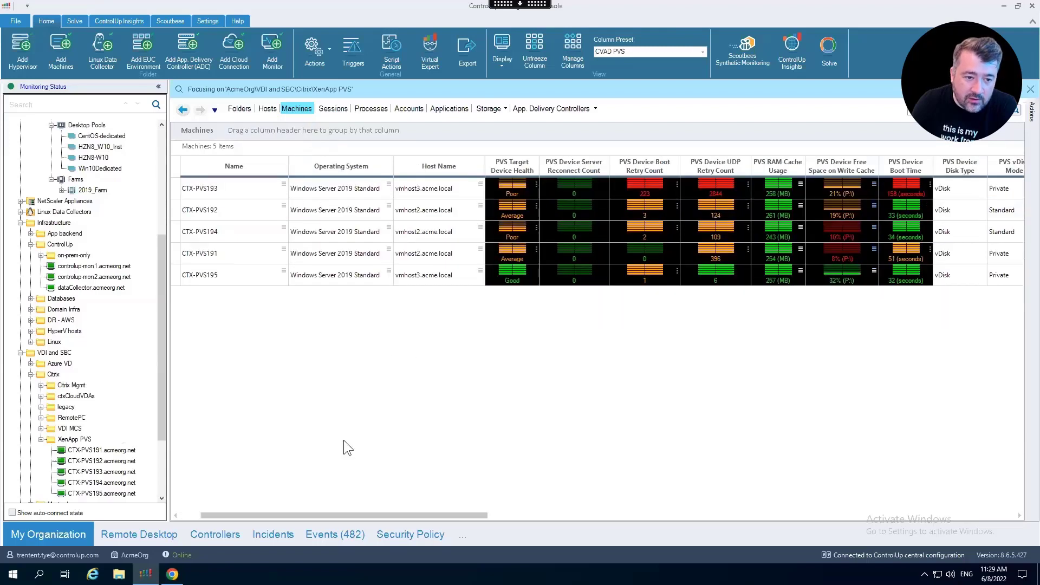
# - Compare the PVS Device Write Cache Volume Size of CTX-PVS193 and CTX-PVS192, and return to the first machine columns
pyautogui.moveTo(342, 516); pyautogui.dragTo(681, 514)
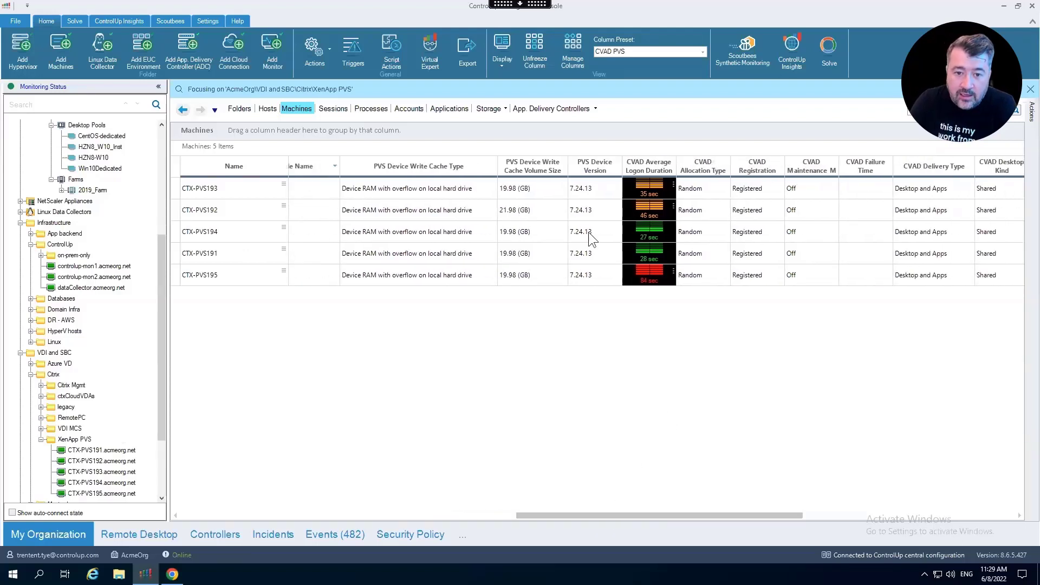
pyautogui.click(534, 198)
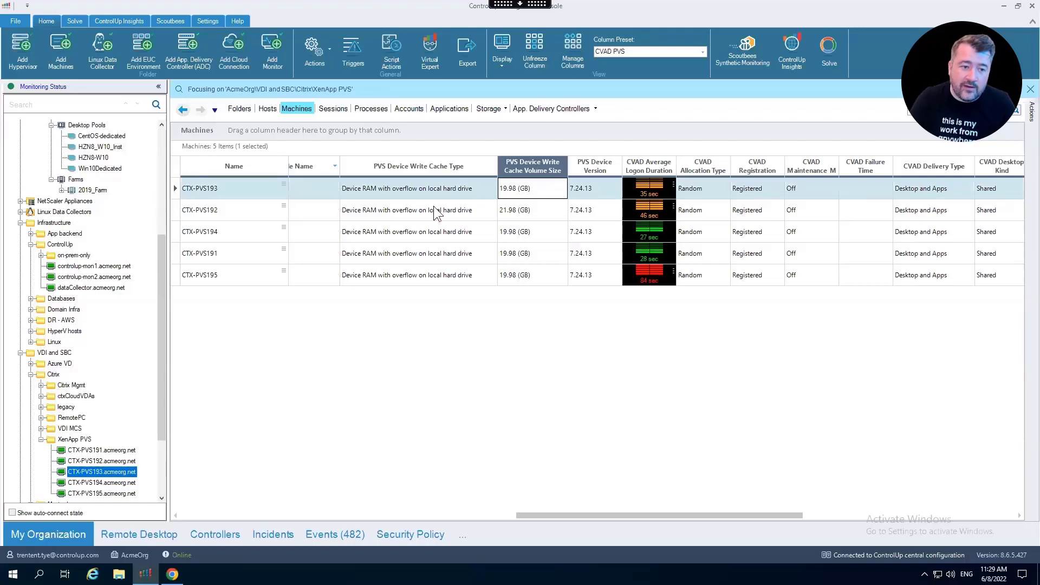
pyautogui.click(530, 213)
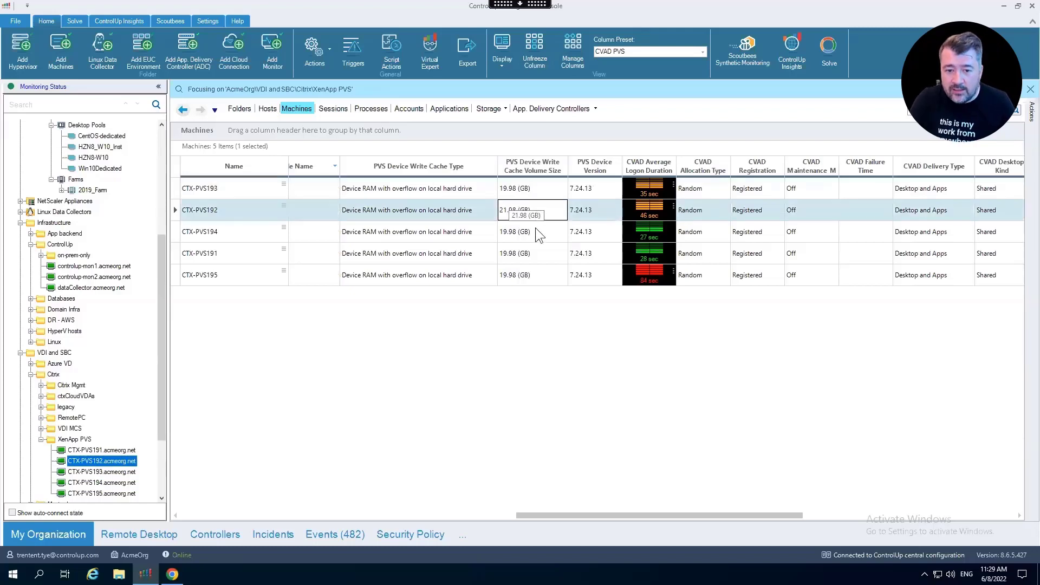
pyautogui.click(536, 190)
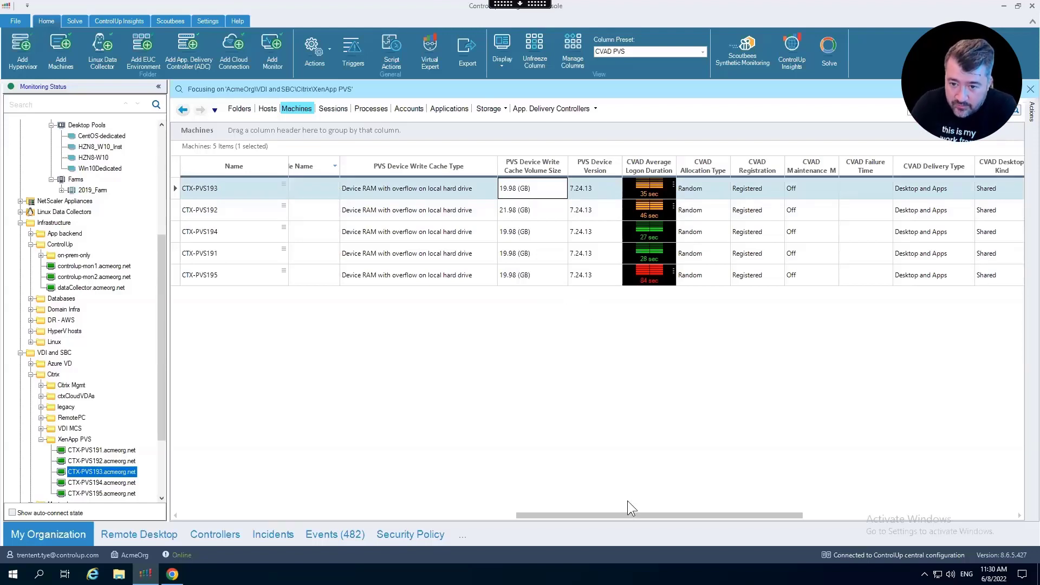
pyautogui.moveTo(686, 514); pyautogui.dragTo(515, 471)
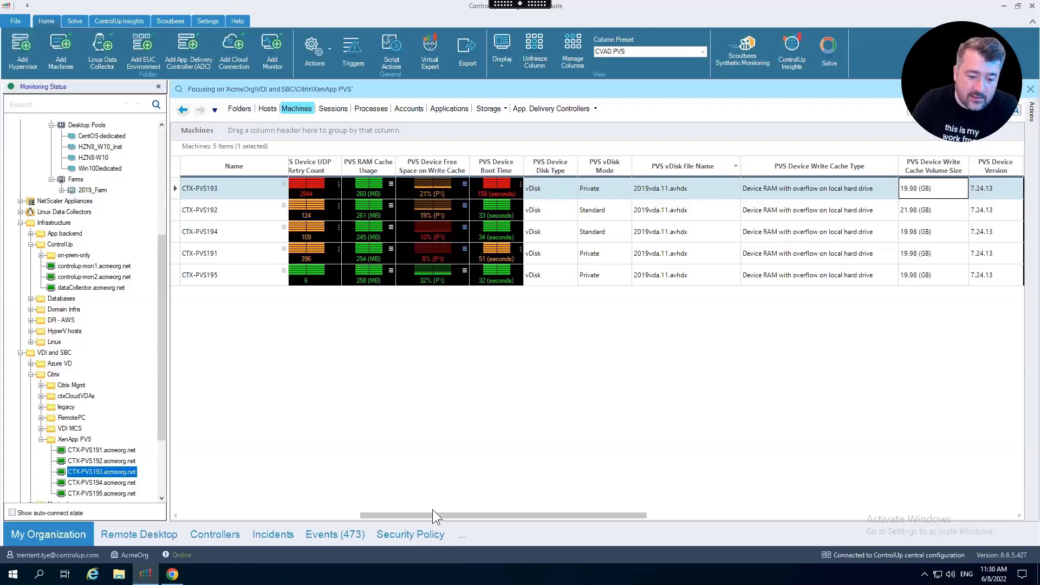
pyautogui.moveTo(439, 514); pyautogui.dragTo(194, 487)
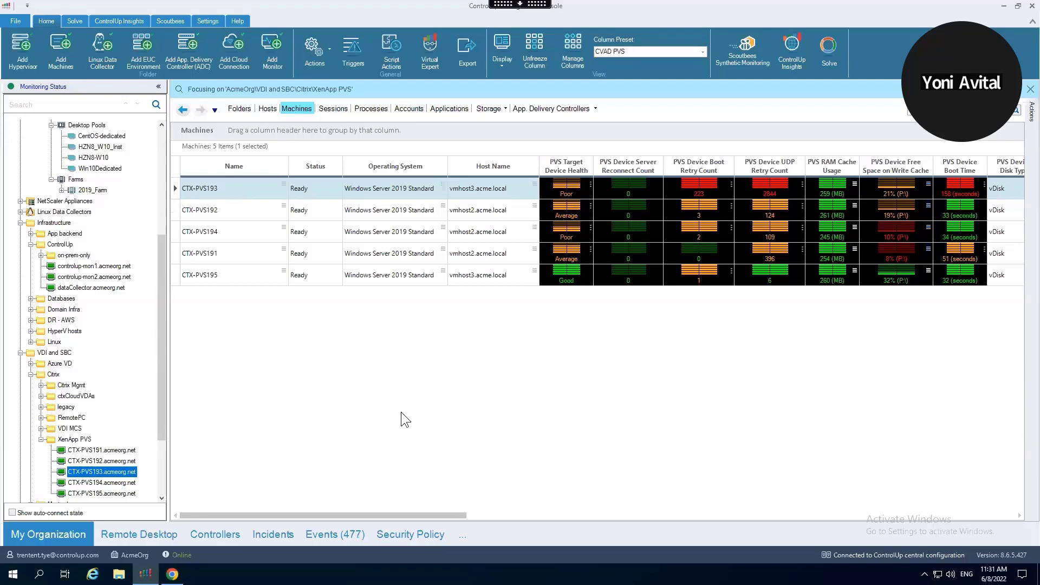
pyautogui.moveTo(316, 514); pyautogui.dragTo(235, 496)
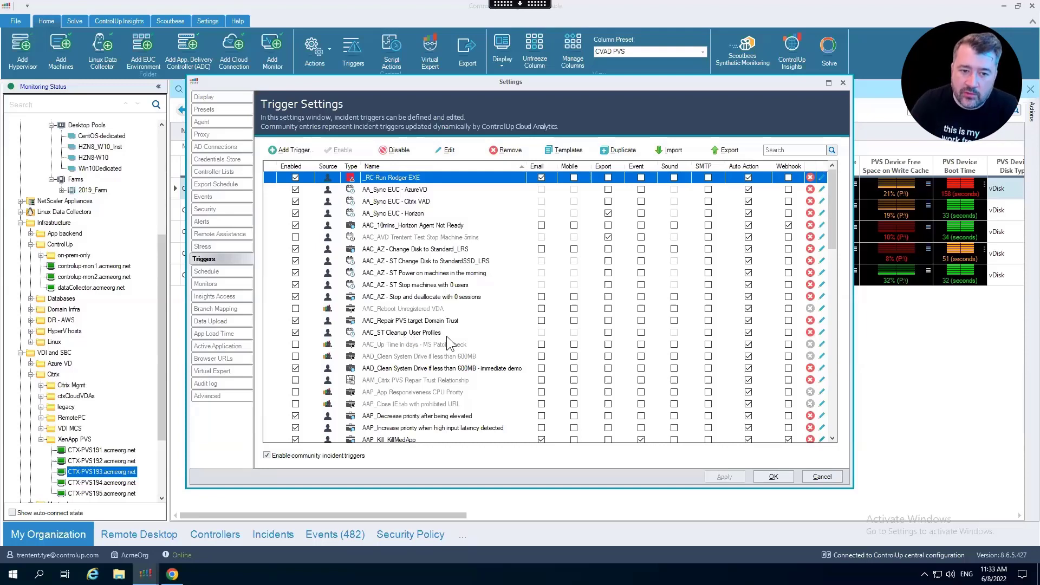
# - Find the AAS_Session State - Disconnected trigger in the Trigger Settings and open it for editing
pyautogui.scroll(-2, 442, 330)
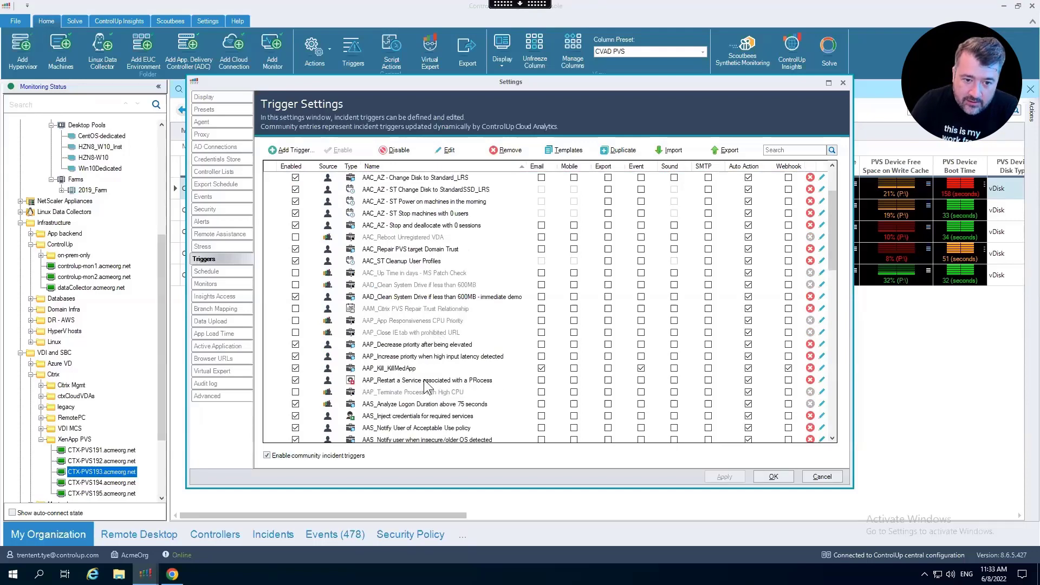
pyautogui.scroll(-1, 421, 380)
pyautogui.scroll(-3, 421, 382)
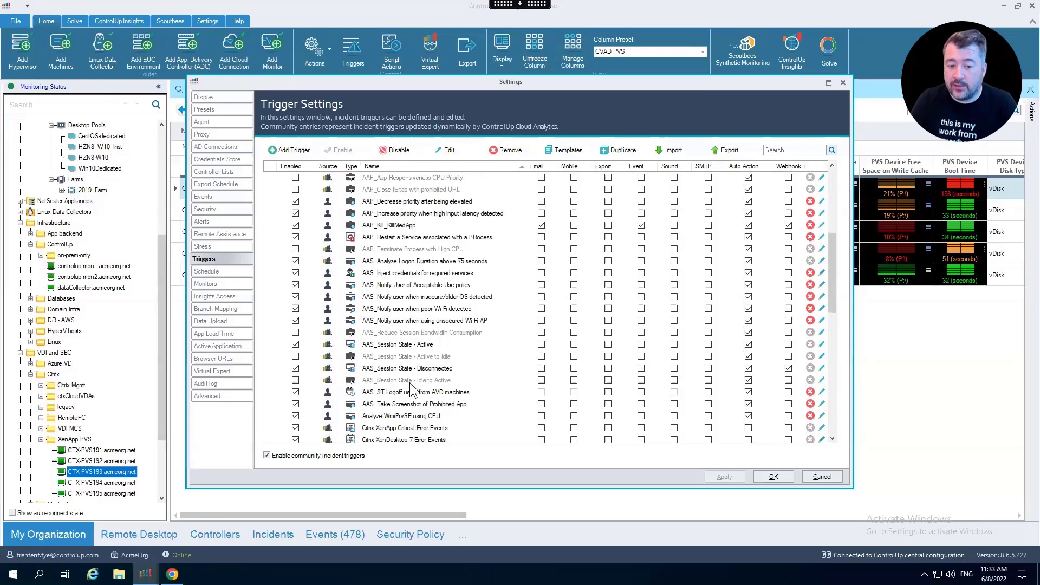
pyautogui.click(396, 369)
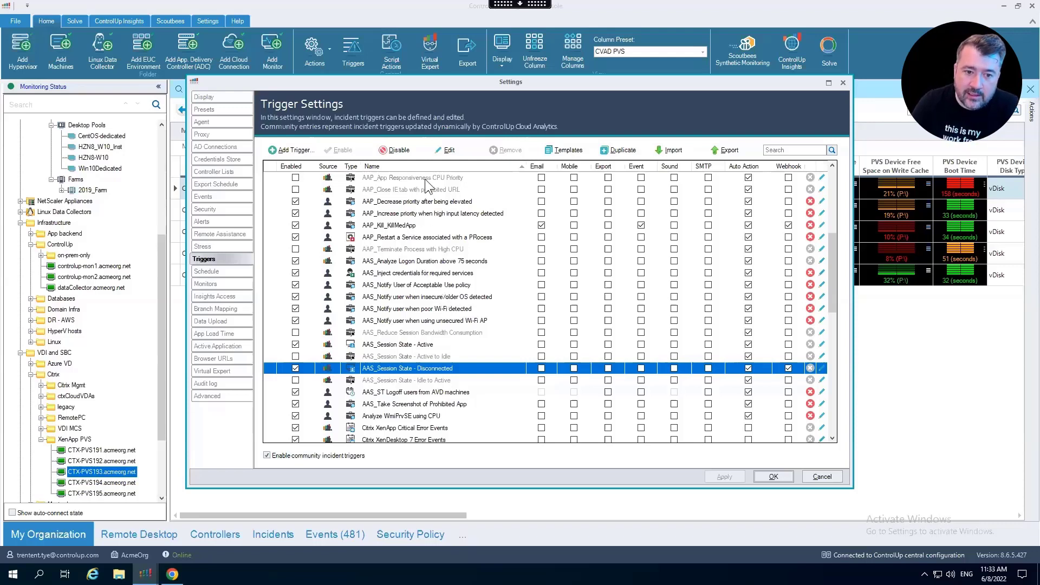
pyautogui.click(449, 150)
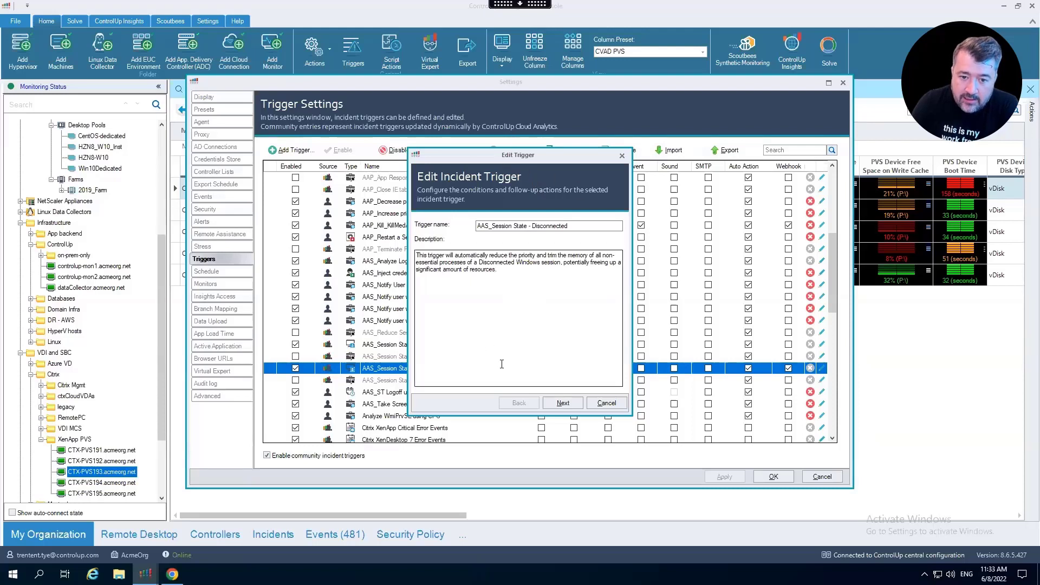
# - Review the trigger's state transition, filter criteria, folders in scope under VDI and SBC, and follow-up actions
pyautogui.click(563, 403)
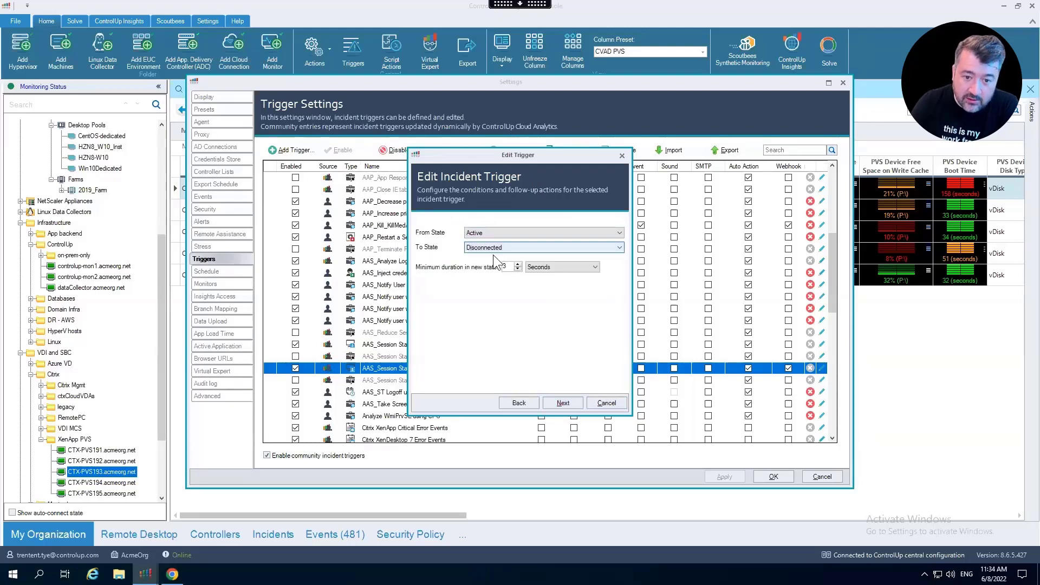
pyautogui.click(569, 403)
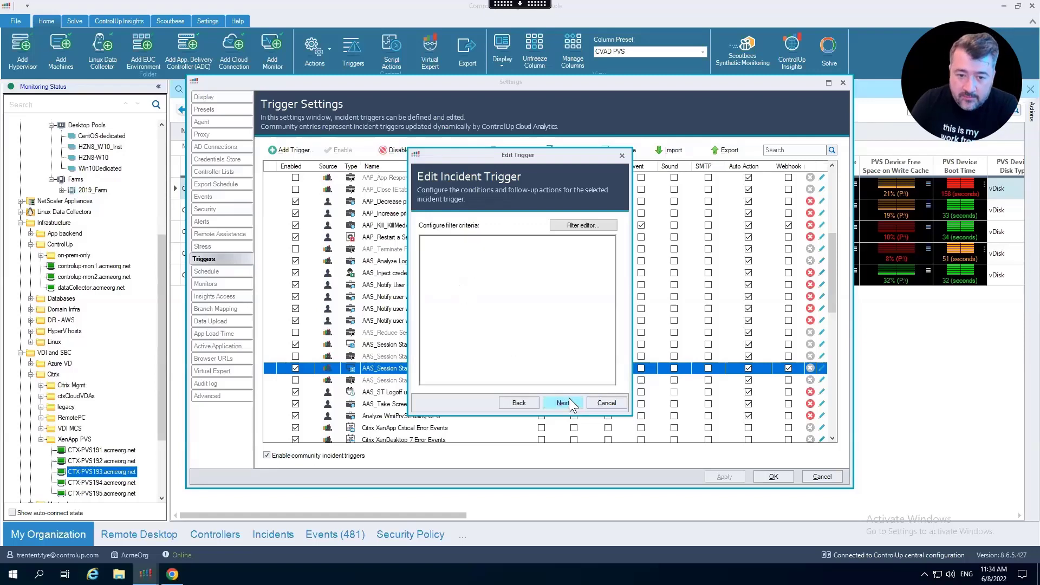
pyautogui.click(570, 403)
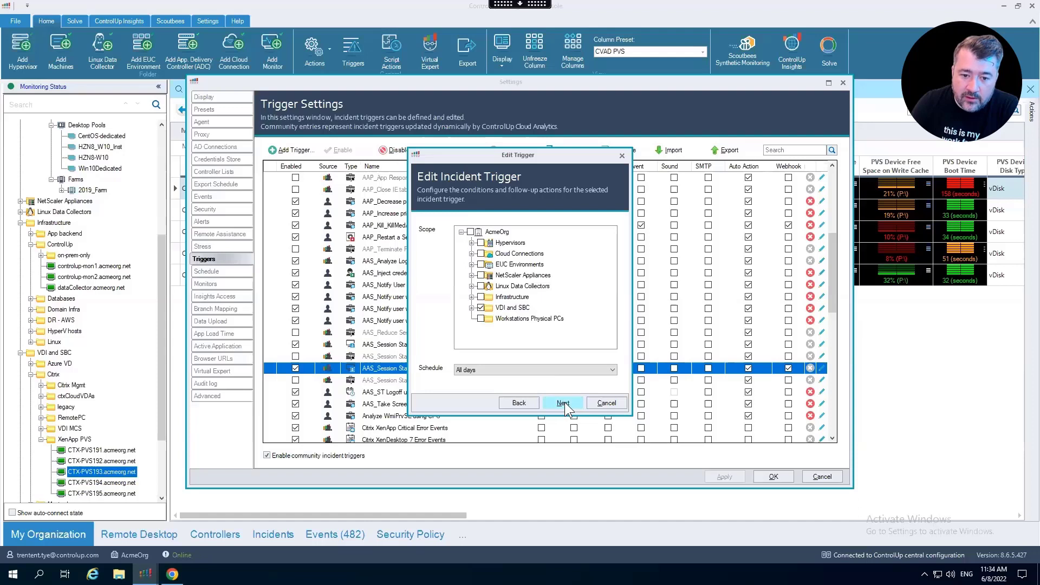
pyautogui.click(472, 308)
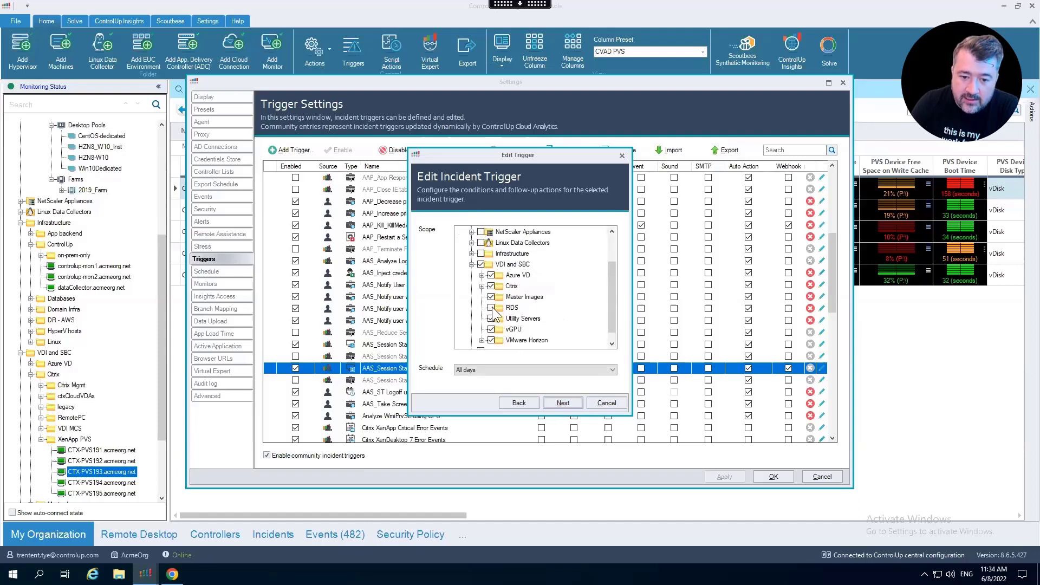
pyautogui.click(563, 402)
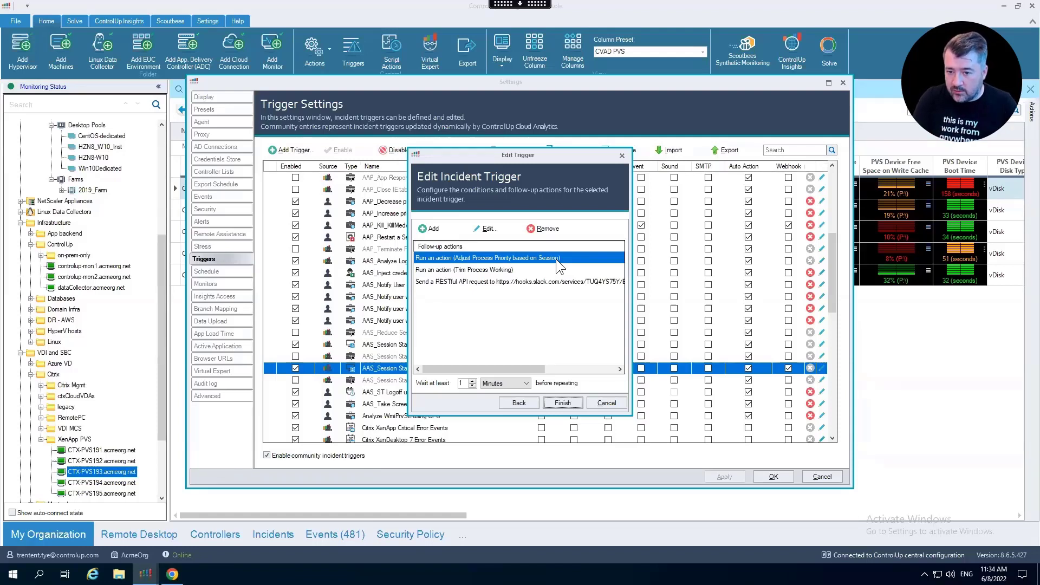
# - Review the Trim Process Working and Slack RESTful API follow-up actions, including the request's available methods and templates
pyautogui.click(538, 269)
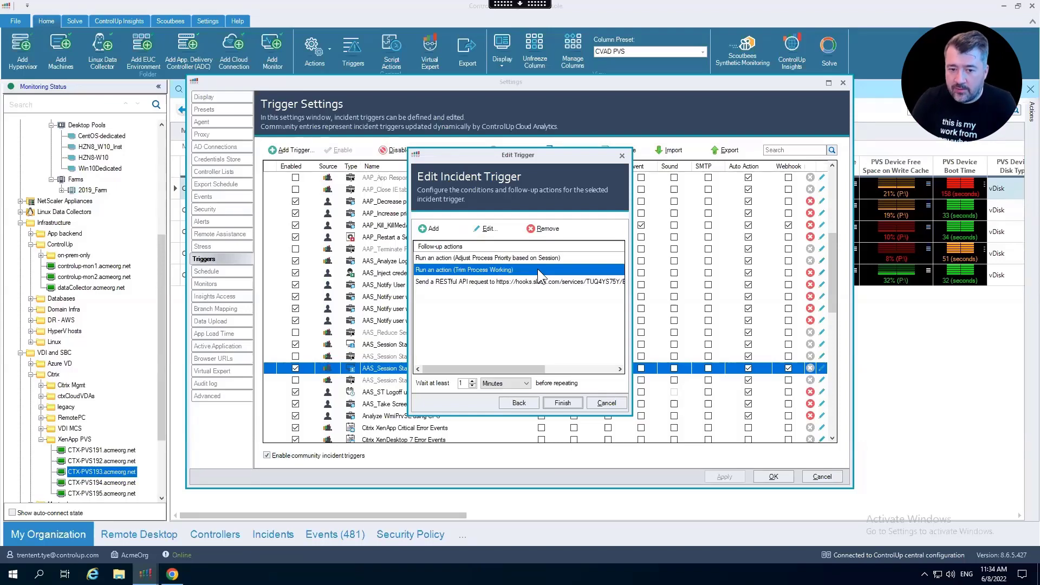
pyautogui.click(494, 282)
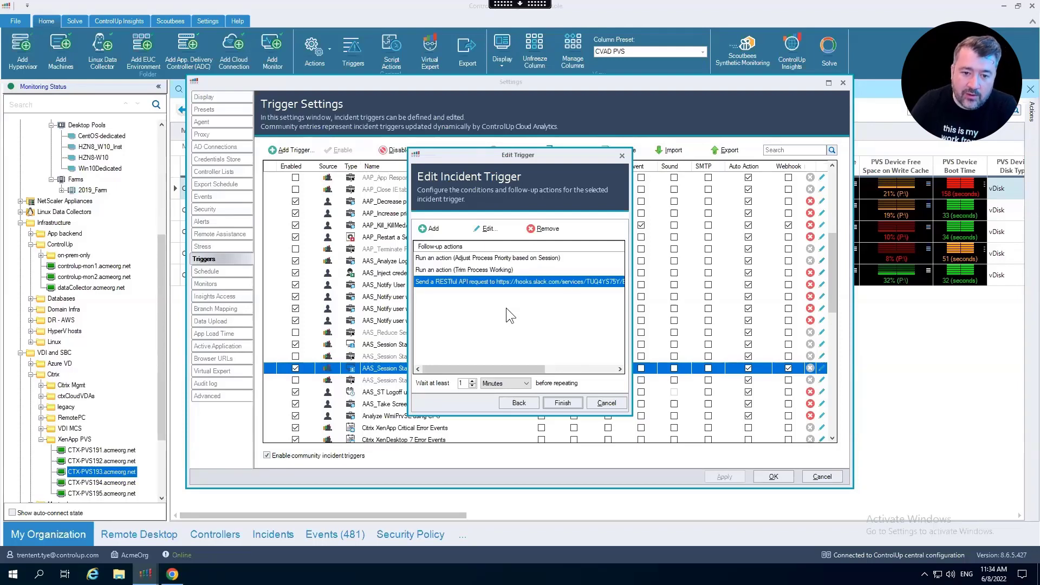
pyautogui.click(489, 228)
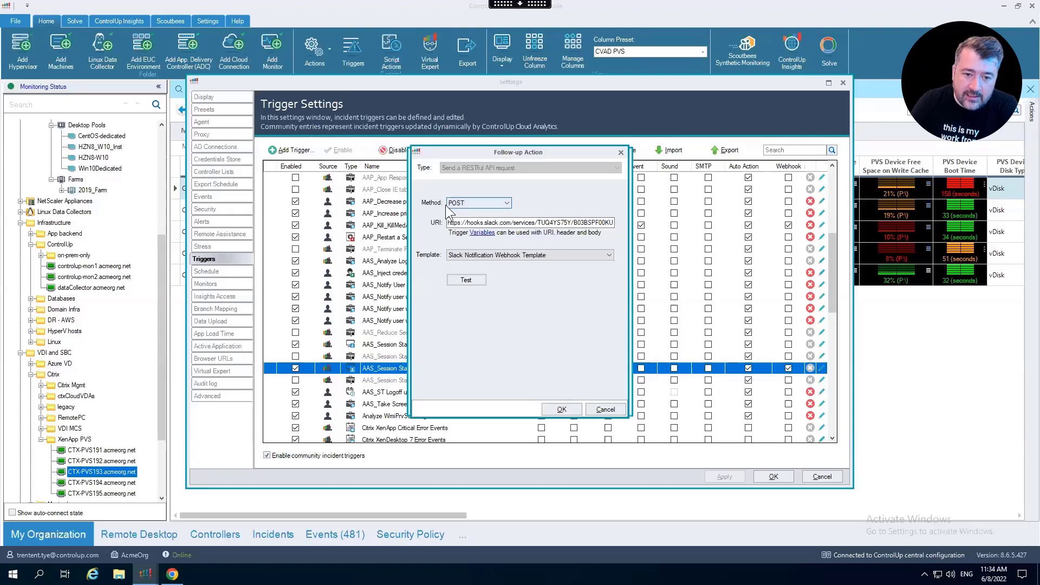
pyautogui.click(462, 203)
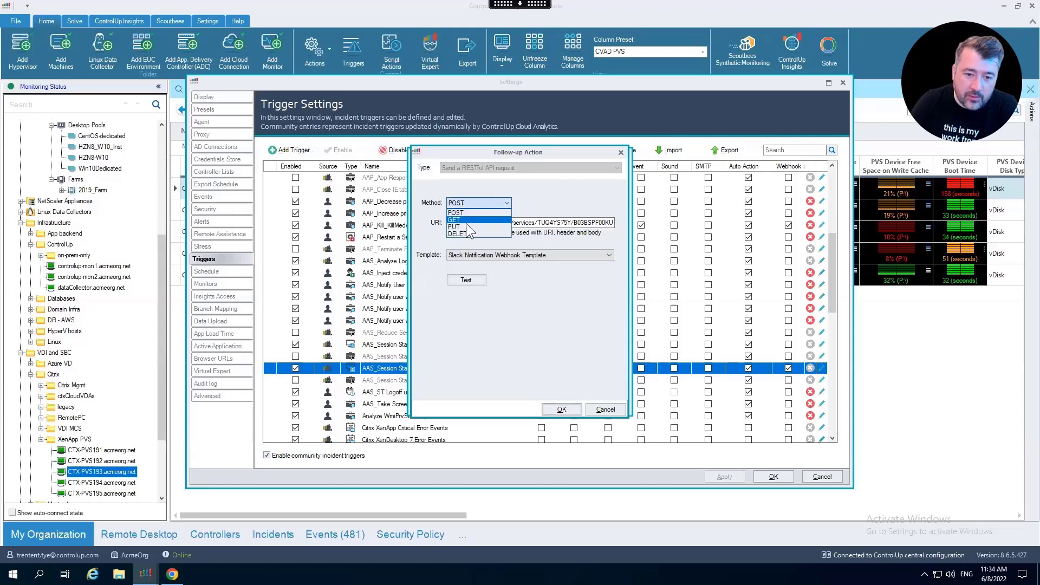
pyautogui.click(427, 194)
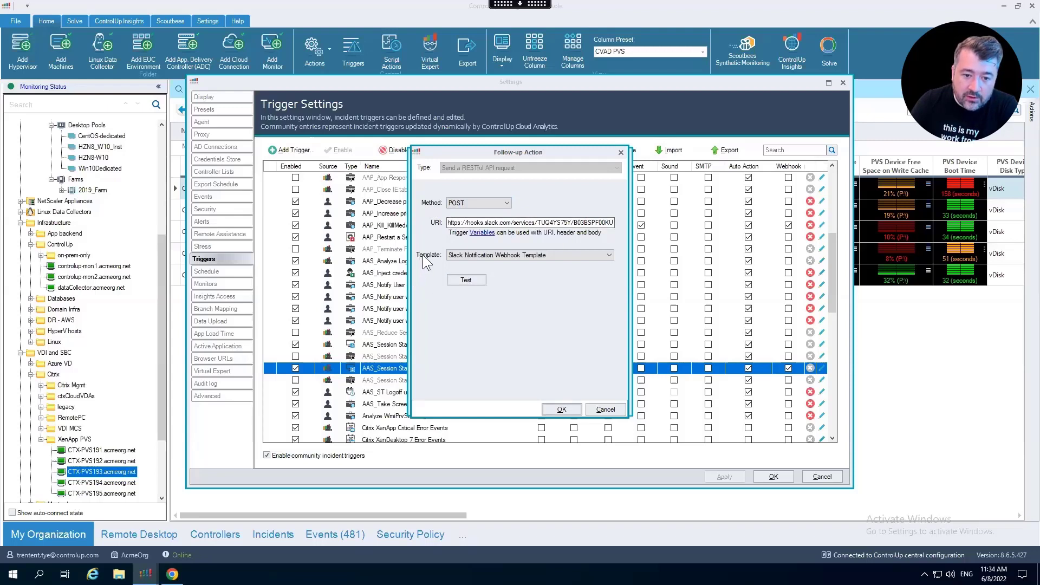
pyautogui.click(571, 255)
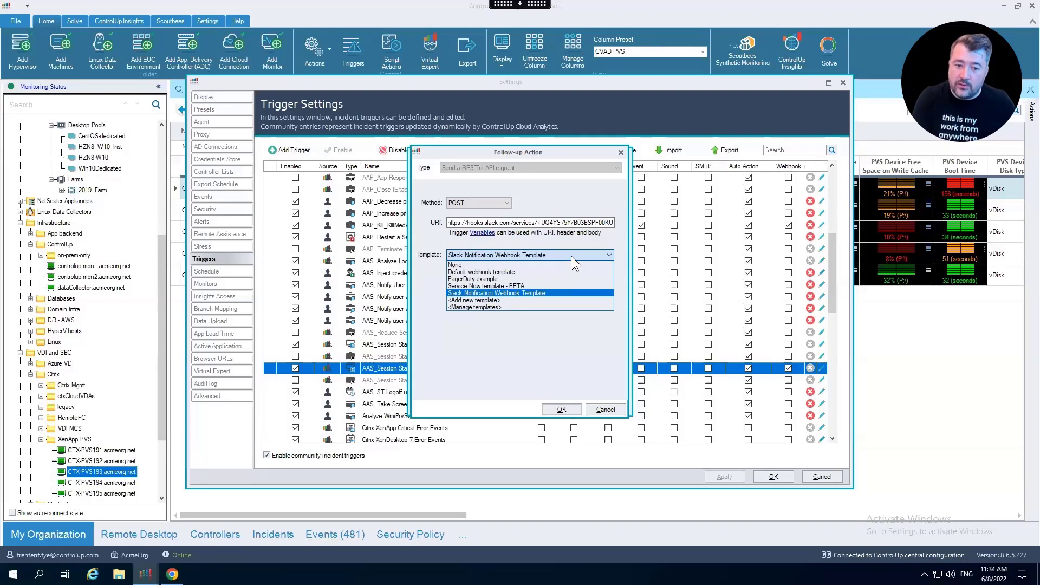
# - Go to the template management and open the Slack Notification Webhook Template for editing
pyautogui.click(511, 307)
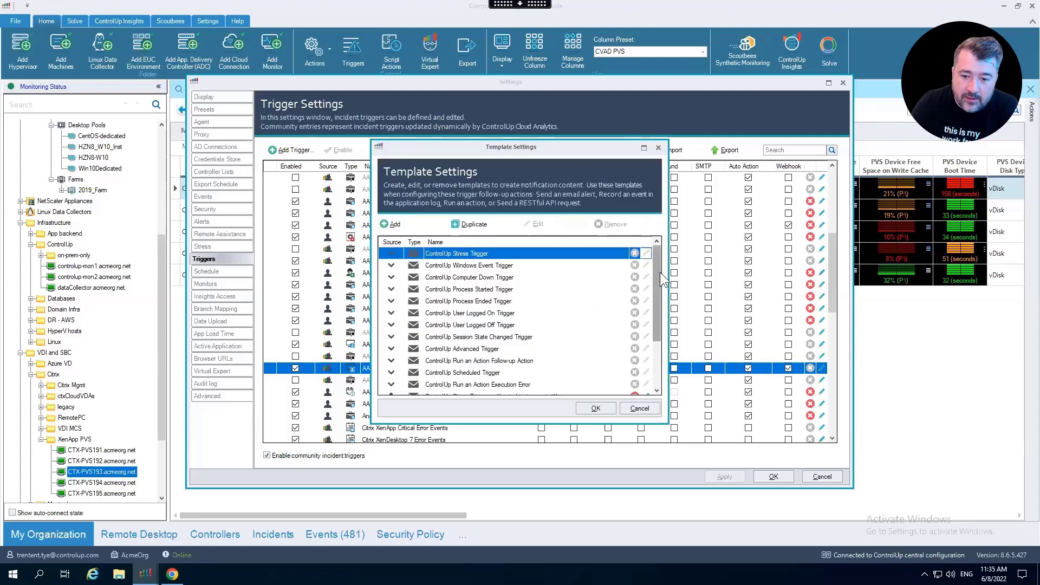
pyautogui.moveTo(659, 272); pyautogui.dragTo(658, 347)
pyautogui.click(427, 349)
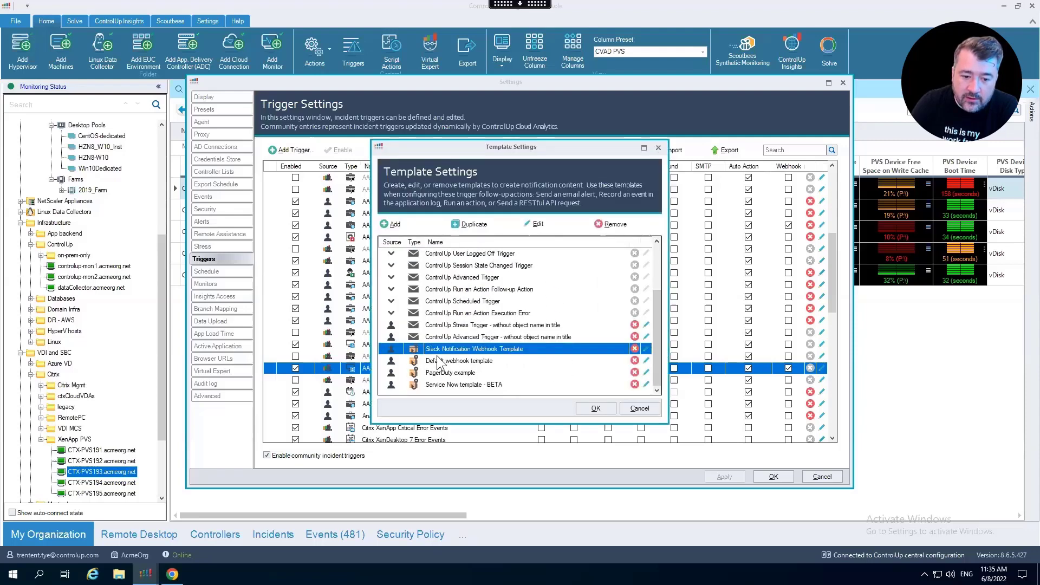
pyautogui.moveTo(438, 362); pyautogui.dragTo(461, 381)
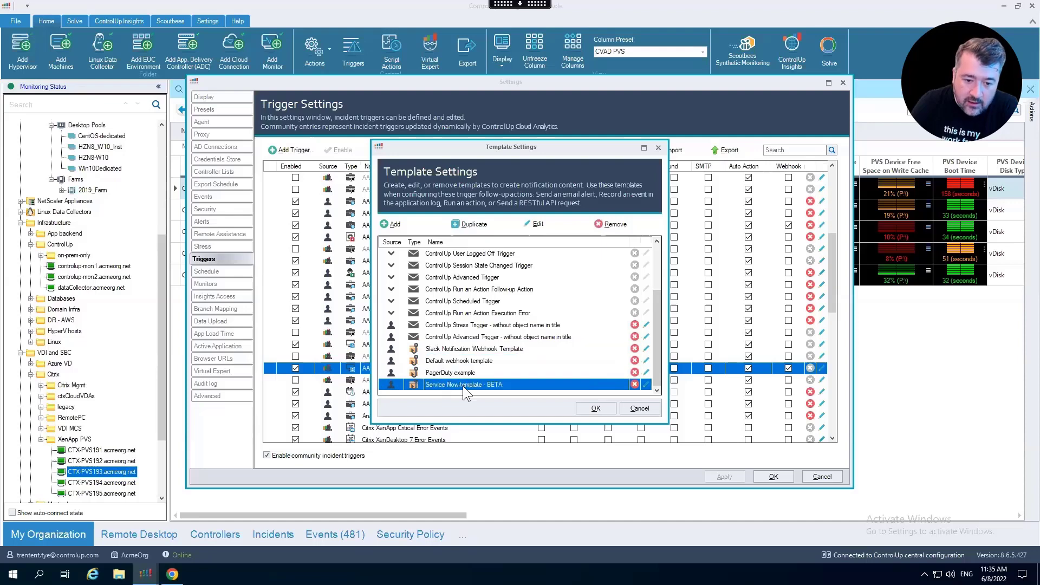
pyautogui.click(456, 349)
pyautogui.click(539, 225)
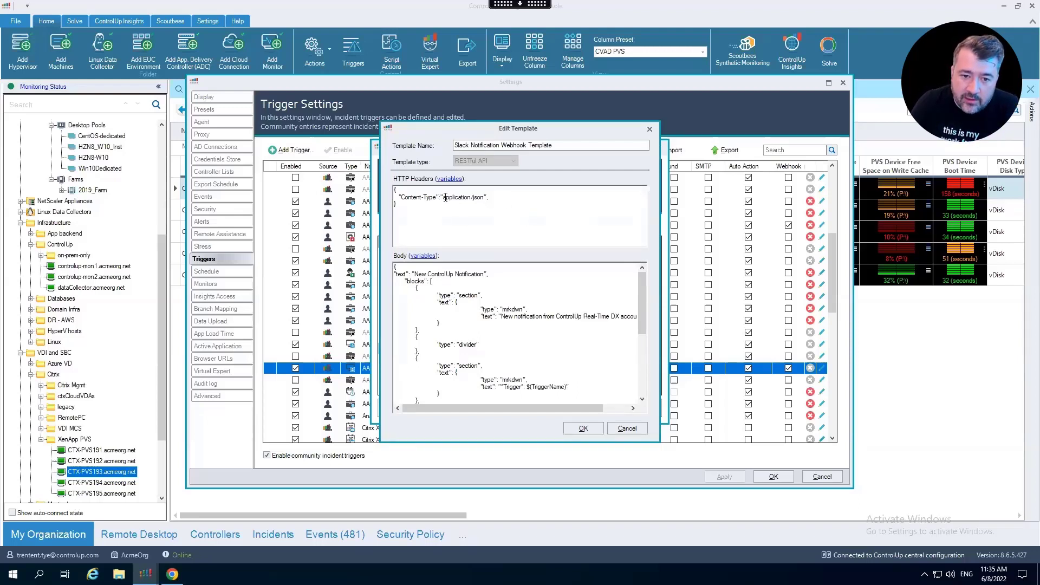
# - Examine the template's application/json header, the notification text, and the TriggerName and OrgName variables in its body
pyautogui.moveTo(443, 197); pyautogui.dragTo(484, 197)
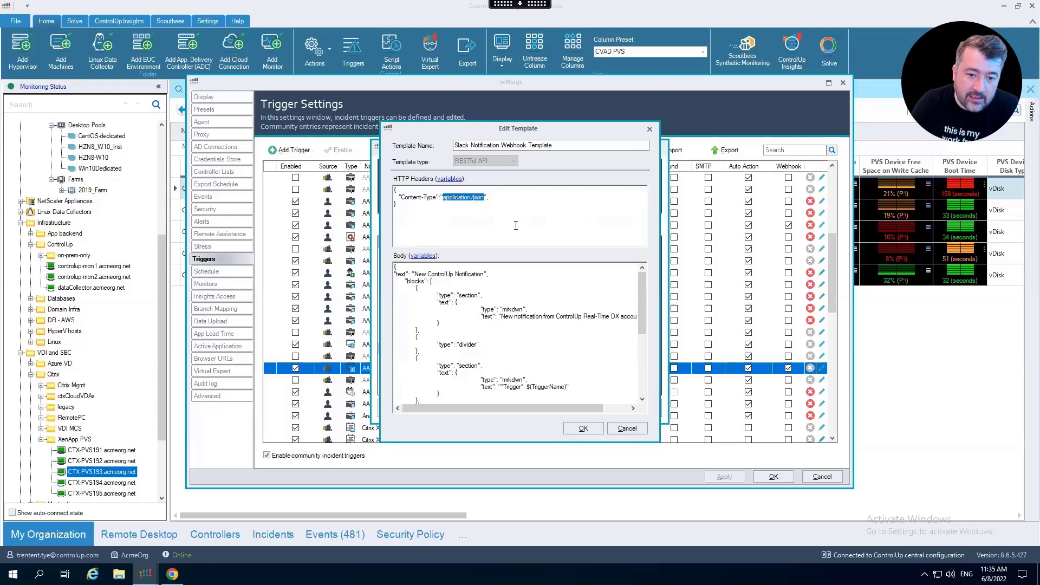
pyautogui.click(482, 234)
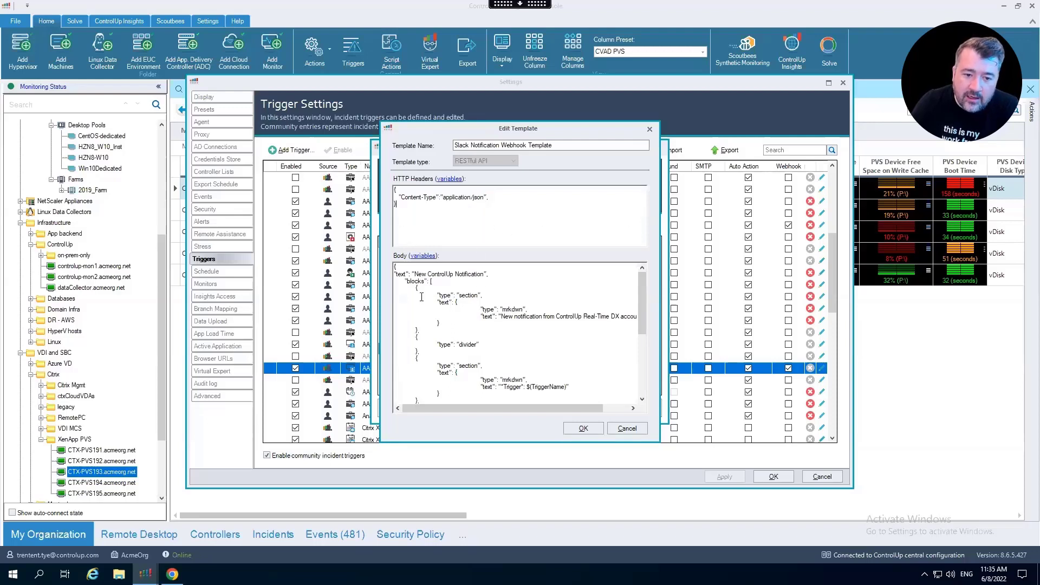
pyautogui.moveTo(416, 274); pyautogui.dragTo(484, 274)
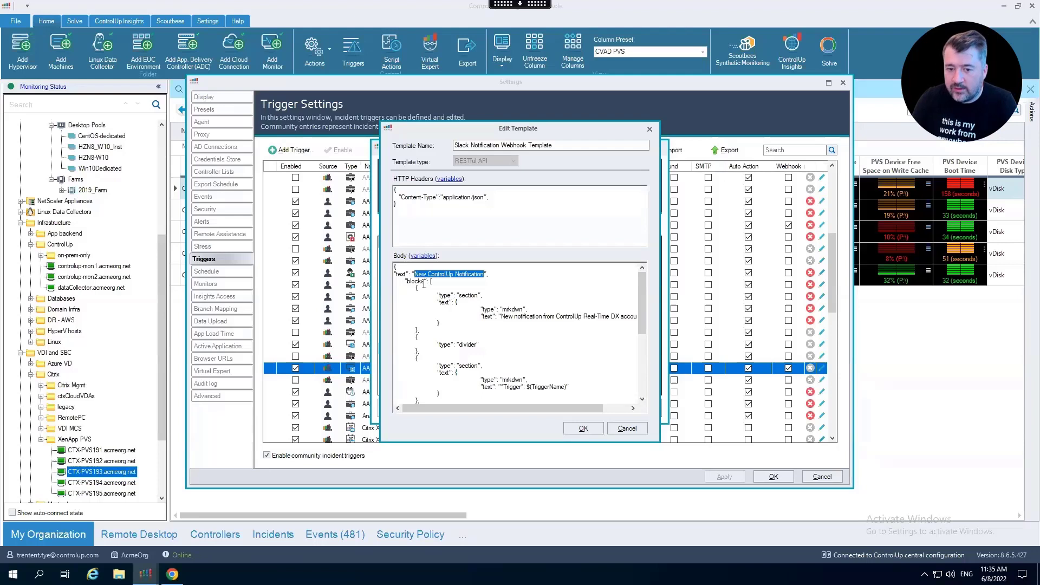
pyautogui.moveTo(506, 406); pyautogui.dragTo(525, 405)
pyautogui.doubleClick(522, 386)
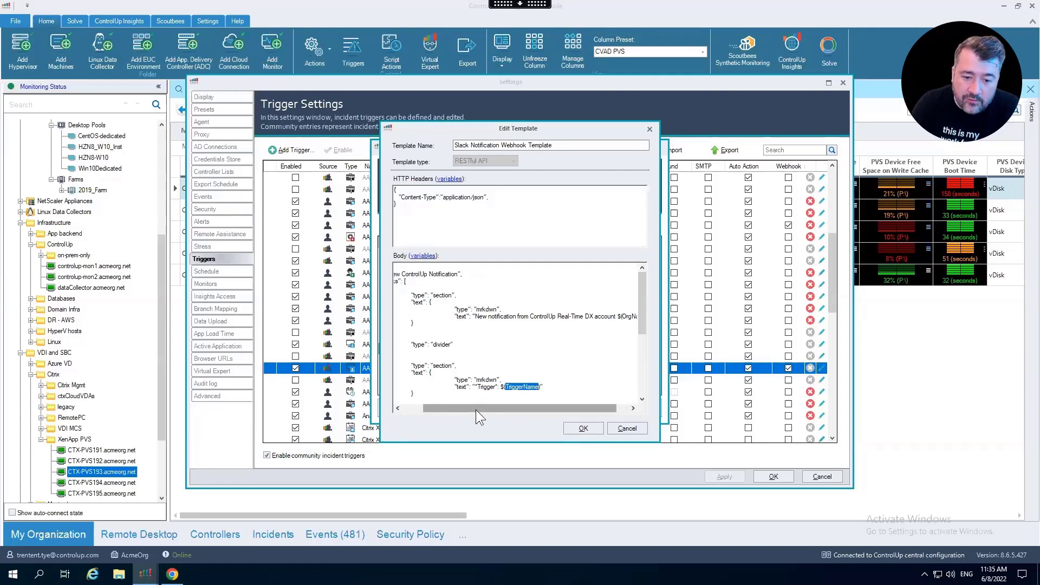
pyautogui.moveTo(475, 409); pyautogui.dragTo(517, 412)
pyautogui.moveTo(461, 317); pyautogui.dragTo(603, 316)
pyautogui.doubleClick(619, 316)
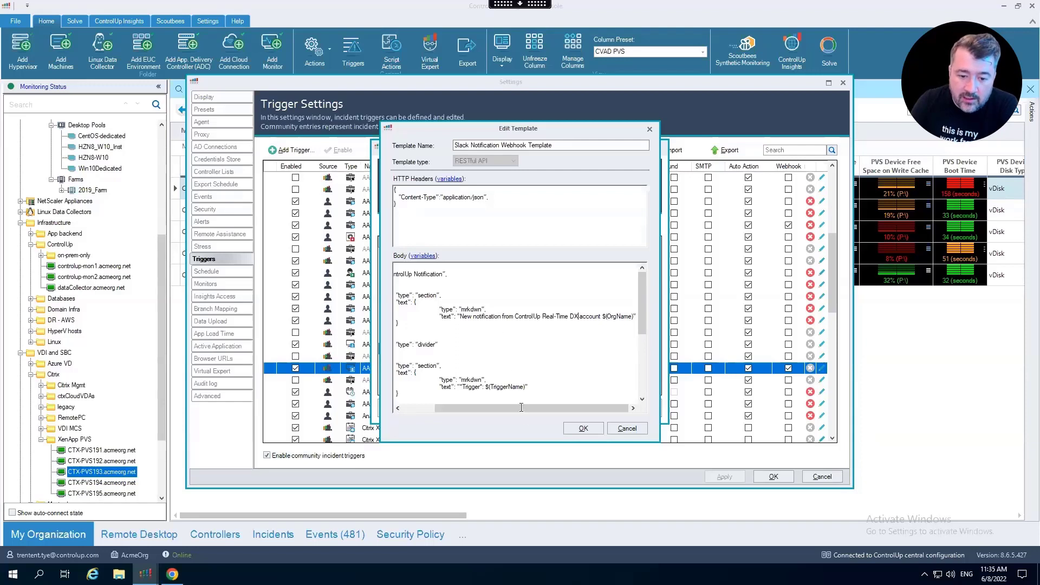
# - Read the rest of the template body down to the ReportedBy source and Object sections
pyautogui.moveTo(521, 408); pyautogui.dragTo(443, 407)
pyautogui.scroll(-1, 570, 359)
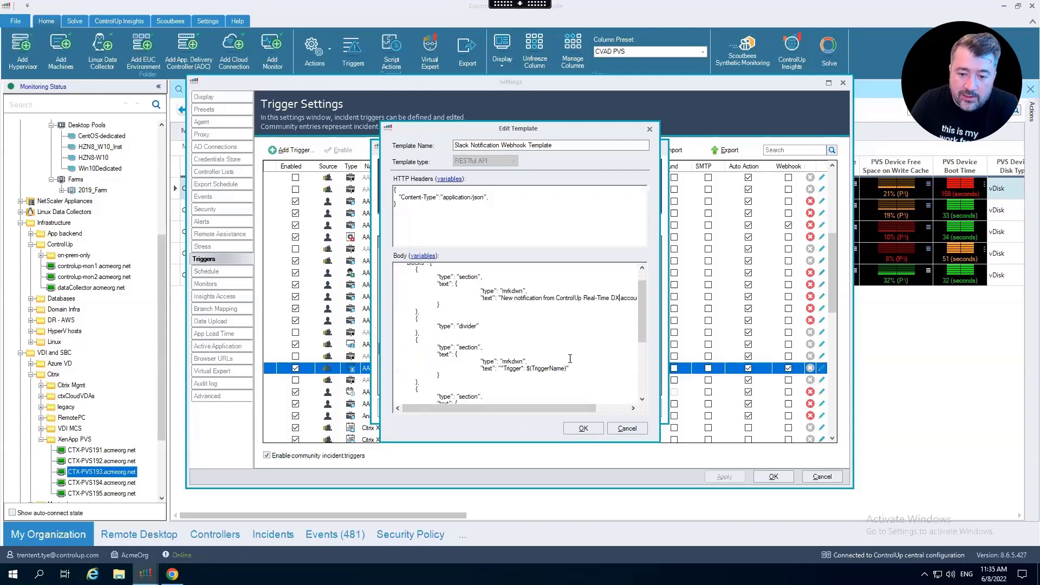
pyautogui.scroll(-1, 570, 359)
pyautogui.scroll(-3, 576, 355)
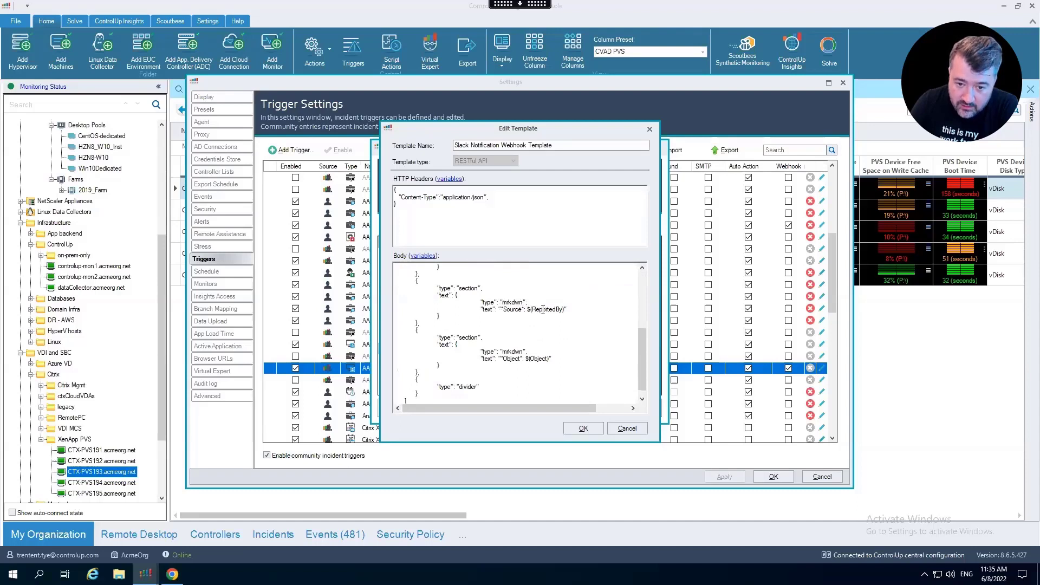
pyautogui.scroll(-1, 541, 356)
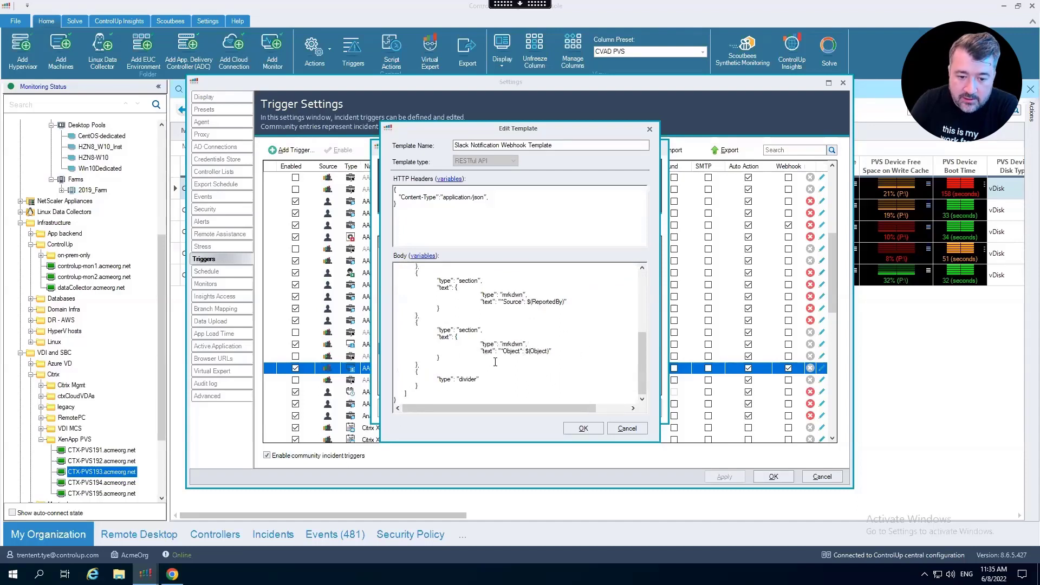
pyautogui.scroll(5, 497, 347)
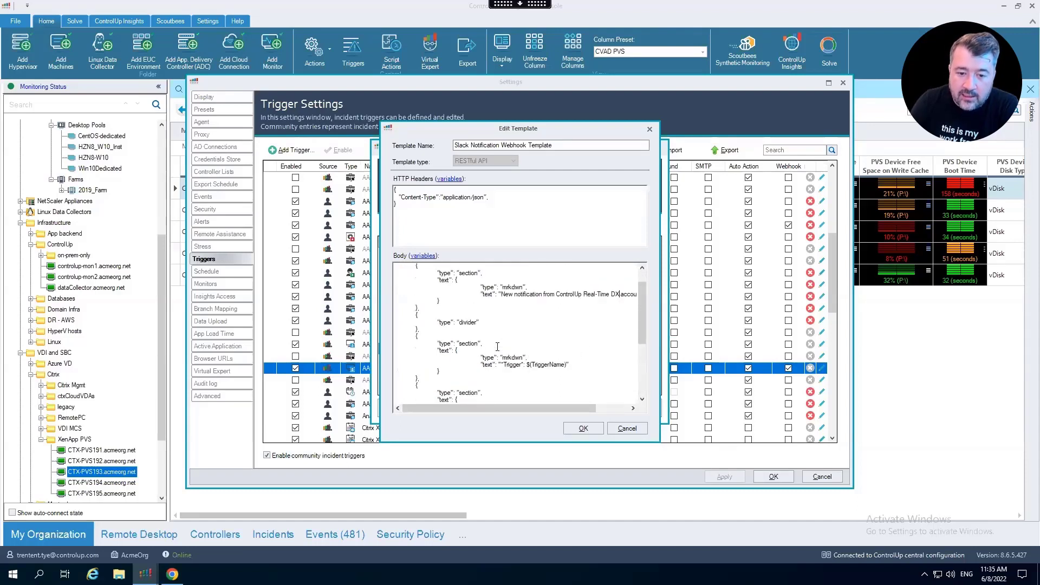
# - Cancel out of the template, follow-up action and trigger dialogs, and close the Trigger Settings without saving
pyautogui.click(639, 428)
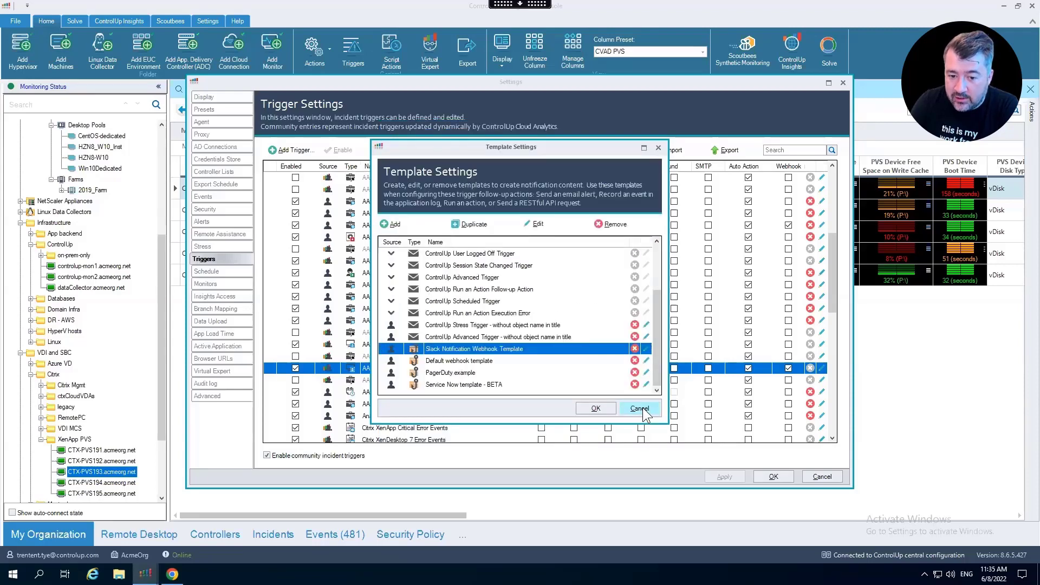
pyautogui.click(641, 409)
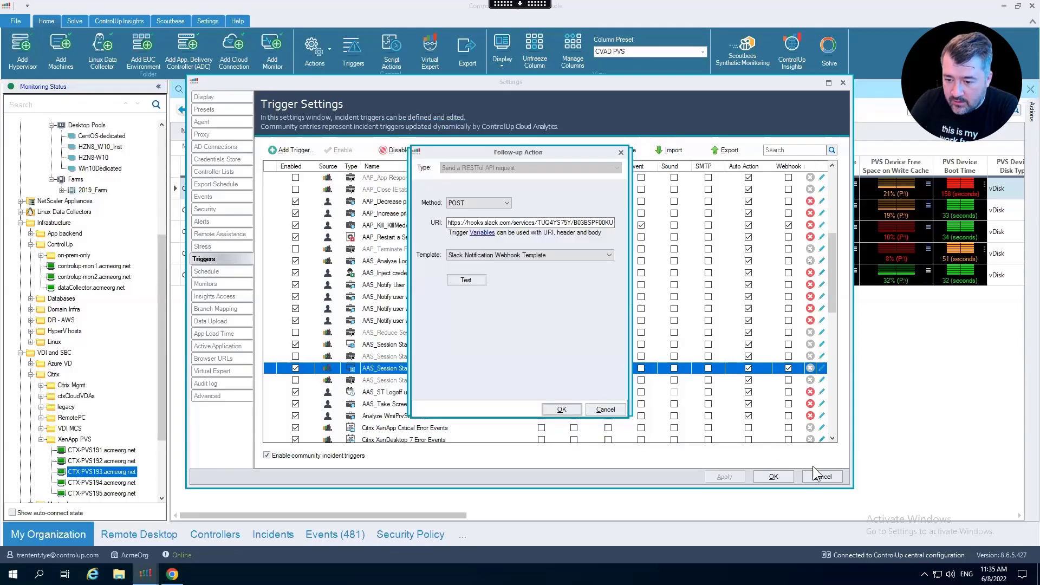
pyautogui.click(605, 410)
pyautogui.press('Escape')
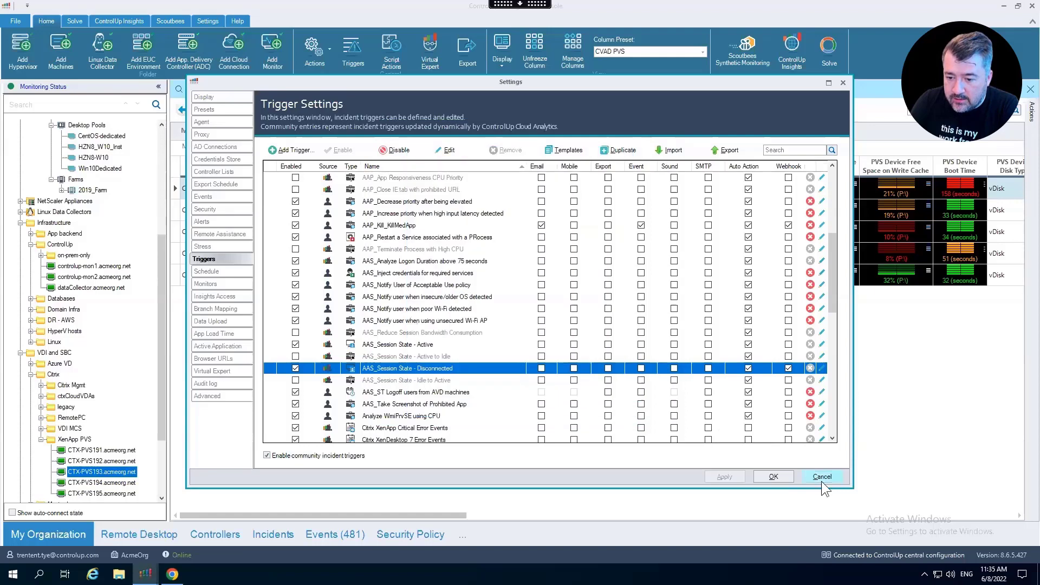
pyautogui.click(821, 478)
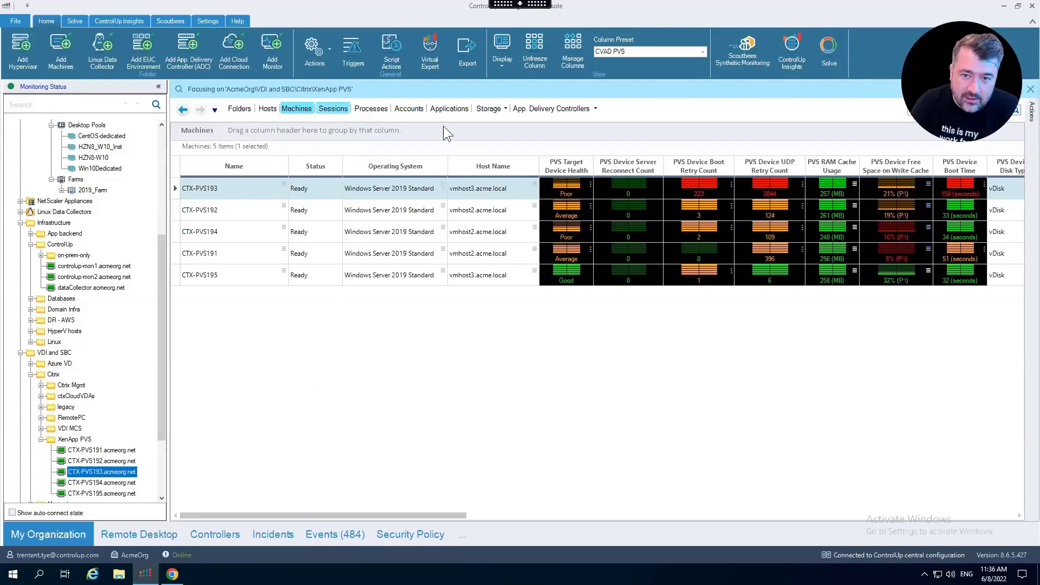
# - List the sessions filtered by the test user's name, and switch the focus to the VDI MCS folder in a restored-down window
pyautogui.click(333, 109)
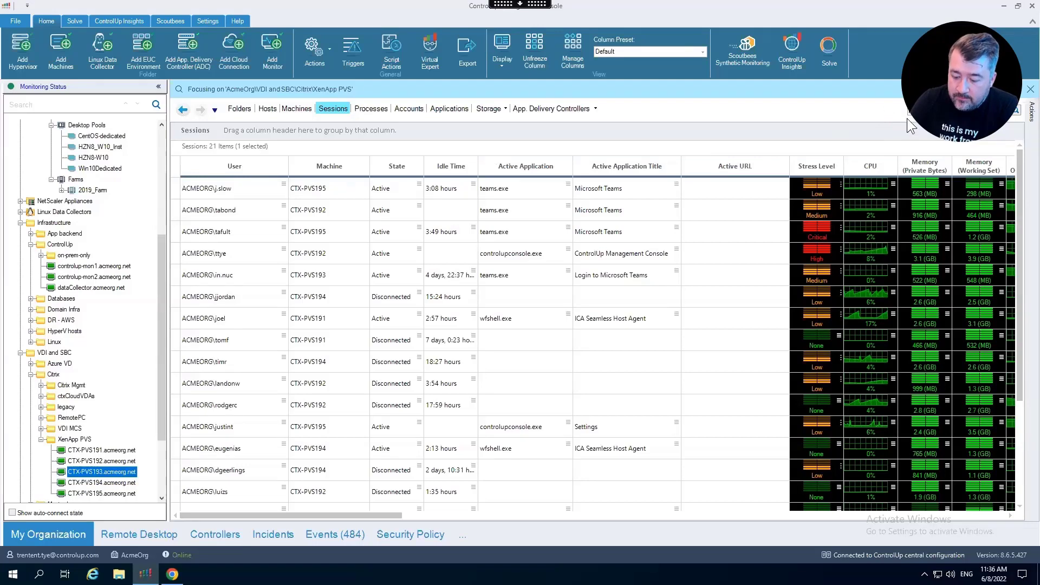
pyautogui.write('joel')
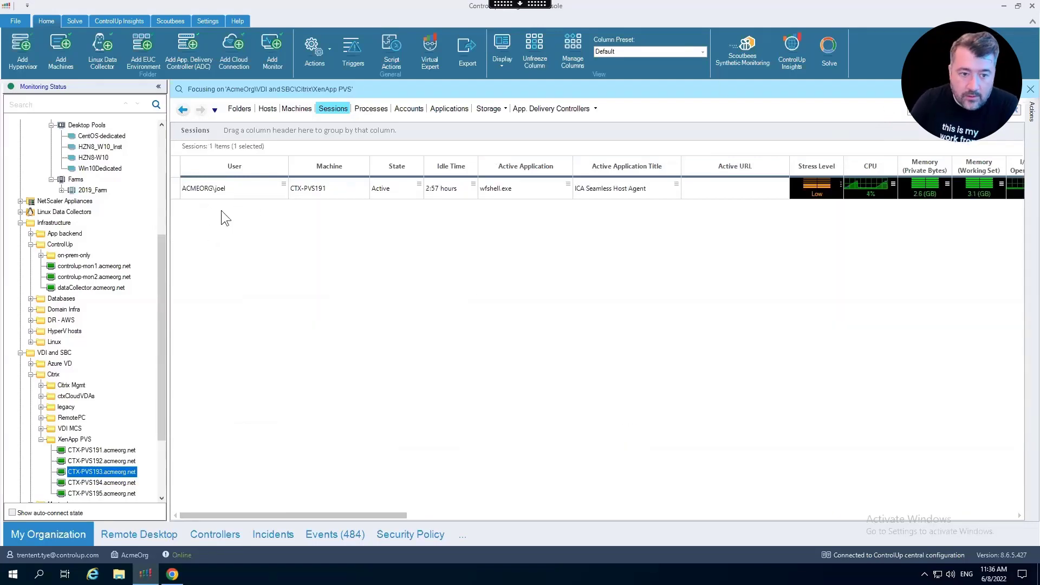
pyautogui.click(236, 192)
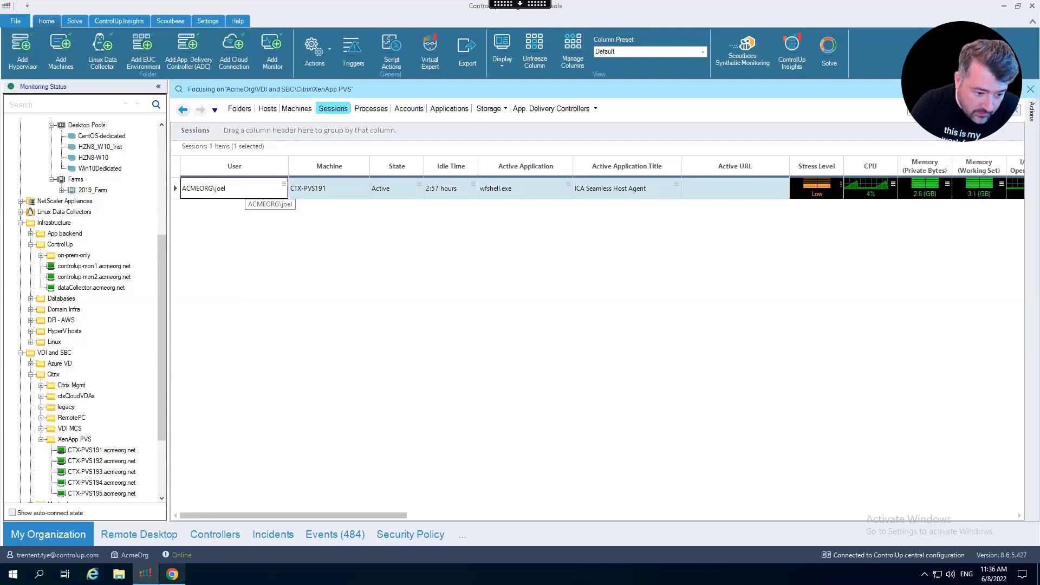
pyautogui.click(1019, 6)
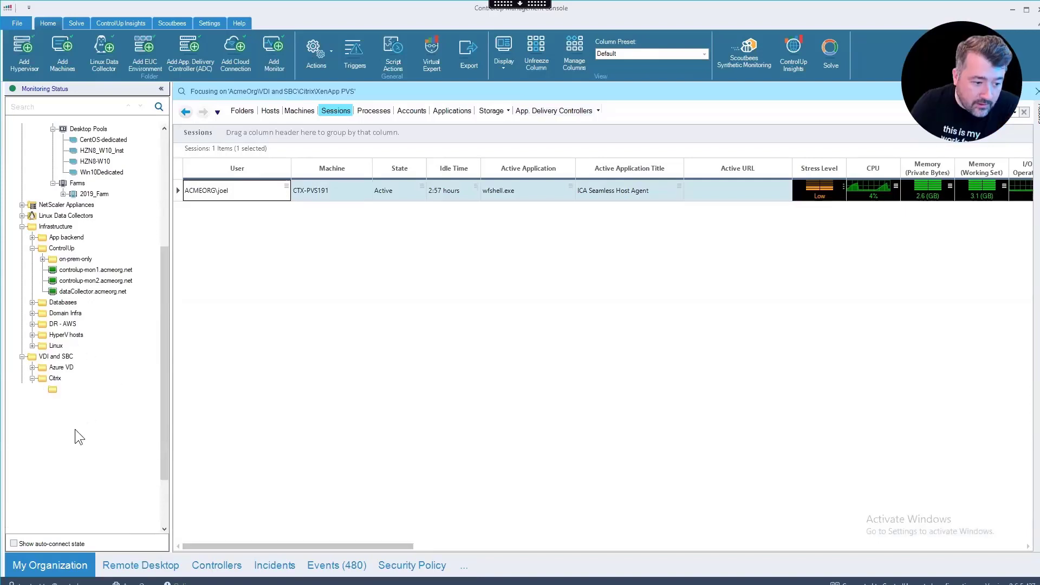
pyautogui.rightClick(75, 431)
pyautogui.click(100, 417)
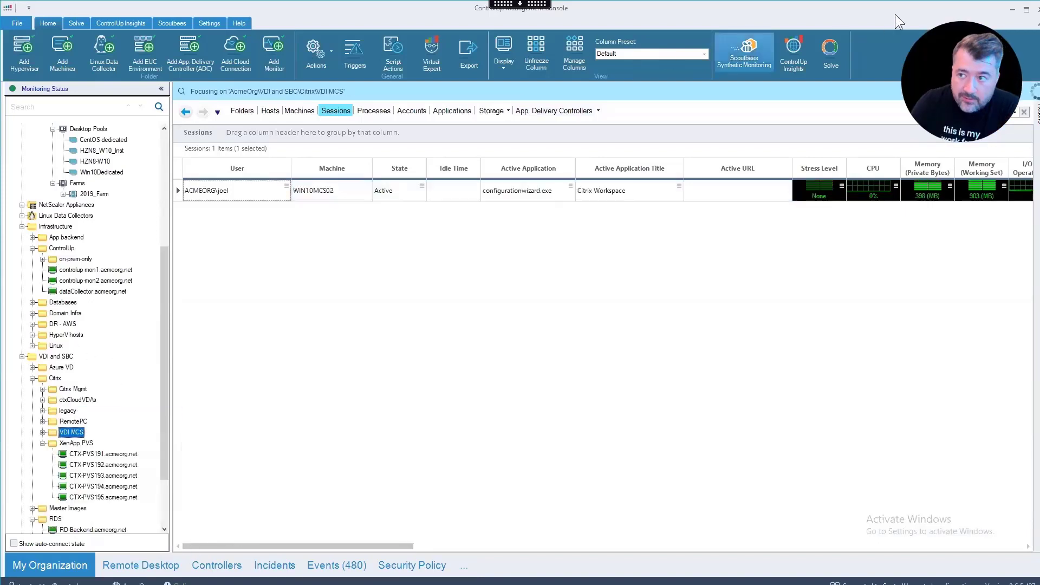
# - Bring up the controlup-demo Slack channel in the browser and place the ControlUp console window beside it
pyautogui.doubleClick(957, 12)
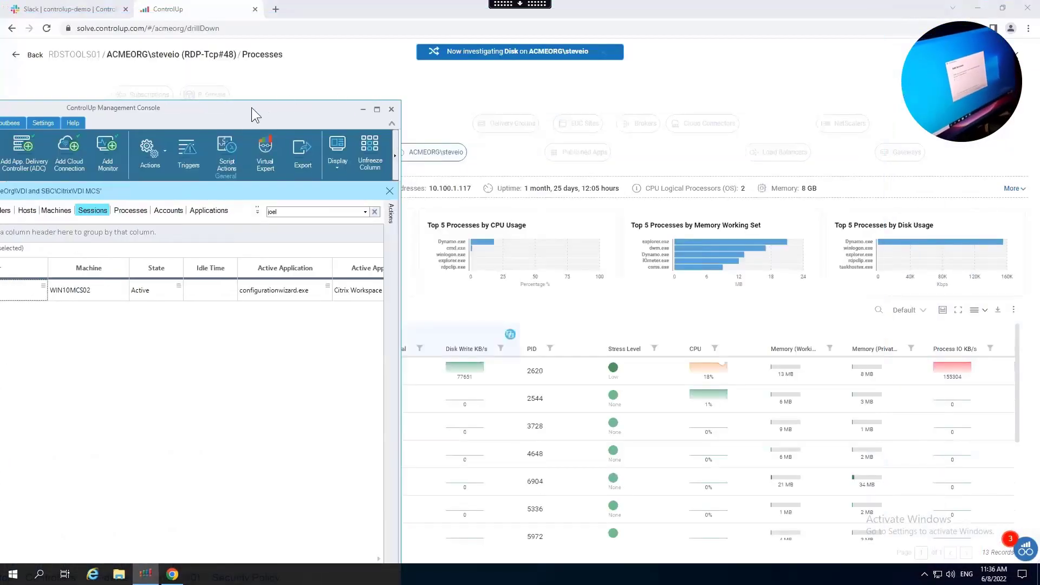
pyautogui.moveTo(251, 108); pyautogui.dragTo(430, 10)
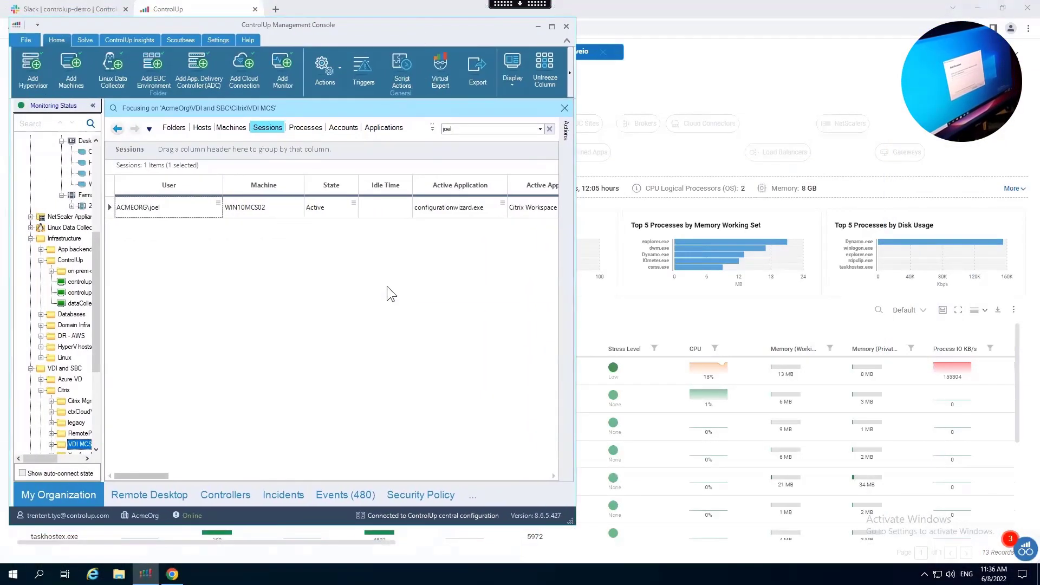
pyautogui.click(720, 59)
pyautogui.click(92, 12)
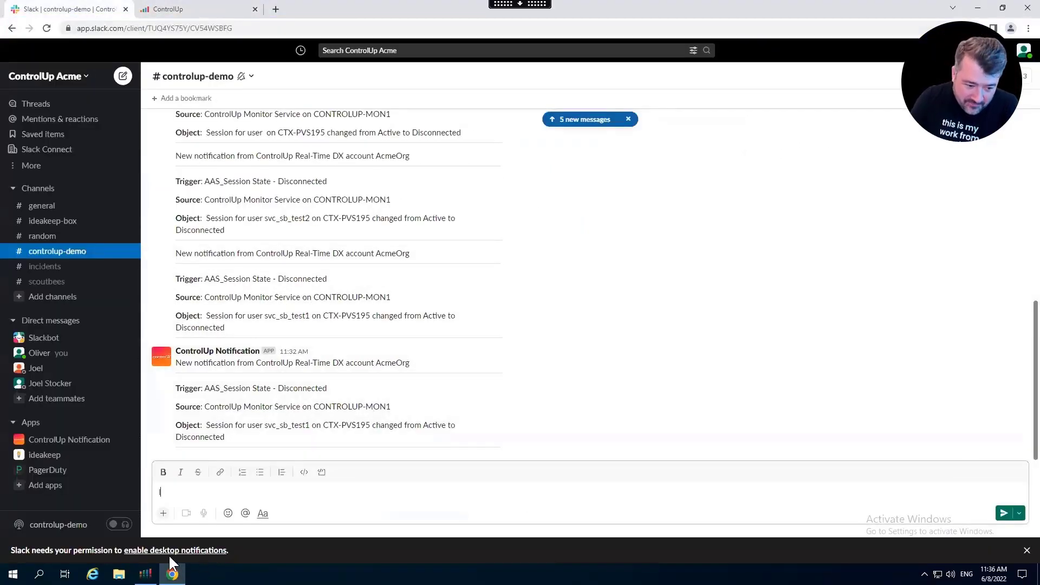
pyautogui.click(146, 574)
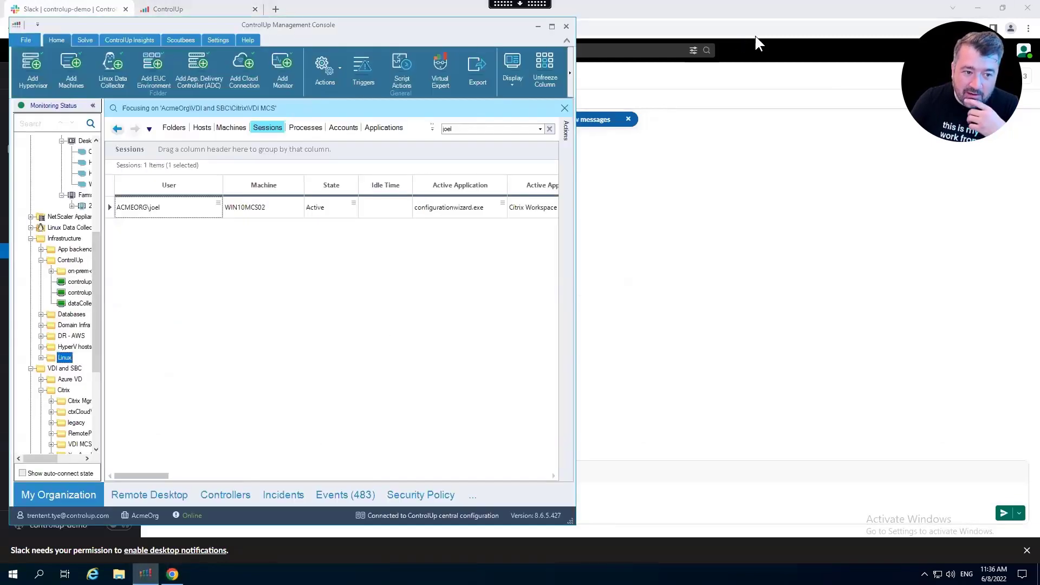
pyautogui.moveTo(756, 37); pyautogui.dragTo(745, 58)
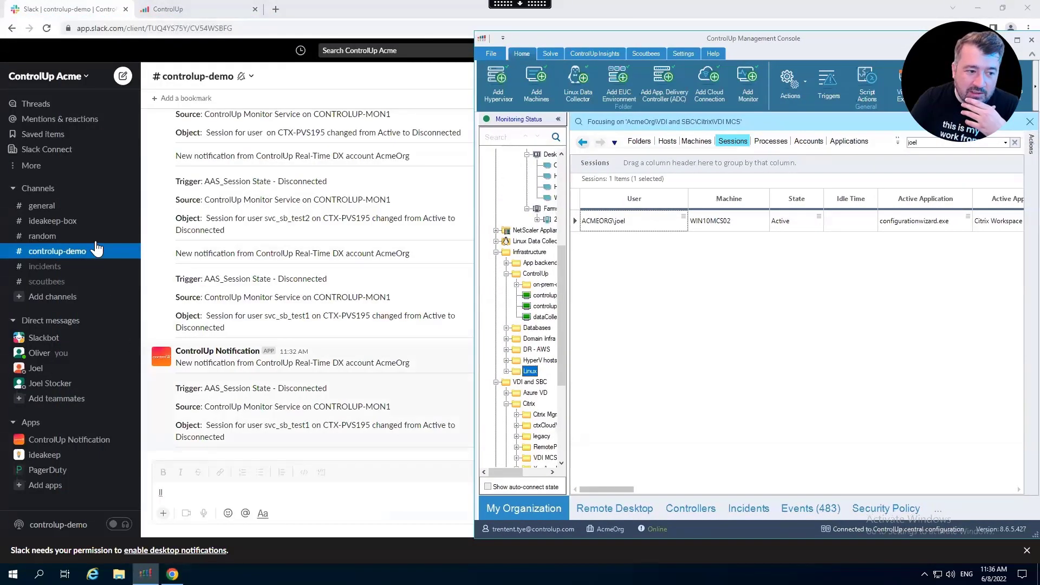
# - Log off the filtered user's session on WIN10MCS02 through Remote Desktop Services
pyautogui.rightClick(650, 223)
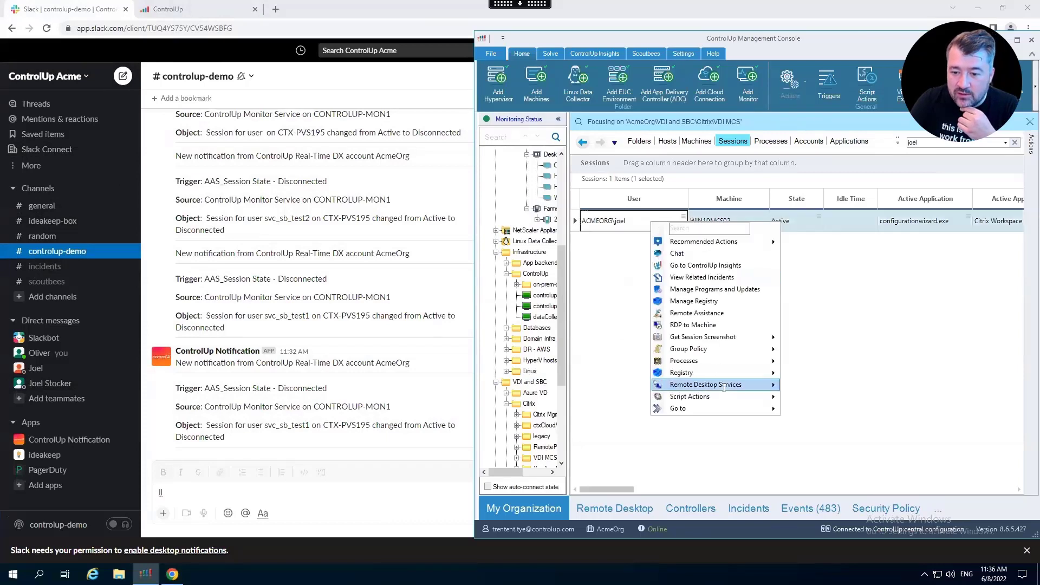
pyautogui.moveTo(710, 385)
pyautogui.click(807, 384)
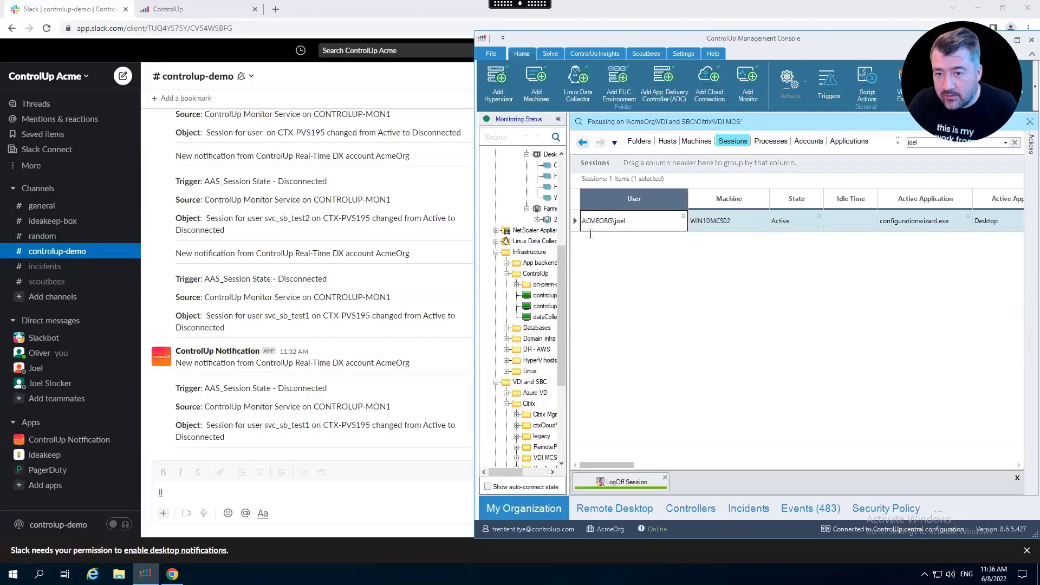
# - Widen the organization tree and try to connect to CTX-PVS191 over Remote Desktop, entering the account password
pyautogui.moveTo(560, 345); pyautogui.dragTo(609, 384)
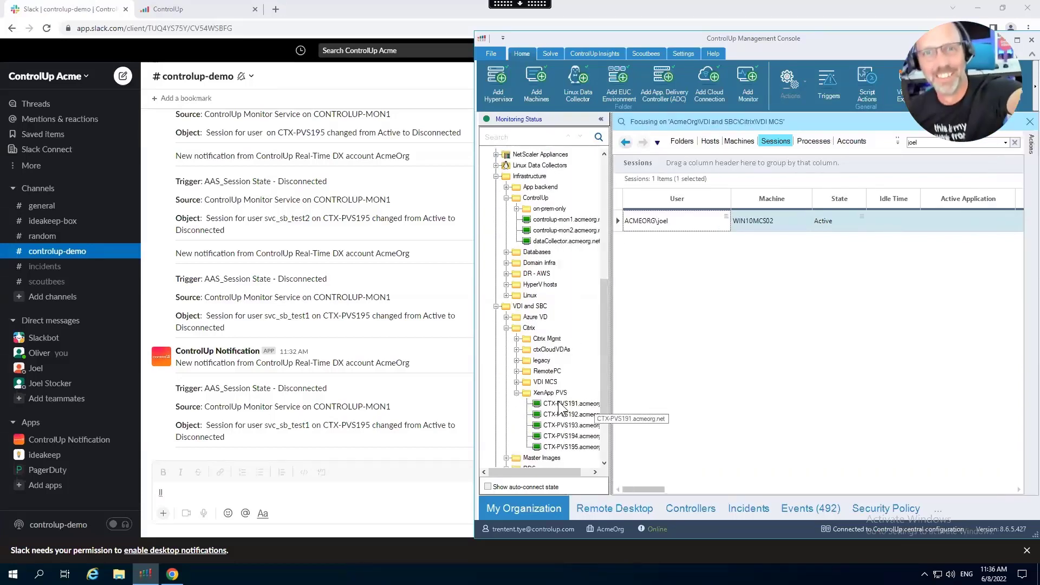
pyautogui.rightClick(558, 409)
pyautogui.click(599, 432)
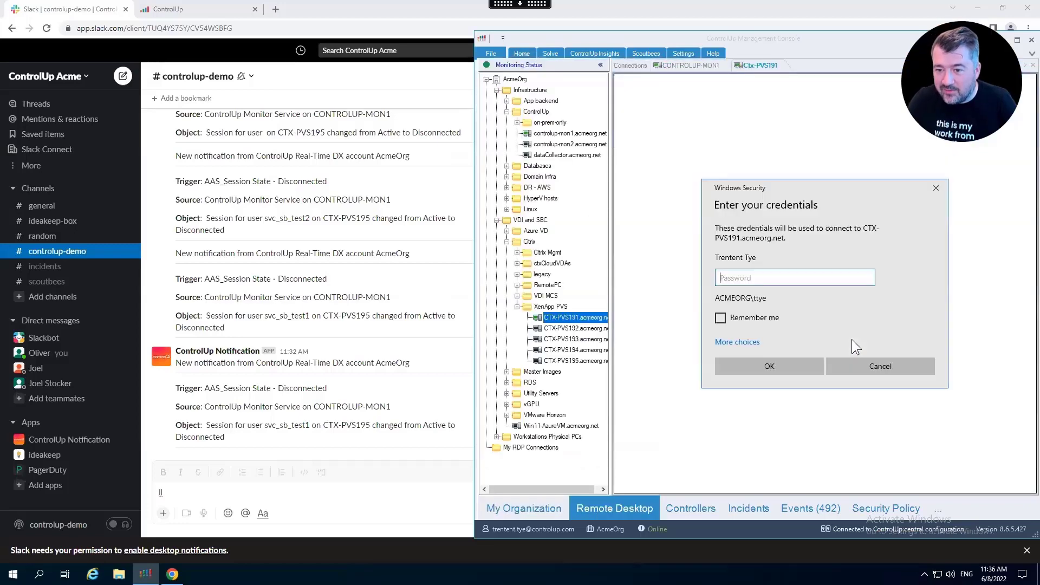
pyautogui.write('************')
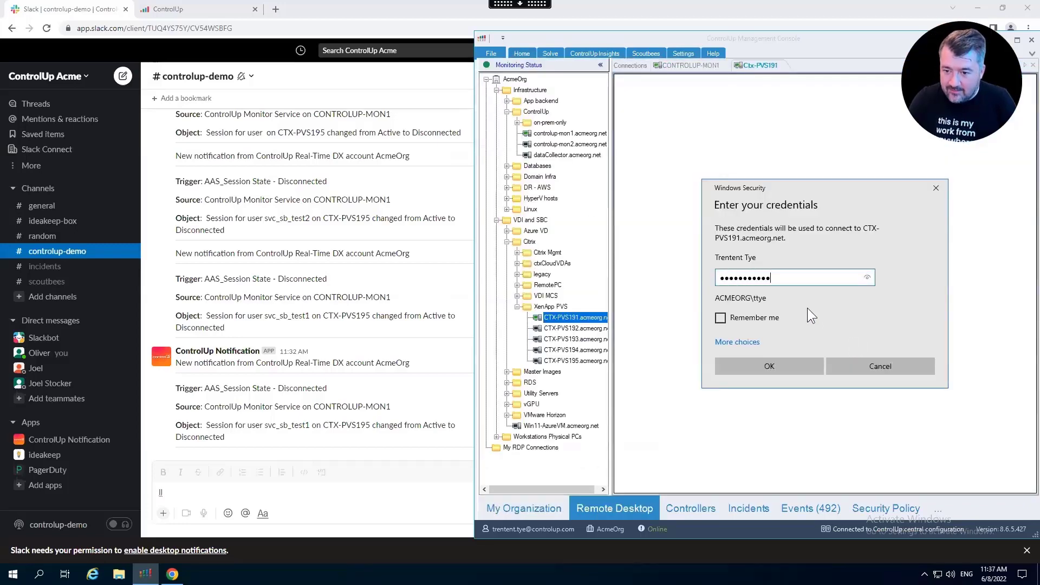
pyautogui.press('Return')
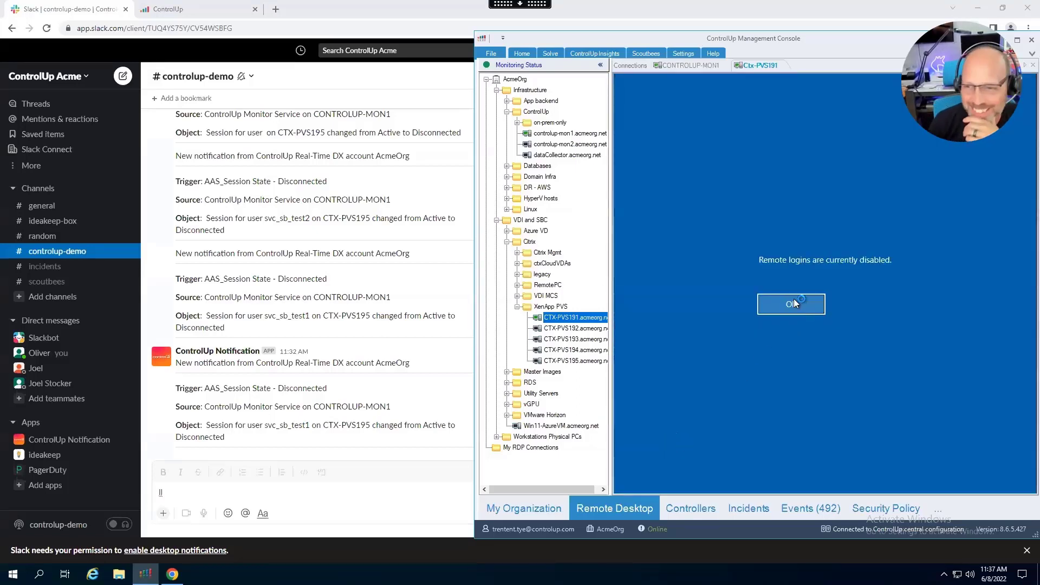
# - Connect to CTX-PVS192 over Remote Desktop, entering the account password
pyautogui.rightClick(563, 328)
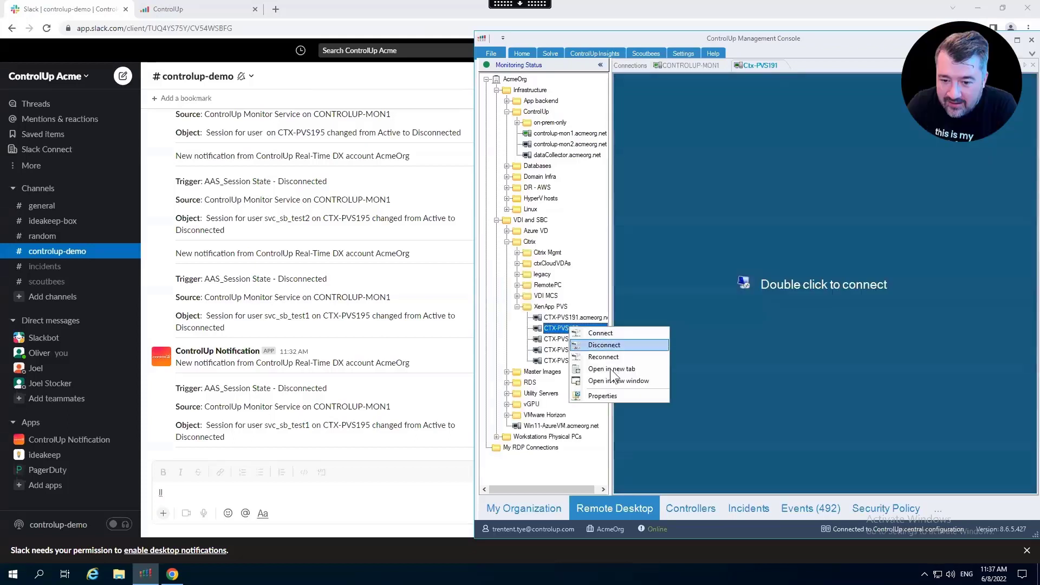
pyautogui.click(601, 332)
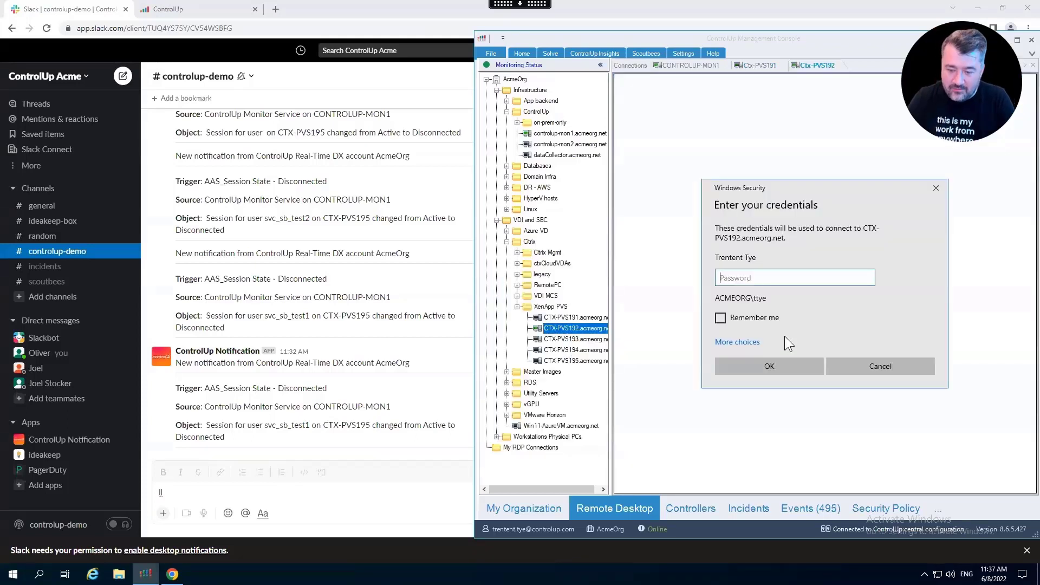
pyautogui.write('••••••••••')
pyautogui.press('Return')
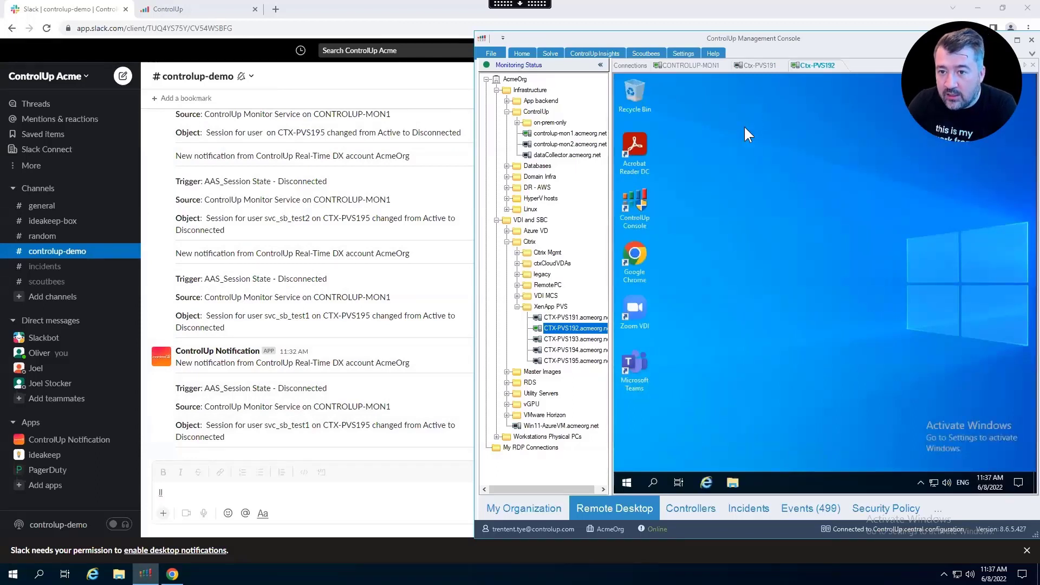
# - Return to My Organization, focus on the XenApp PVS folder, and filter its sessions by the signed-in administrator's username
pyautogui.click(515, 502)
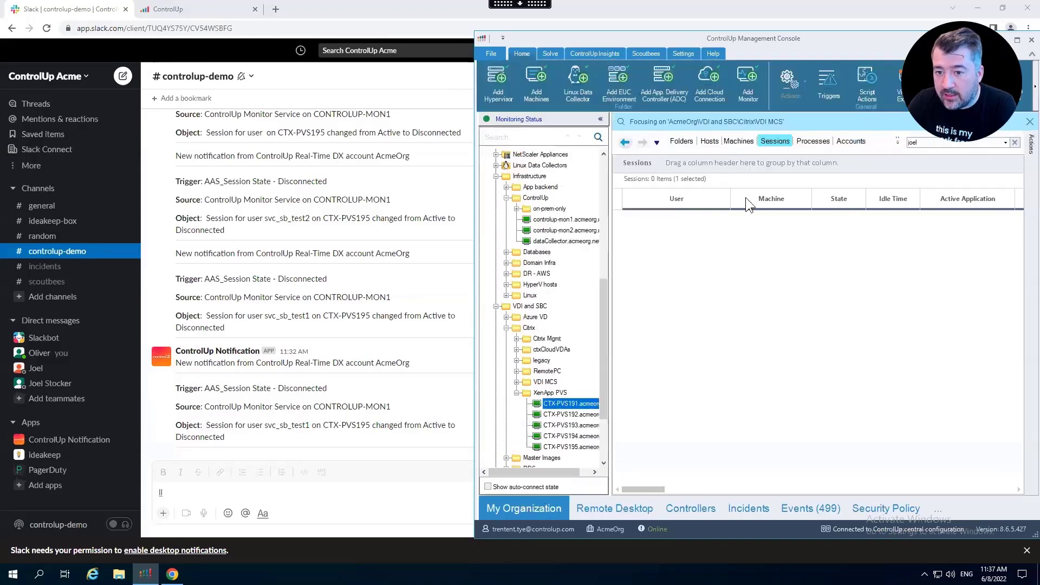
pyautogui.rightClick(547, 392)
pyautogui.click(806, 166)
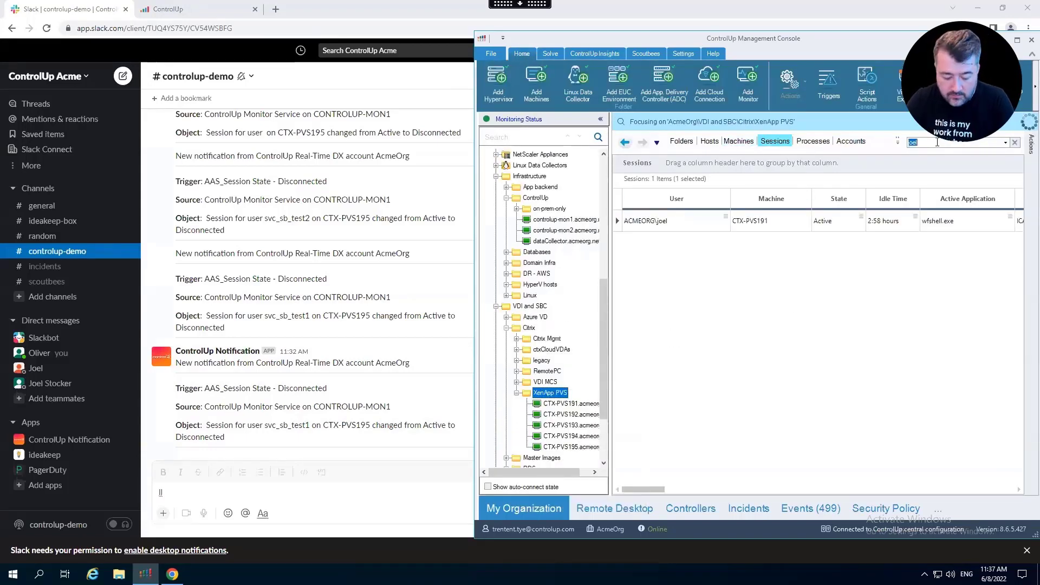
pyautogui.write('ttye')
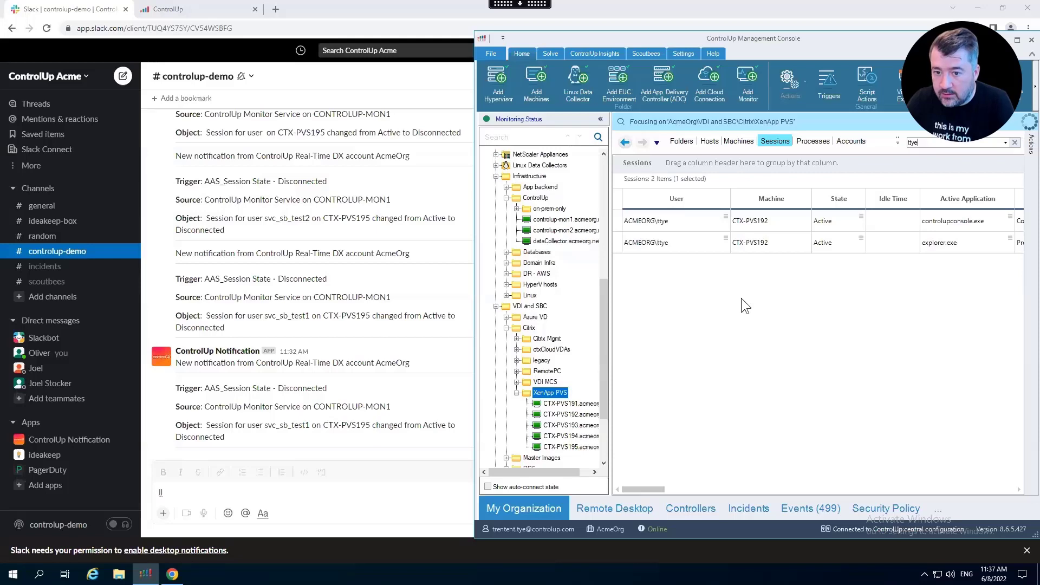
# - Disconnect the filtered user's explorer.exe session on CTX-PVS192 through Remote Desktop Services
pyautogui.click(664, 247)
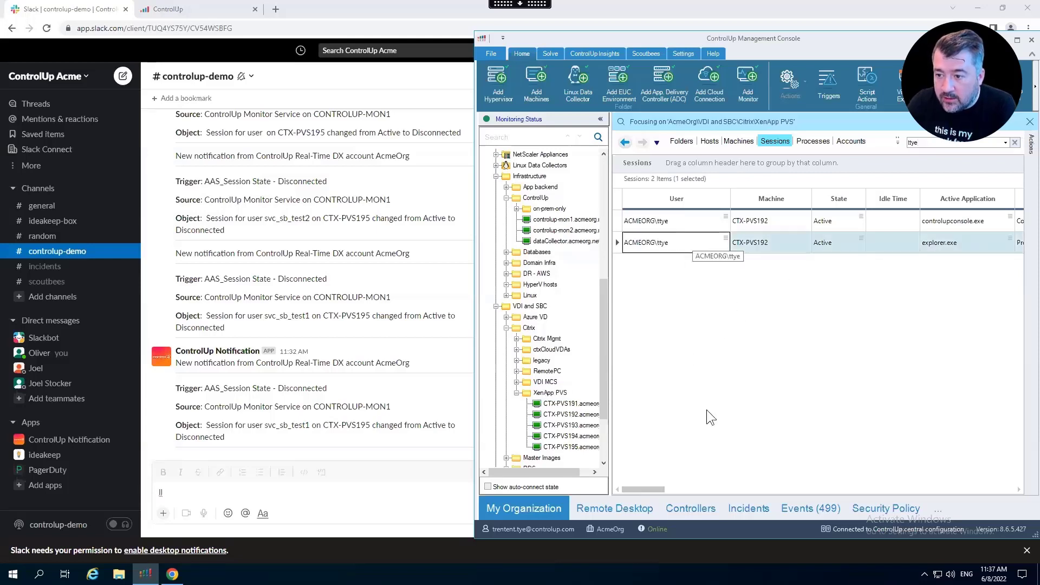
pyautogui.rightClick(663, 244)
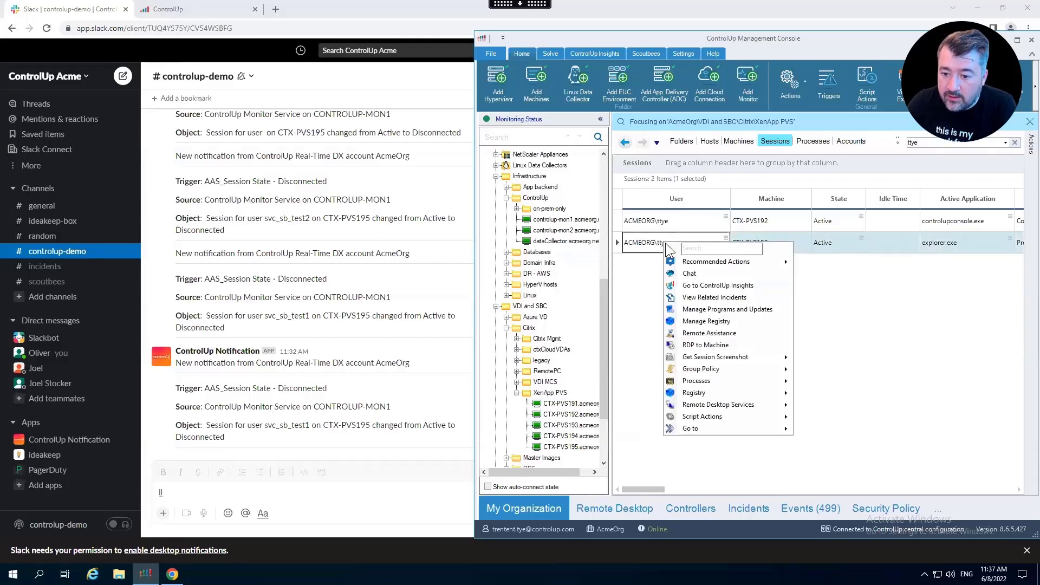
pyautogui.moveTo(747, 405)
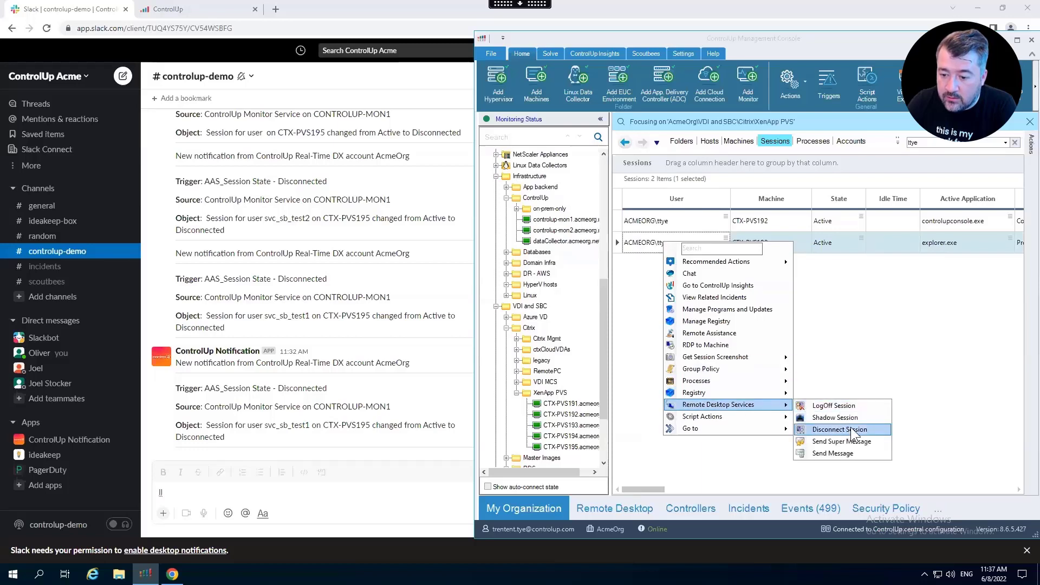
pyautogui.click(865, 428)
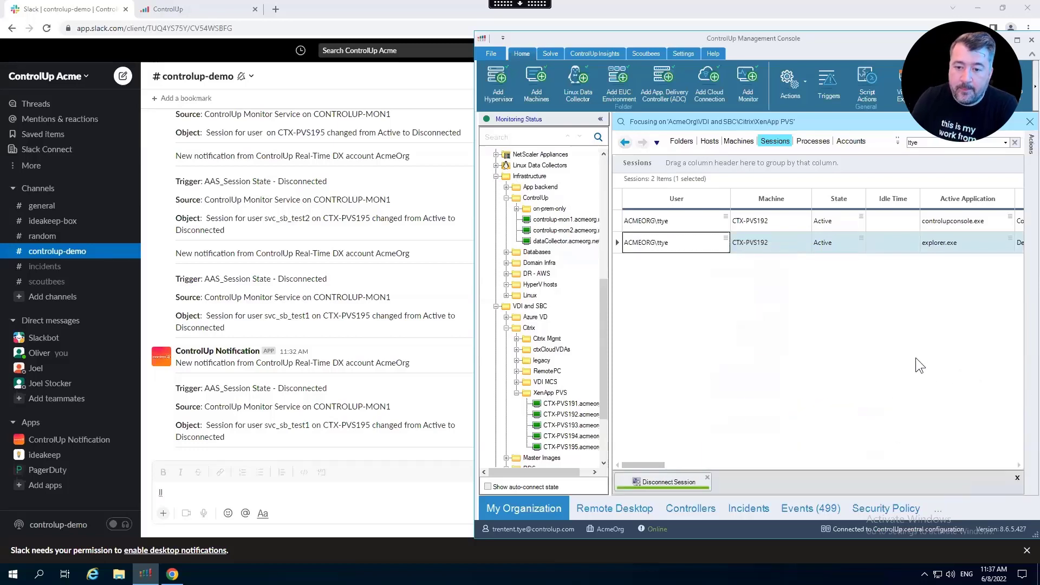
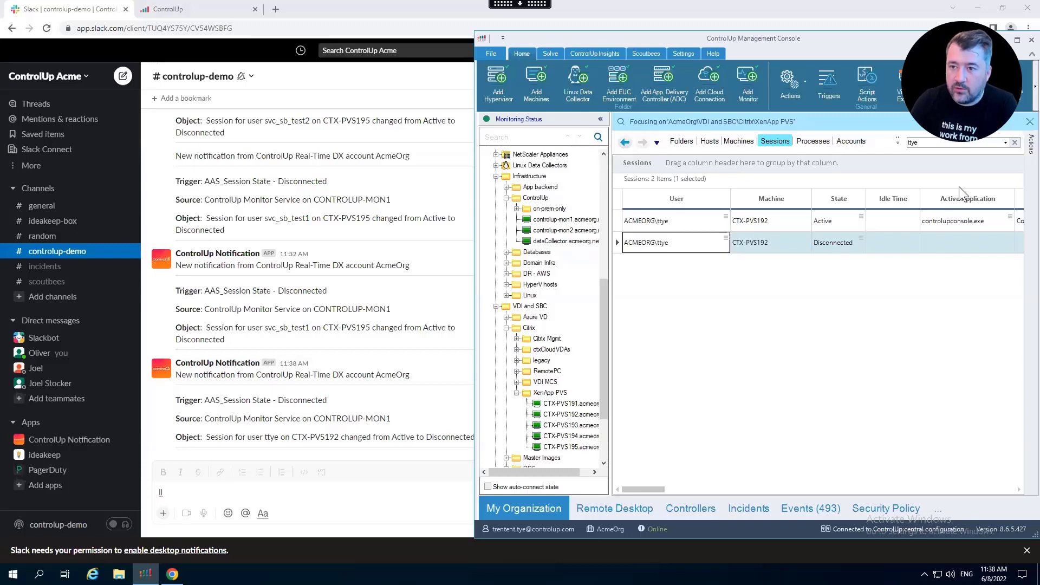
# - Maximize the ControlUp console and bring up the draft script-actions in Scripts Management
pyautogui.click(1018, 46)
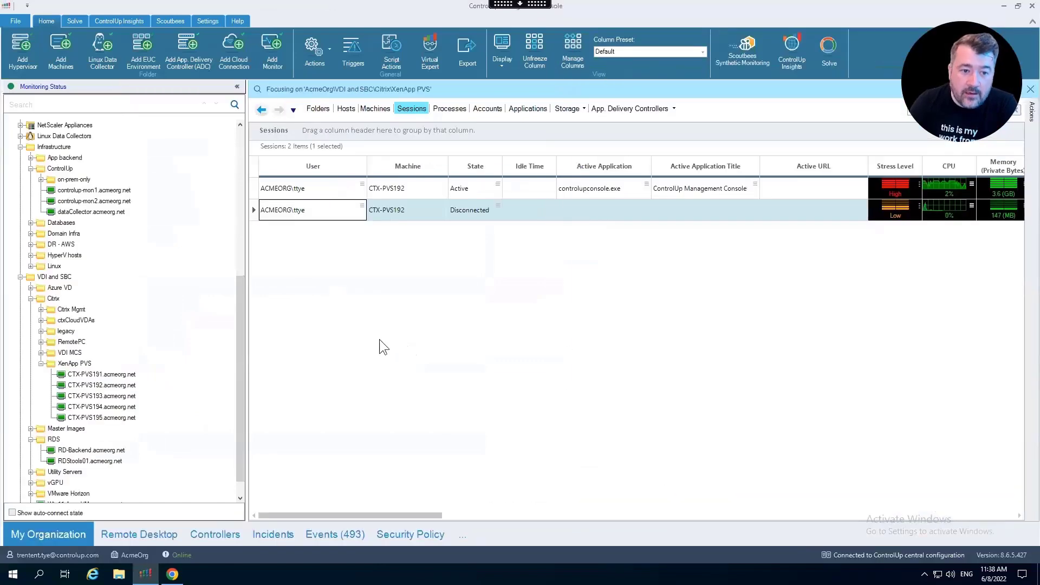
pyautogui.click(392, 54)
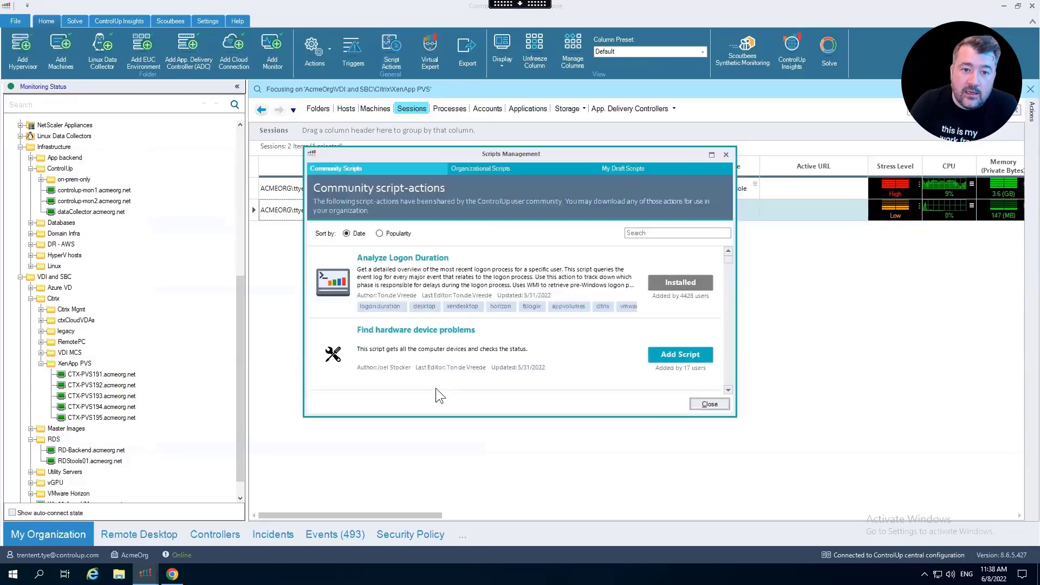
pyautogui.click(526, 168)
pyautogui.click(644, 168)
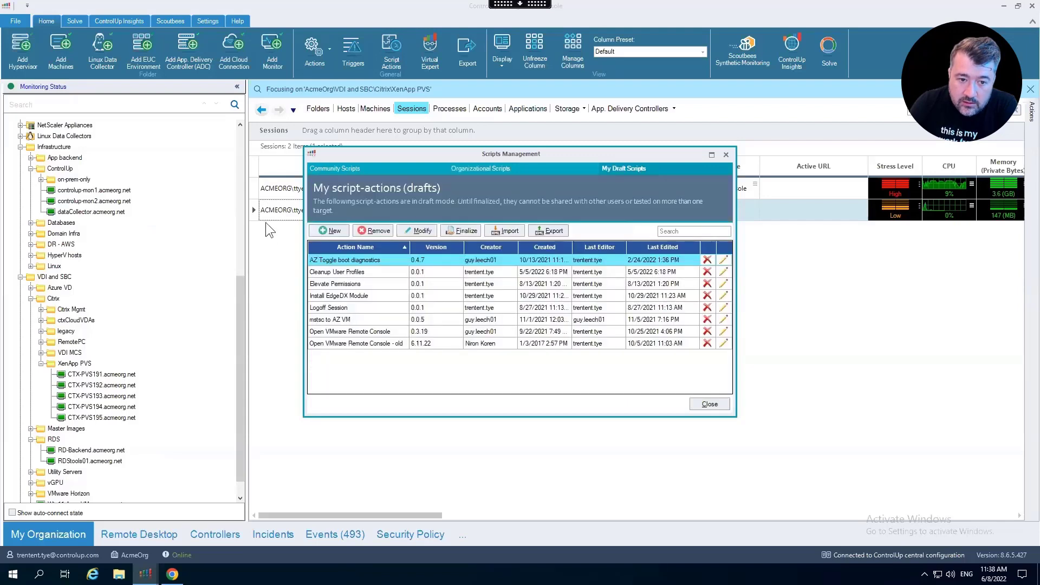
# - Start a new draft script-action named "kjhadsfkjasdhf", keeping Machine as its assignment and Target Machine as its execution context
pyautogui.click(332, 230)
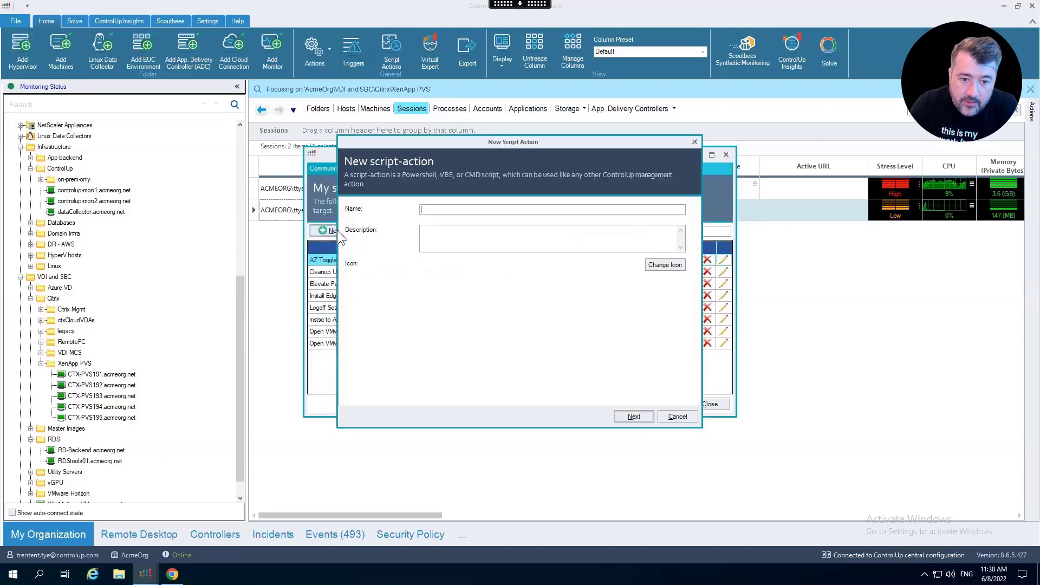
pyautogui.write('kjhadsfkjasdhf')
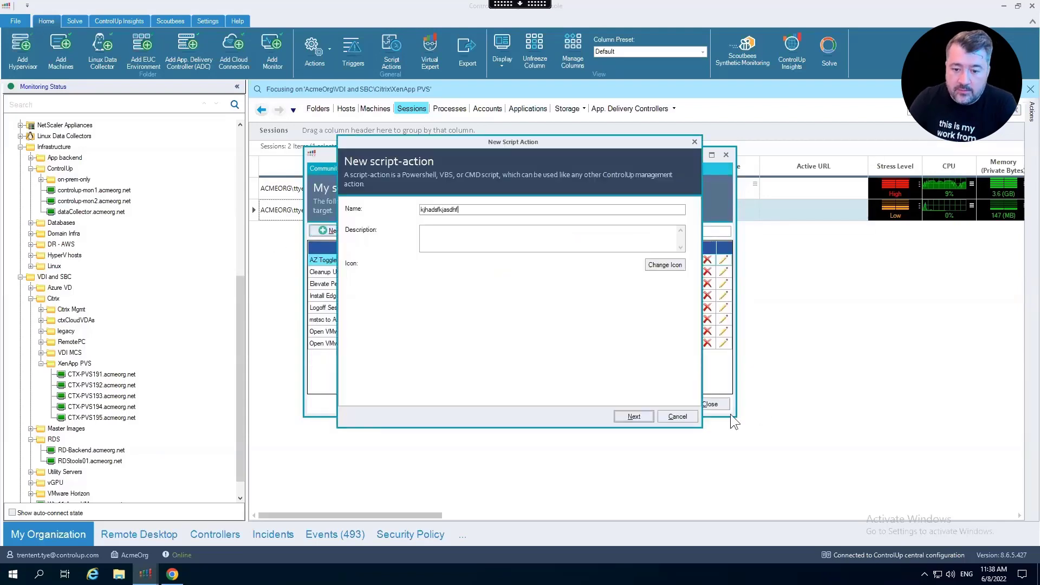
pyautogui.click(648, 418)
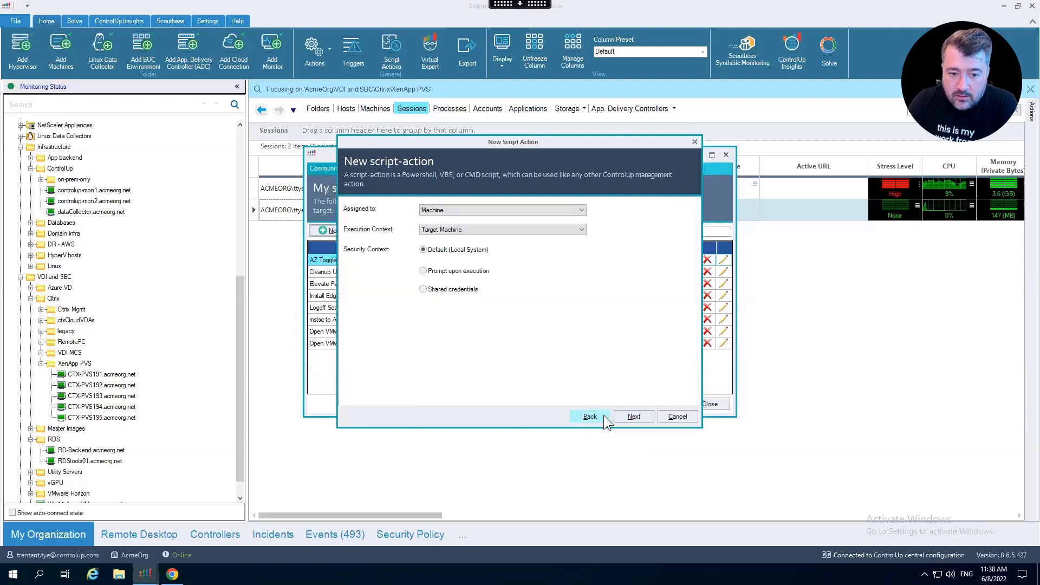
pyautogui.click(633, 415)
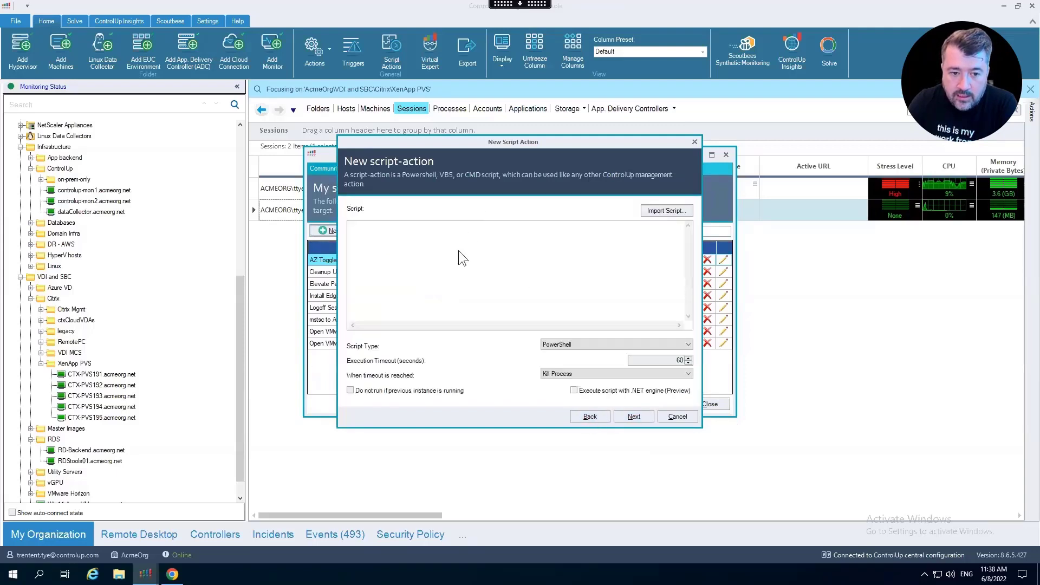
# - Enter "kajsdhfkjasdd" as the PowerShell script, enable execution with the .NET engine (Preview), and proceed to the arguments page
pyautogui.write('kajsdhfkjasd')
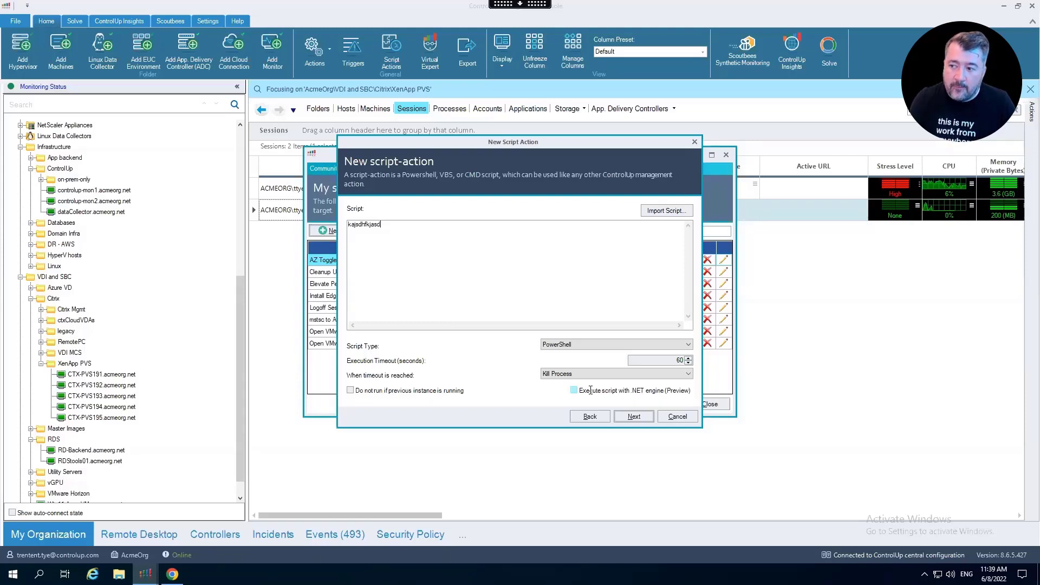
pyautogui.write('d')
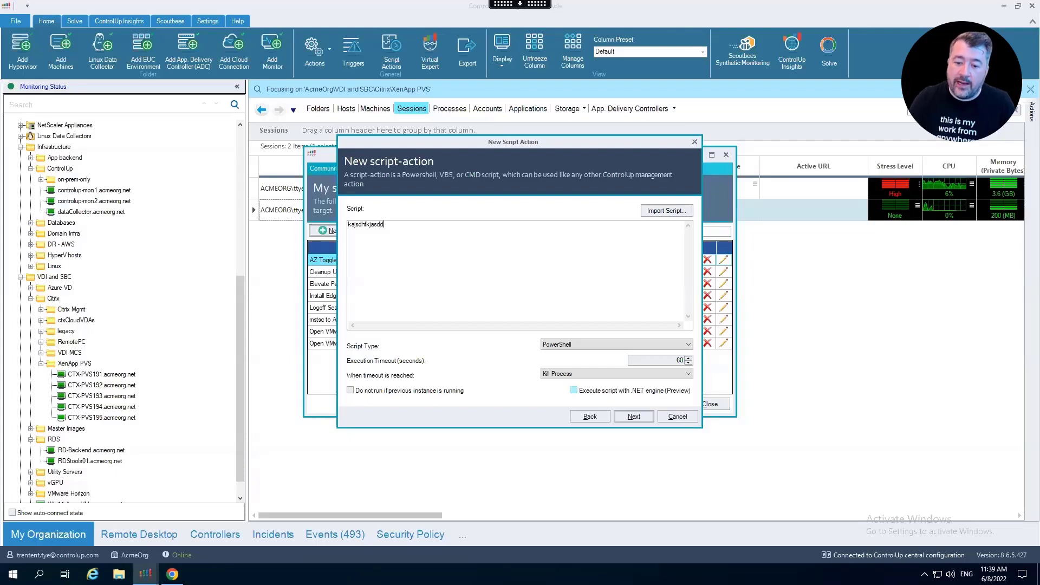
pyautogui.click(625, 390)
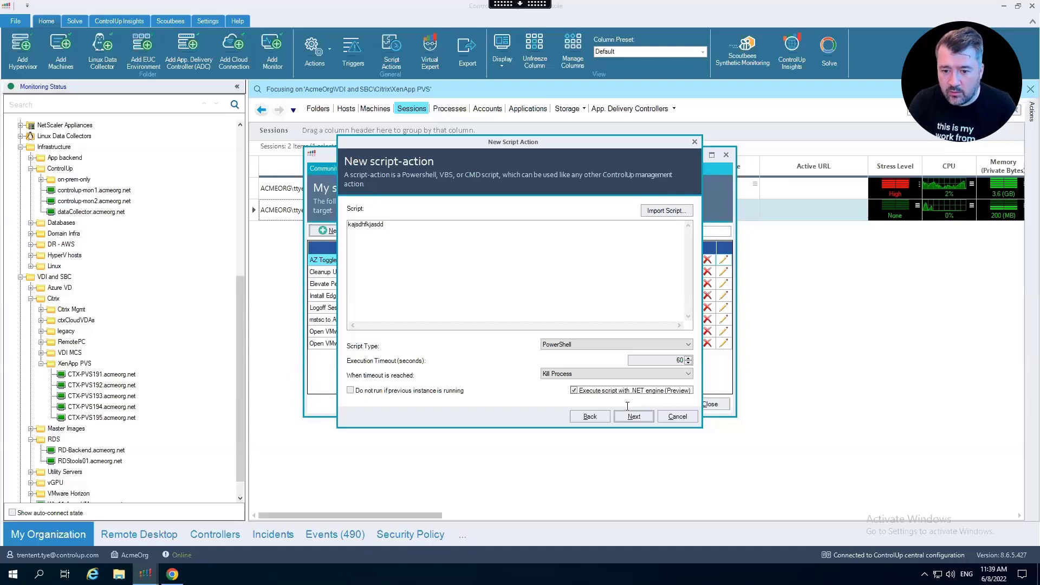
pyautogui.click(574, 390)
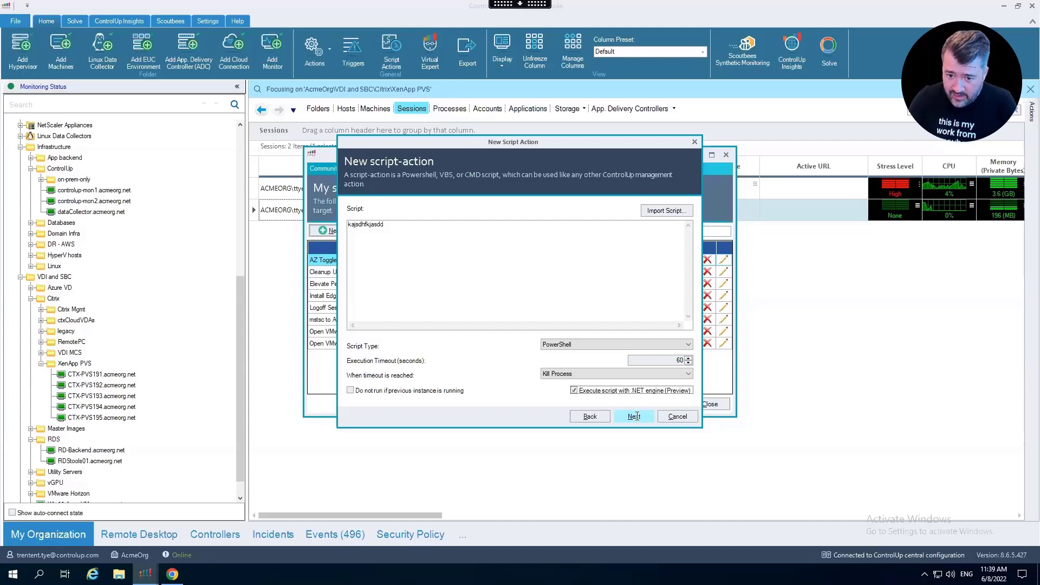
pyautogui.click(634, 416)
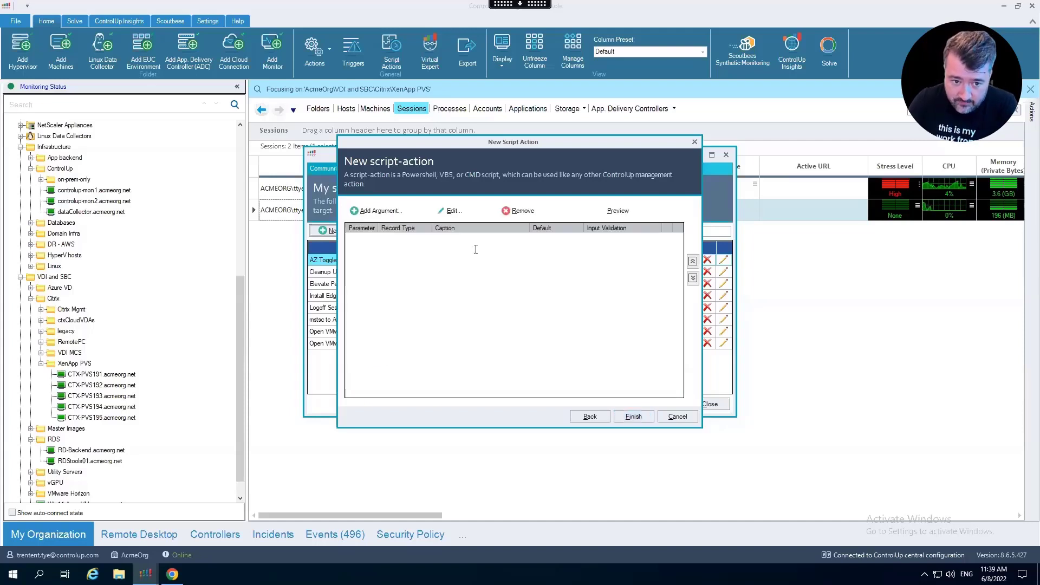
# - Open the definition of a new script argument, then cancel both it and the new script-action
pyautogui.click(397, 211)
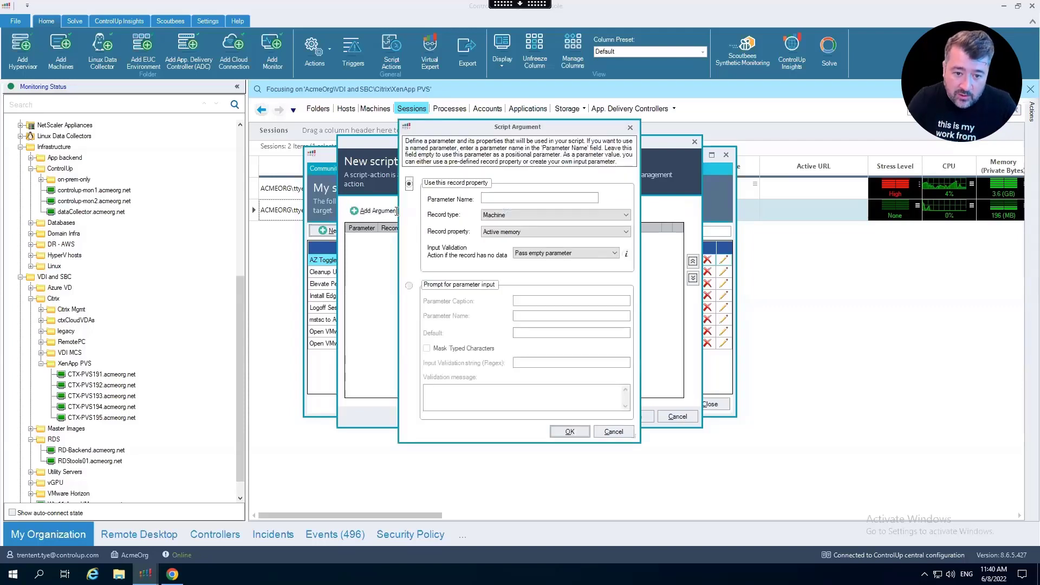
pyautogui.click(510, 198)
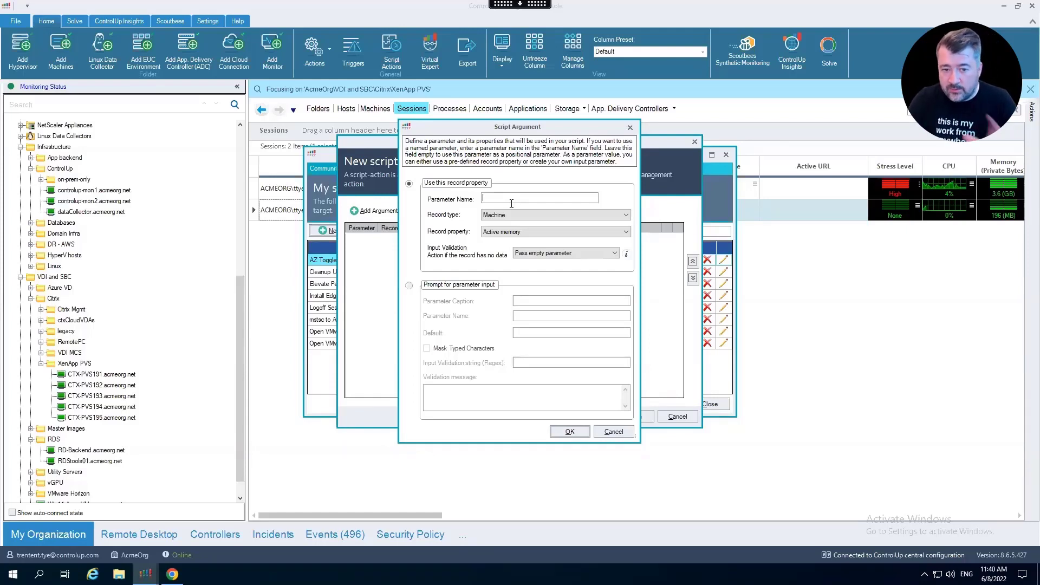
pyautogui.click(614, 431)
pyautogui.click(678, 417)
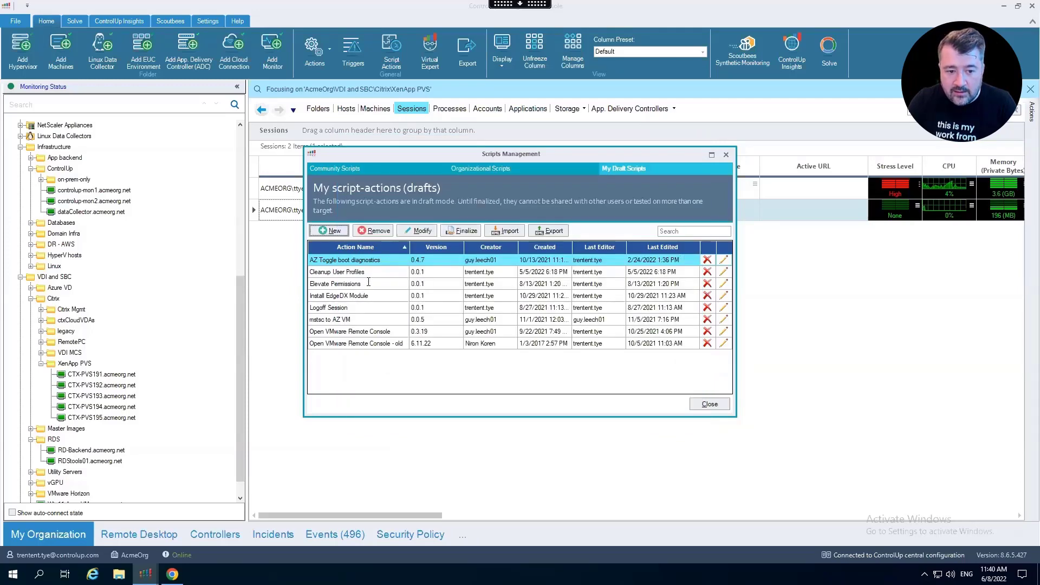
# - Search the organizational script-actions for "analyze" and examine the arguments of Analyze Logon Duration
pyautogui.click(515, 168)
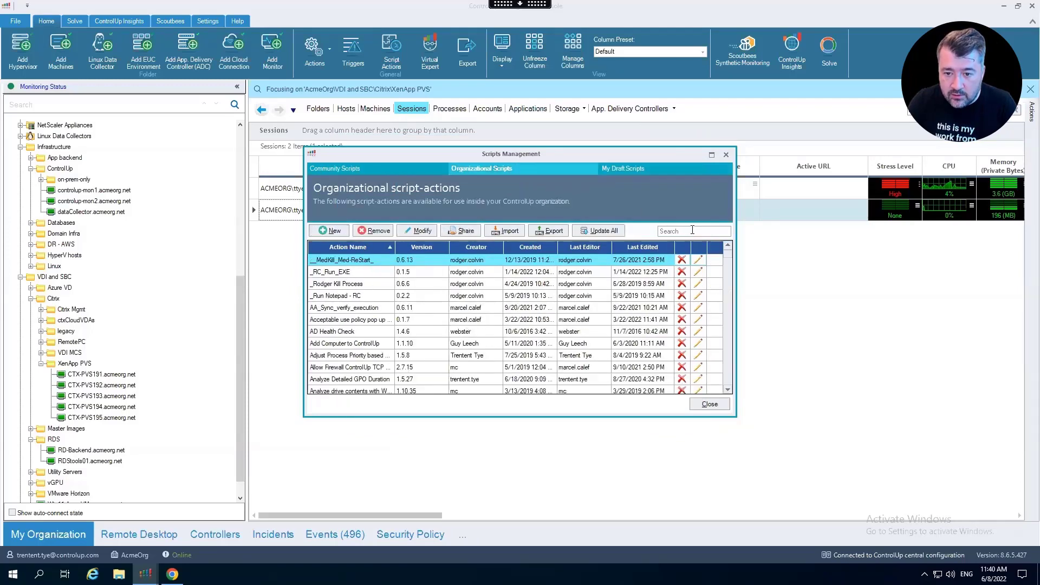
pyautogui.click(688, 231)
pyautogui.write('analy')
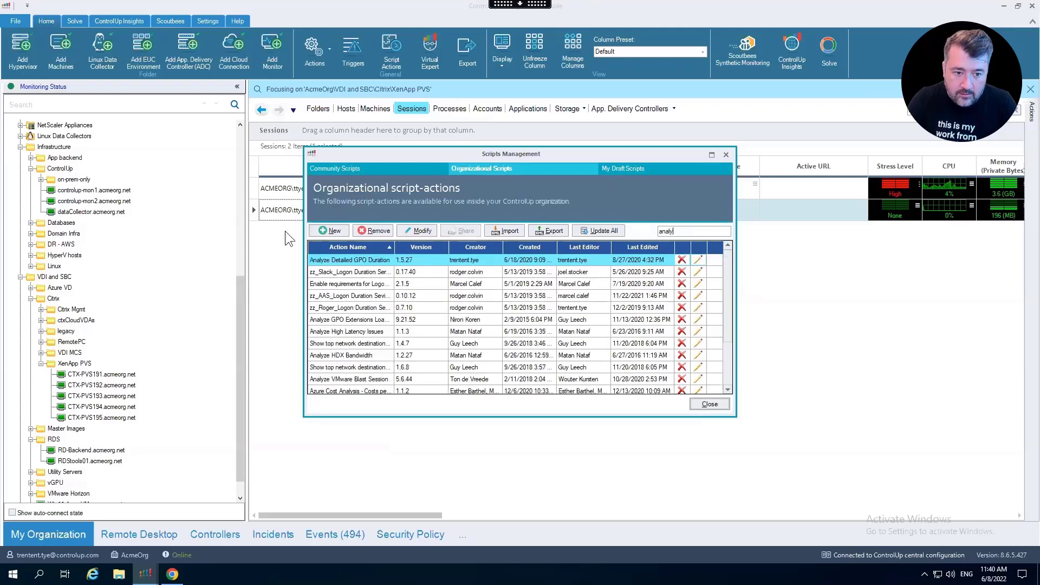
pyautogui.write('ze')
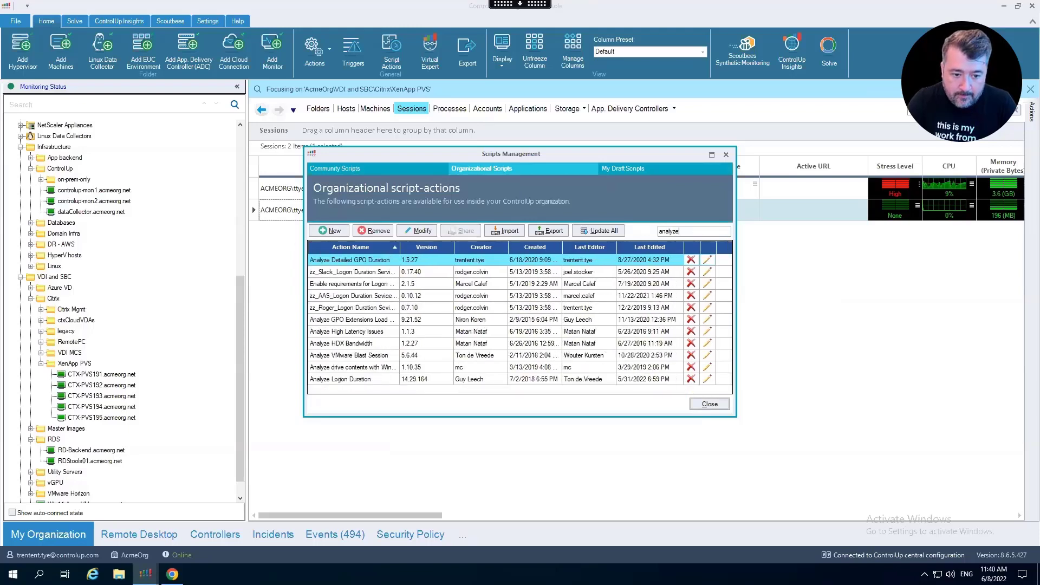
pyautogui.click(360, 379)
pyautogui.click(421, 231)
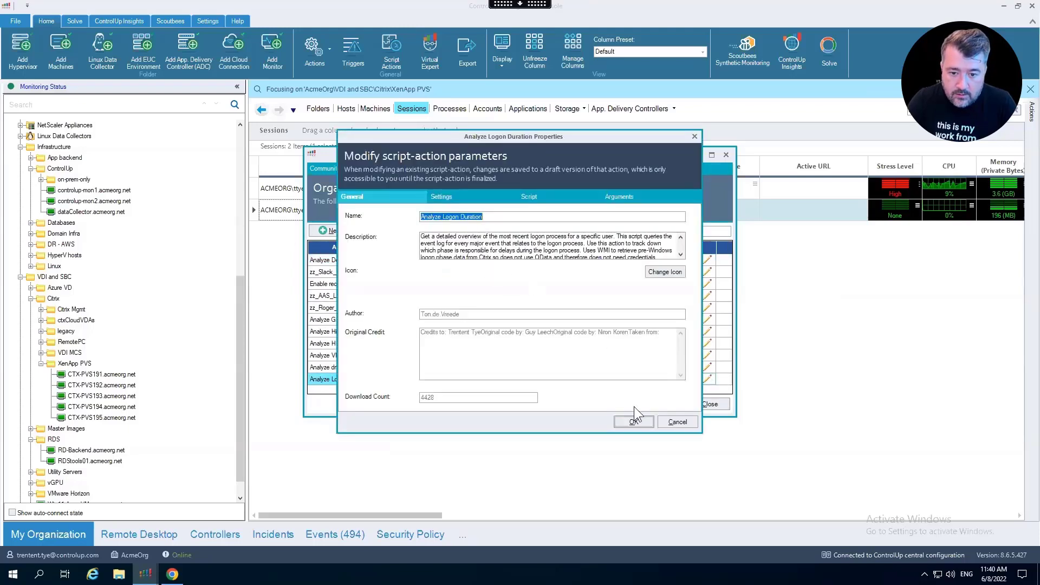
pyautogui.click(631, 197)
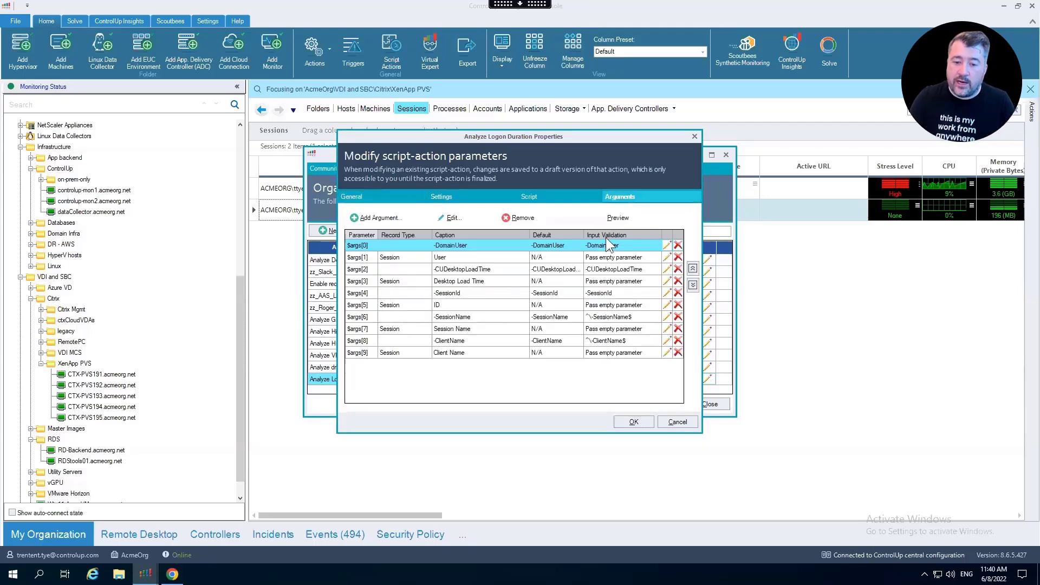
# - Examine the Analyze Logon Duration arguments, including the -DomainUser definition and the paired Session record properties, leaving them unmodified
pyautogui.doubleClick(432, 249)
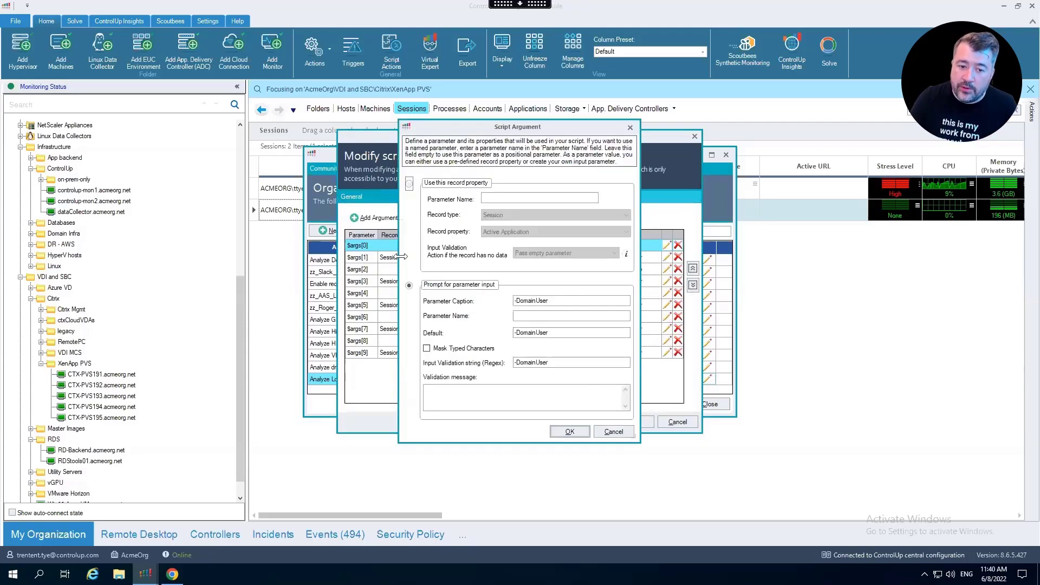
pyautogui.click(626, 431)
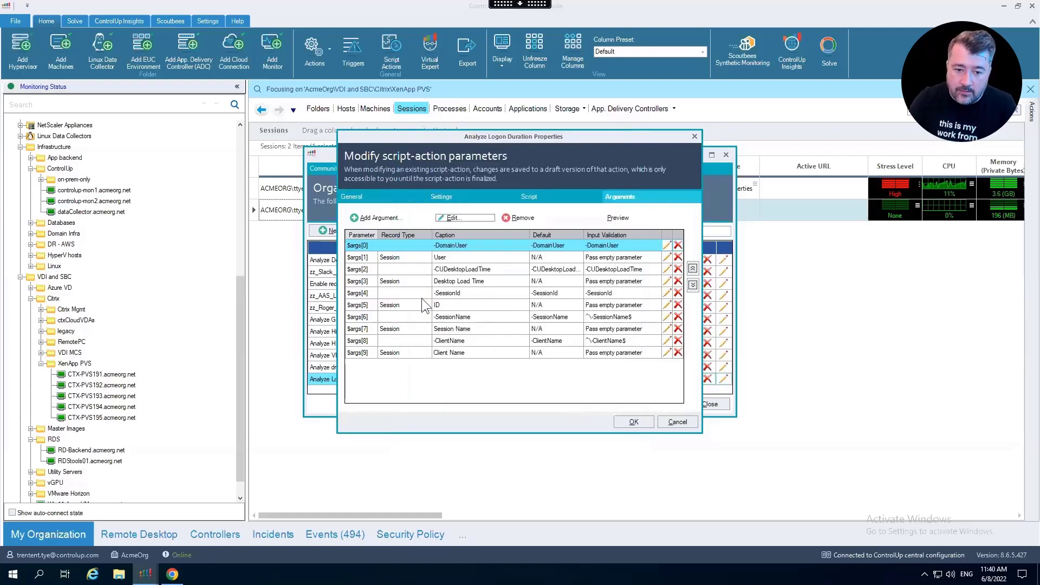
pyautogui.click(417, 258)
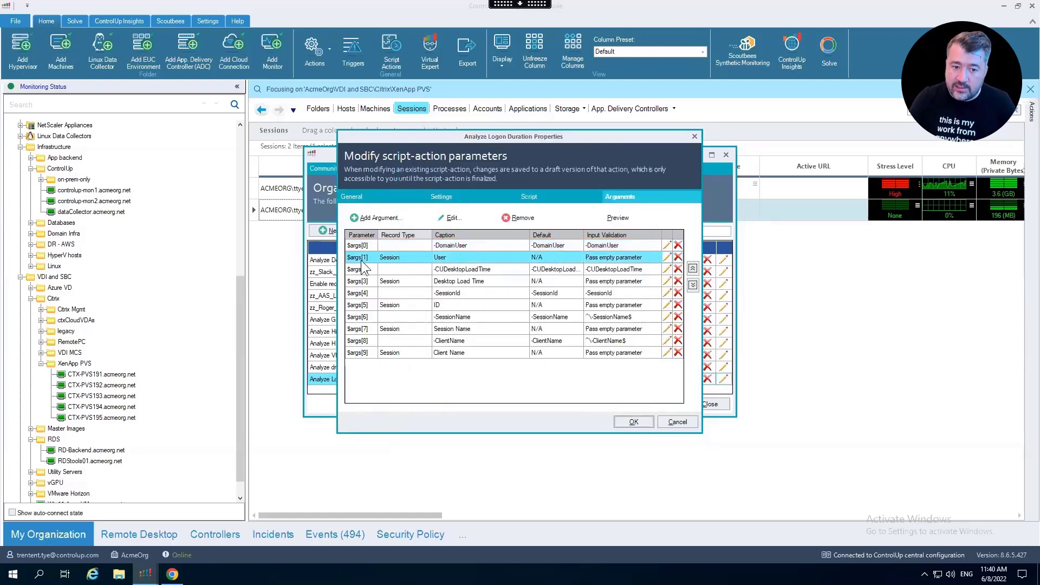
pyautogui.click(368, 282)
pyautogui.click(367, 305)
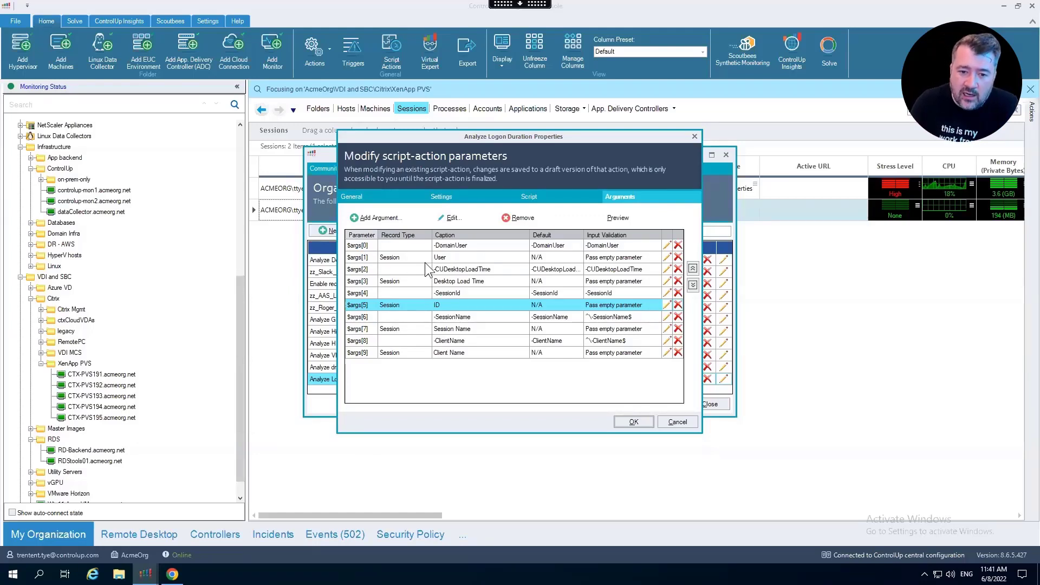
pyautogui.click(467, 246)
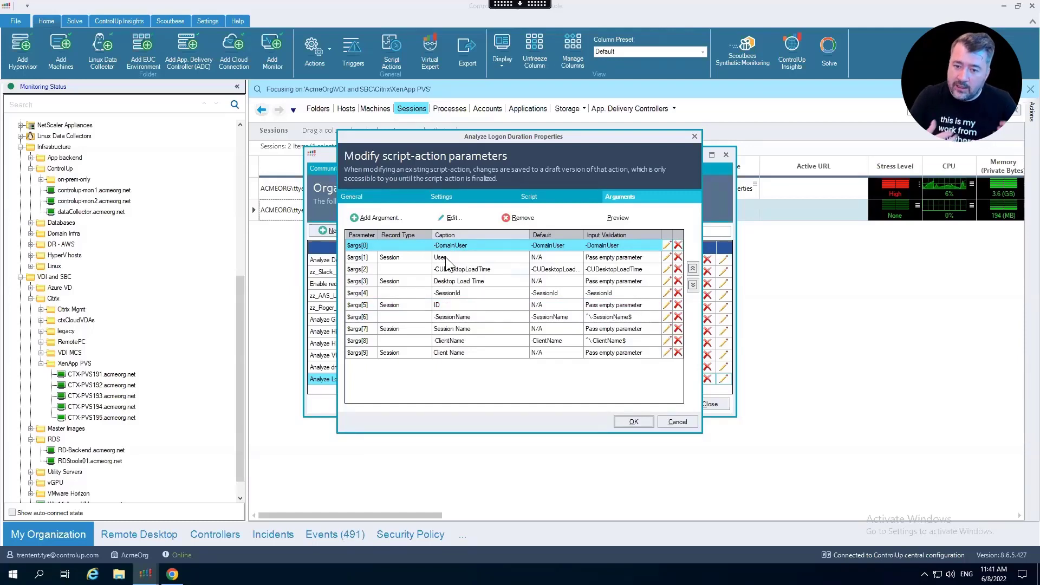
pyautogui.click(444, 257)
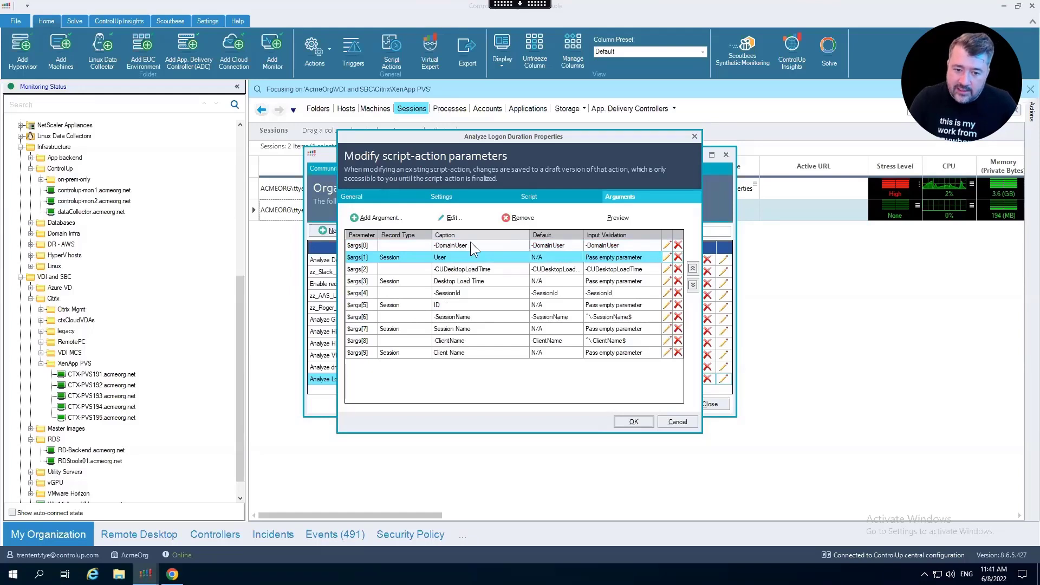
pyautogui.click(459, 270)
pyautogui.click(452, 282)
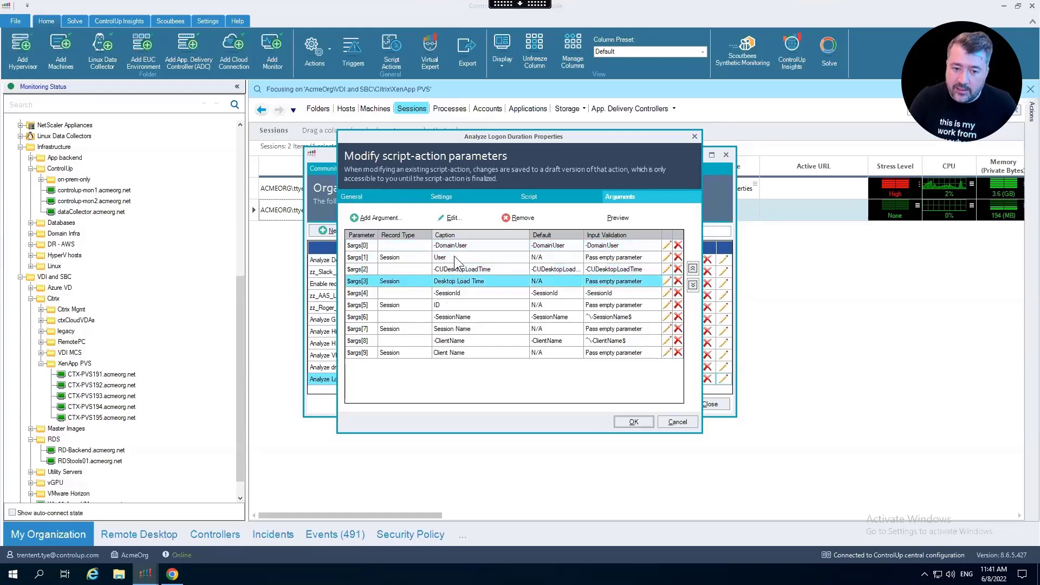
# - Try naming the session User argument's parameter "DomainUser", review the choices for records without data, and cancel the argument edit
pyautogui.click(454, 256)
pyautogui.click(453, 217)
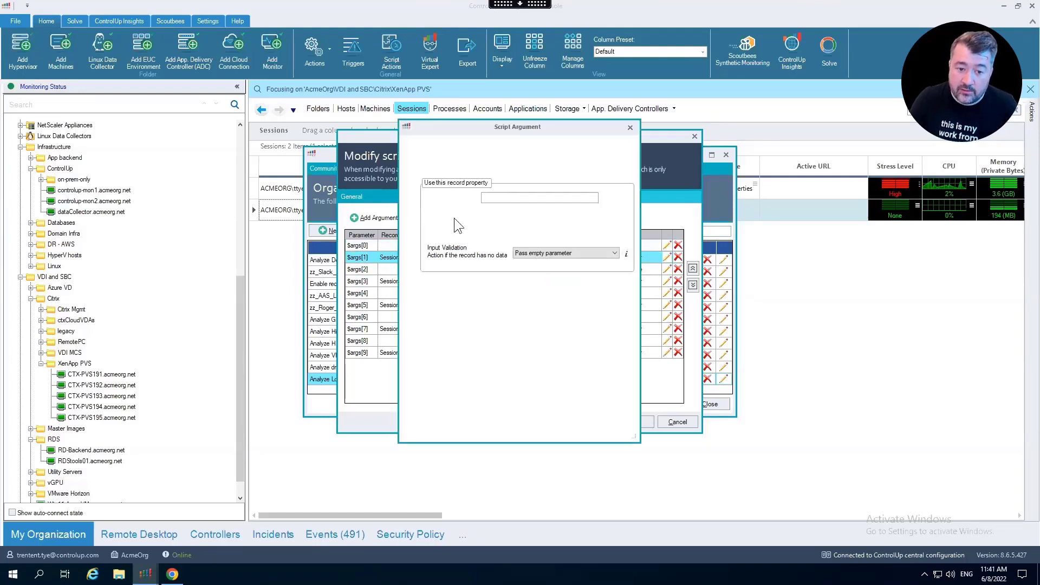
pyautogui.click(506, 196)
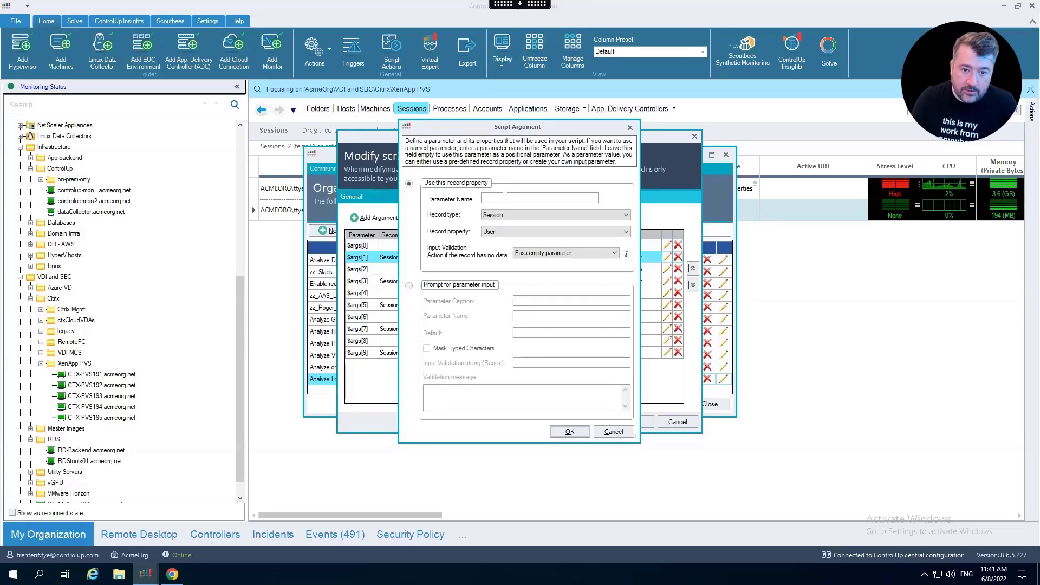
pyautogui.moveTo(515, 126); pyautogui.dragTo(704, 140)
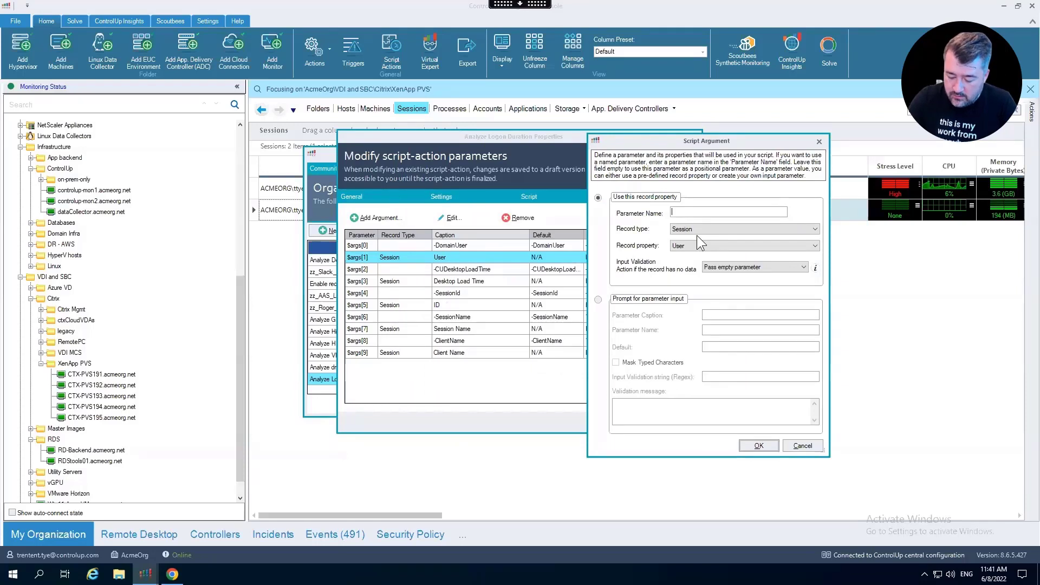
pyautogui.write('DomainUse')
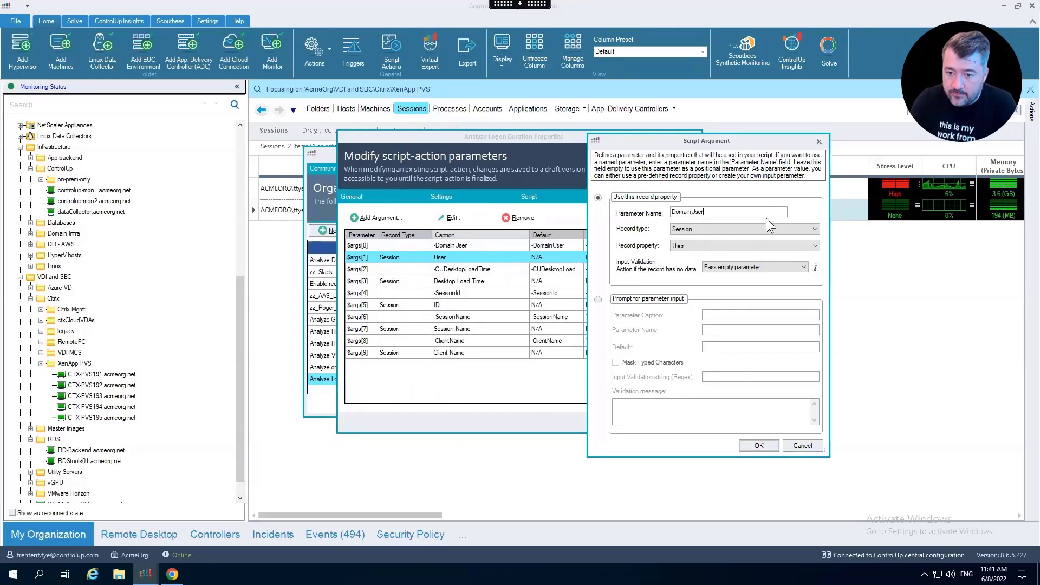
pyautogui.write('r')
pyautogui.click(765, 264)
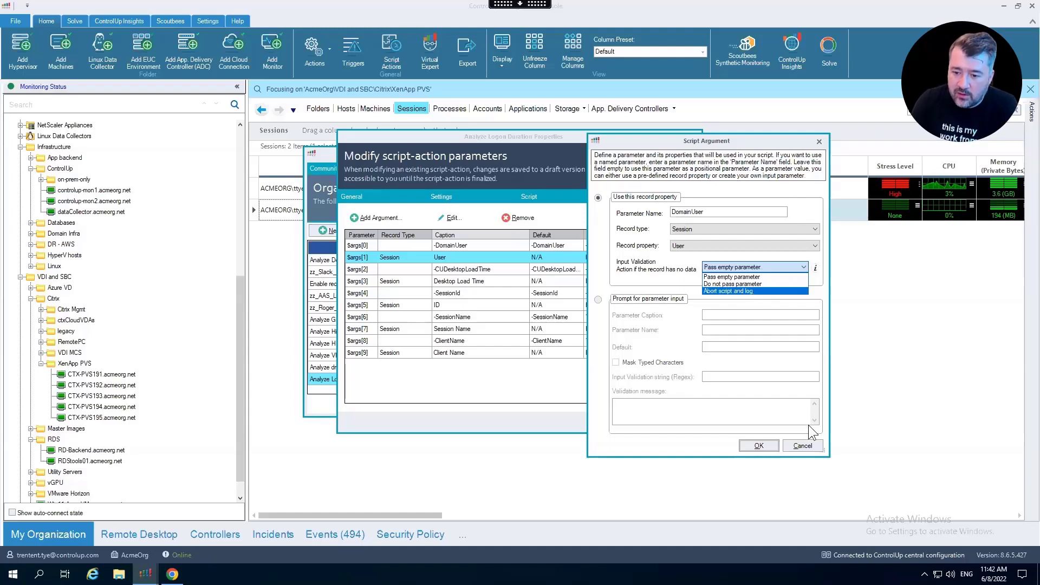
pyautogui.click(797, 441)
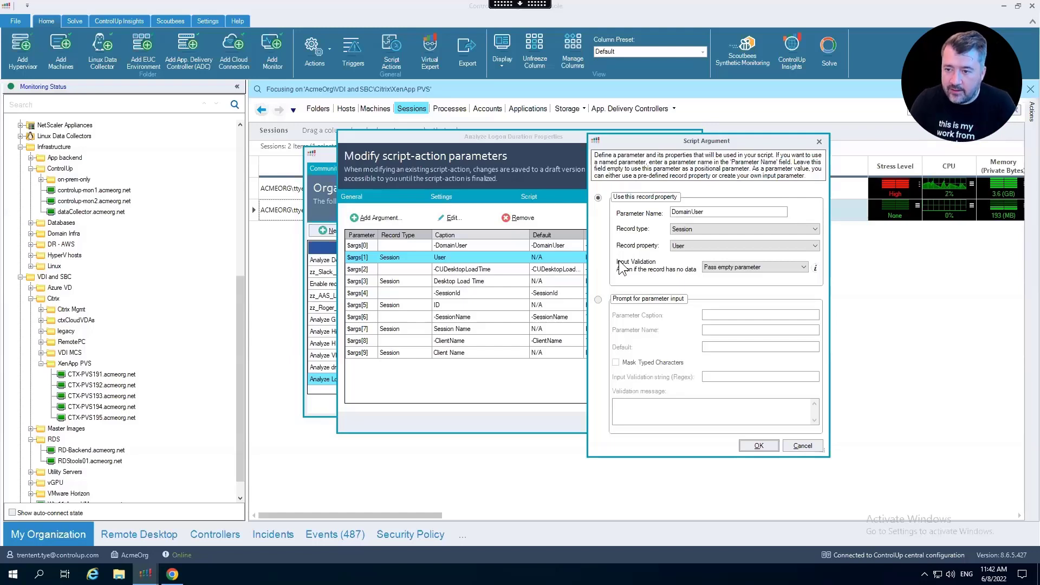
pyautogui.click(807, 444)
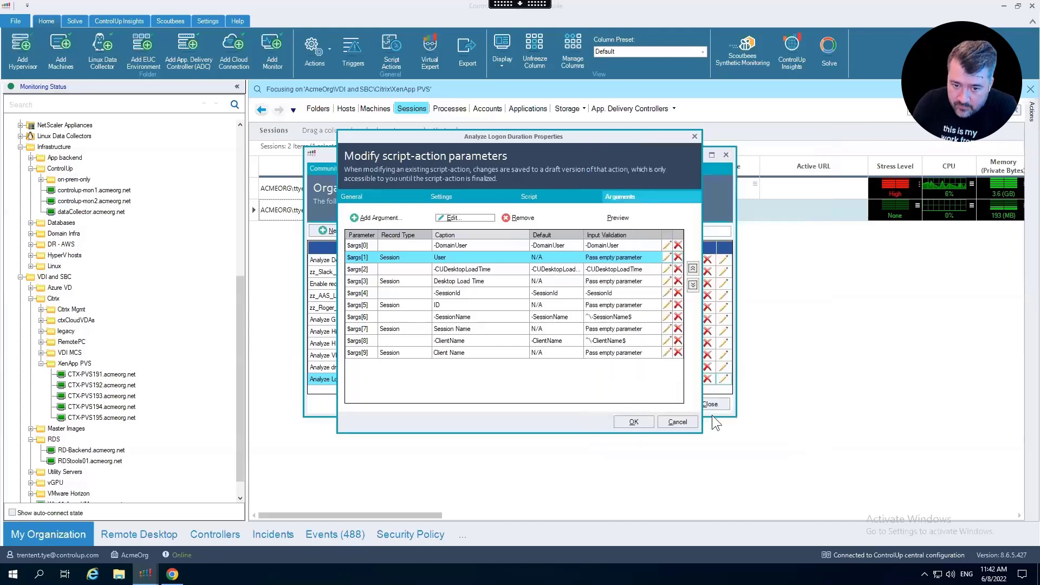
# - Cancel the Analyze Logon Duration modifications, decline deleting the script-action, and close script management
pyautogui.click(675, 421)
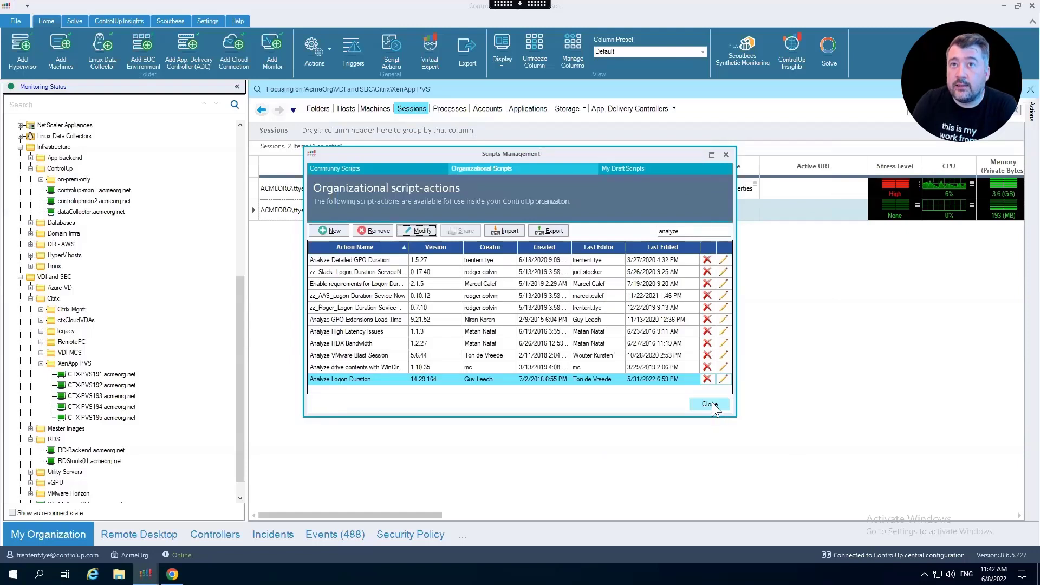
pyautogui.press('Delete')
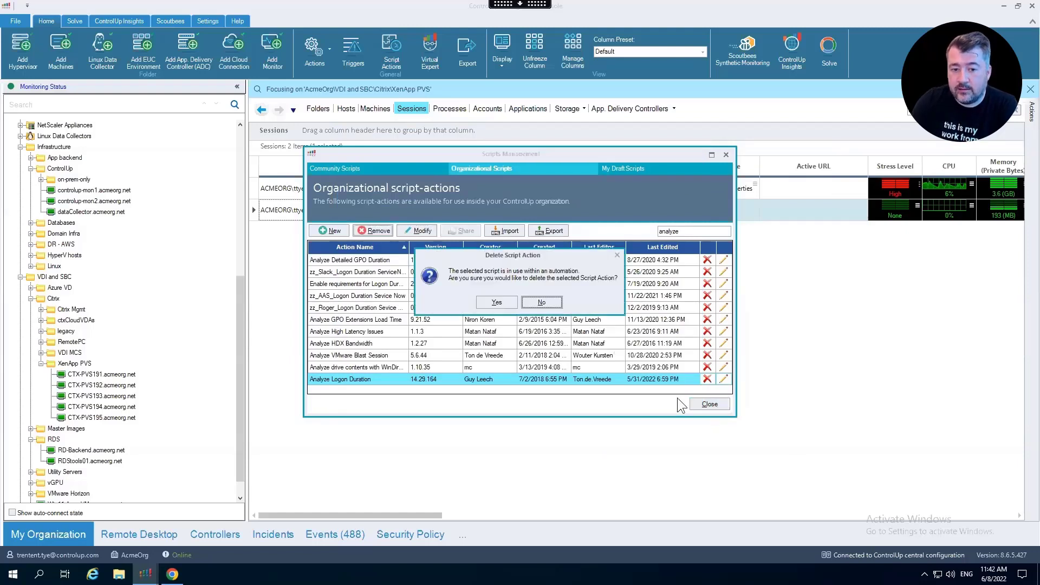
pyautogui.click(539, 296)
pyautogui.click(710, 404)
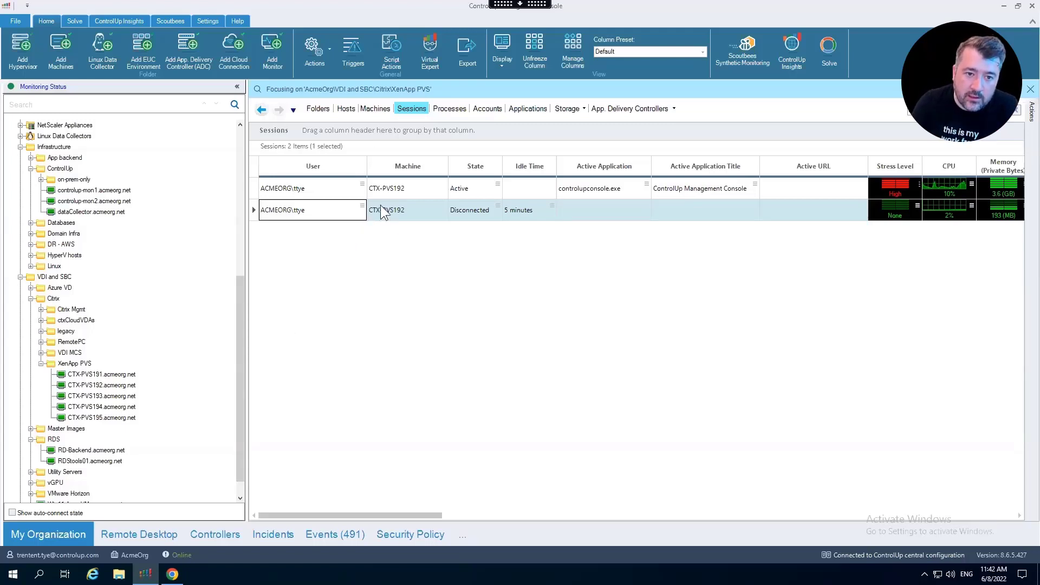
# - Switch to the CONTROLUP-MON1 remote desktop session, discard the wrongly pasted link, and clear the PowerShell console with cls
pyautogui.click(138, 530)
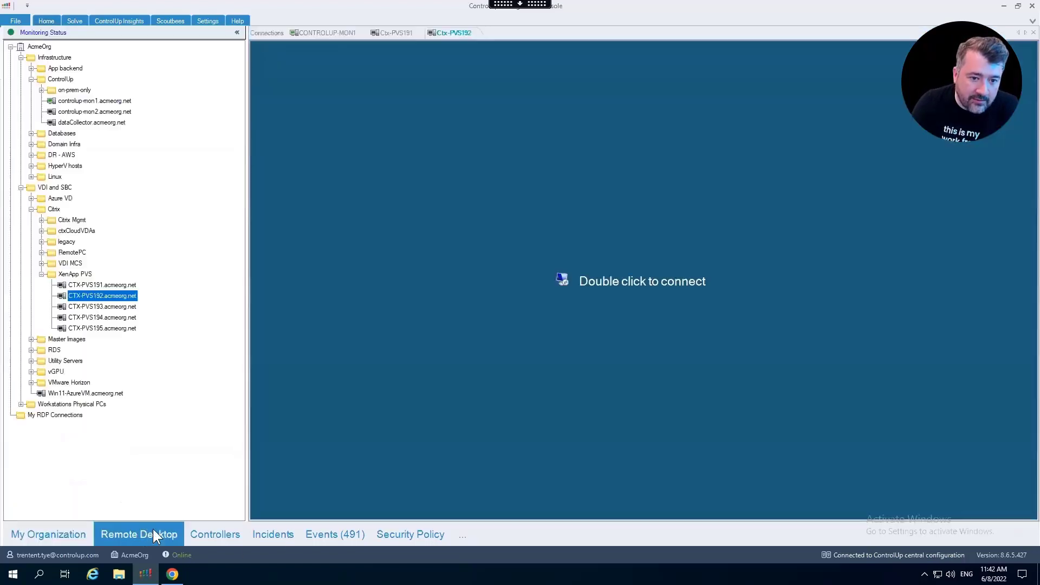
pyautogui.click(332, 32)
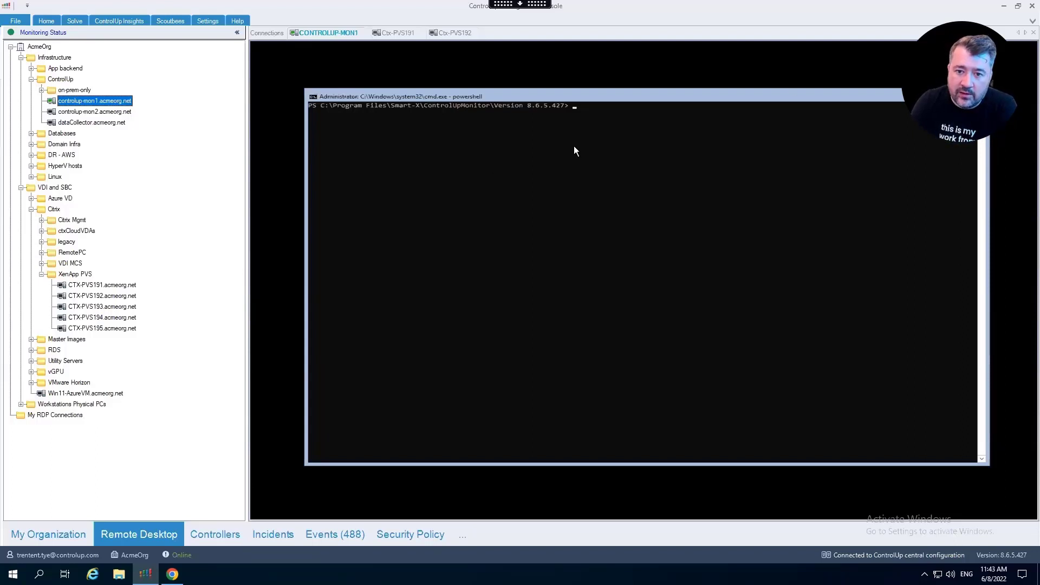
pyautogui.hotkey('ctrl', 'v')
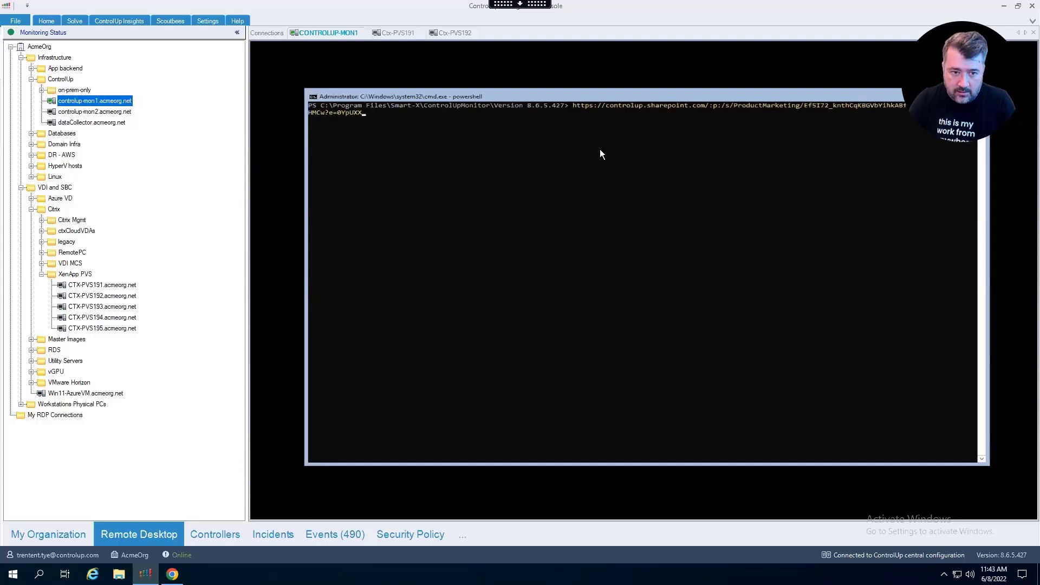
pyautogui.hotkey('ctrl', 'c')
pyautogui.hotkey('ctrl', 'c')
pyautogui.write('cls')
pyautogui.press('Return')
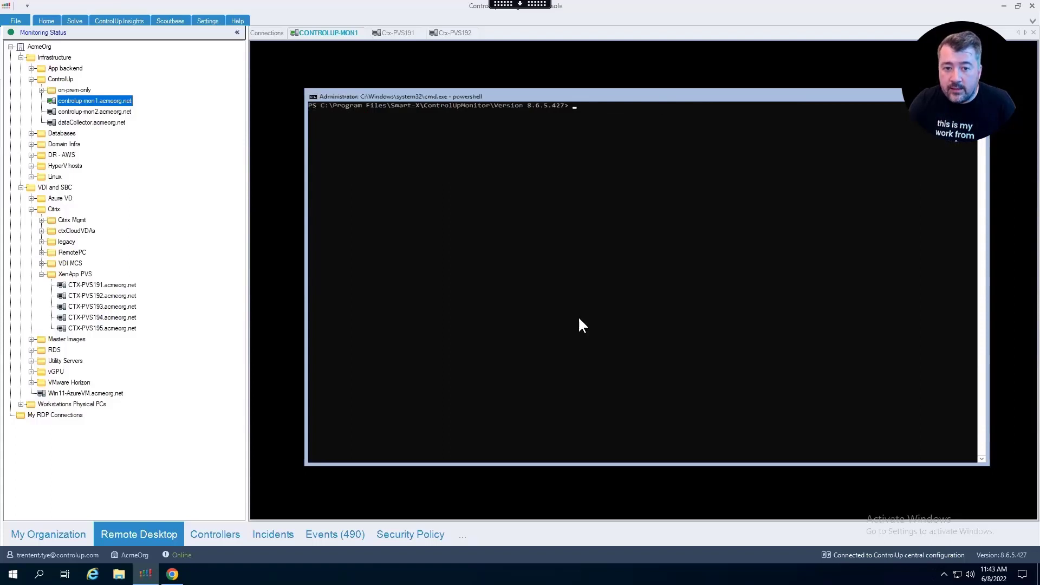
# - Run the pasted PowerShell query that lists the machine data's NoteProperty members, and examine the property names
pyautogui.rightClick(600, 220)
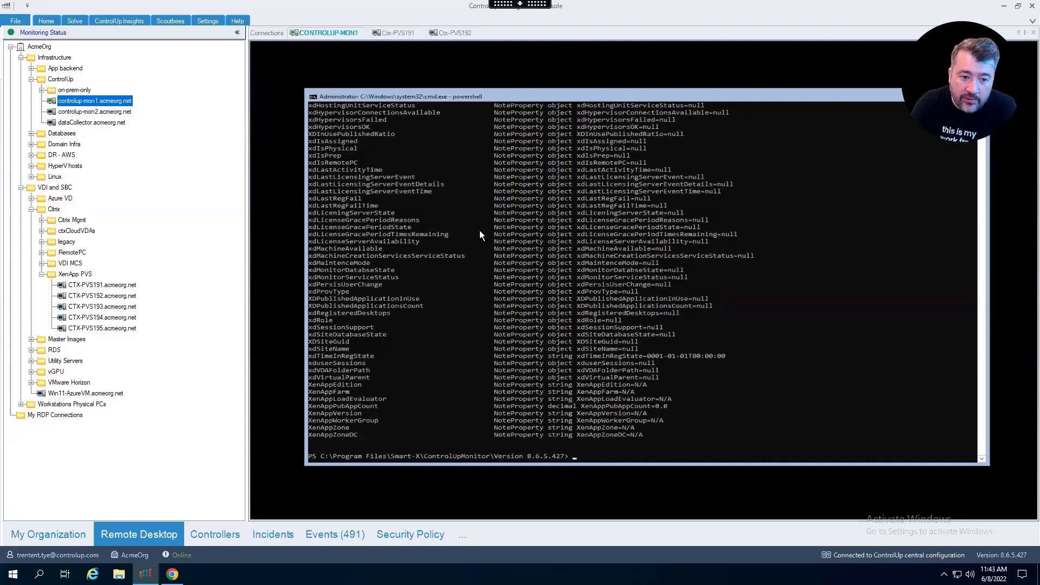
pyautogui.scroll(7, 479, 230)
pyautogui.scroll(1, 453, 246)
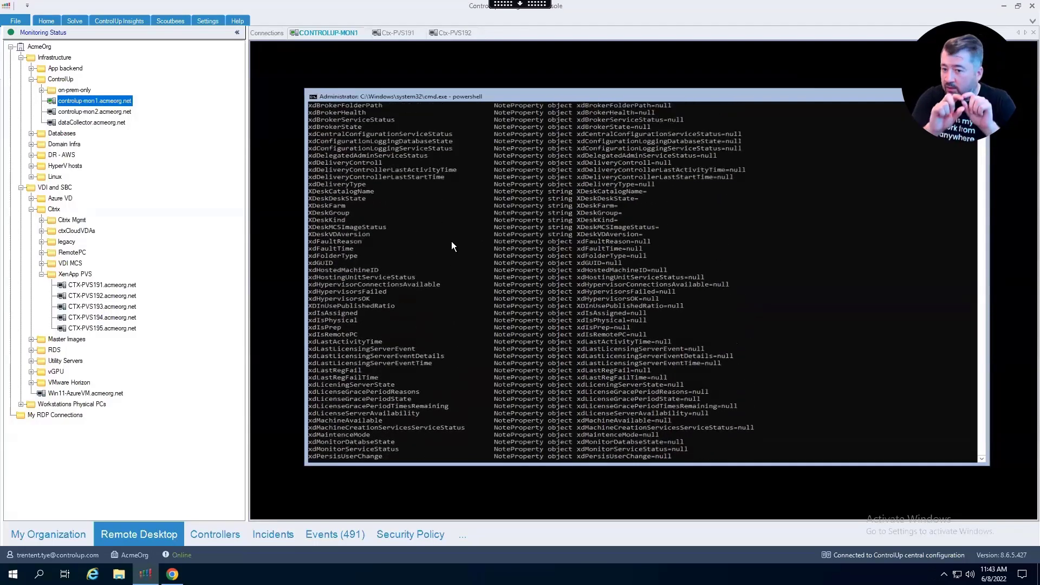
pyautogui.scroll(5, 447, 241)
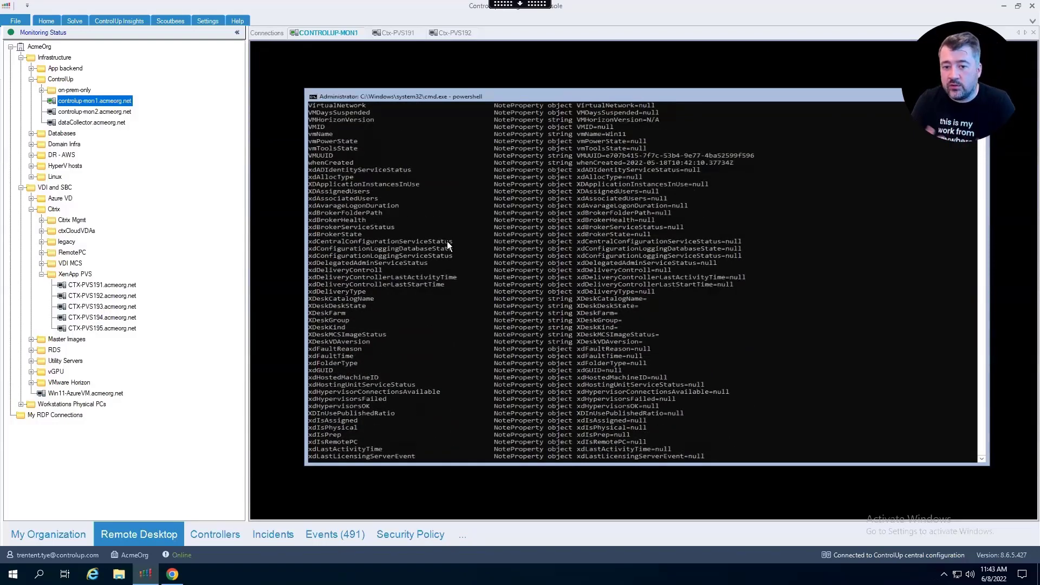
pyautogui.scroll(6, 447, 245)
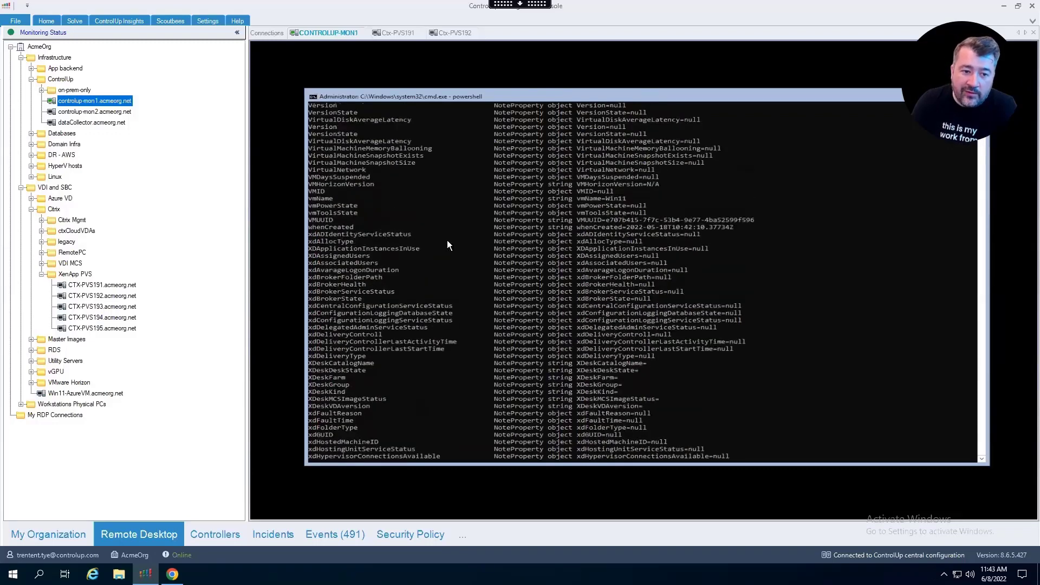
pyautogui.scroll(-15, 447, 245)
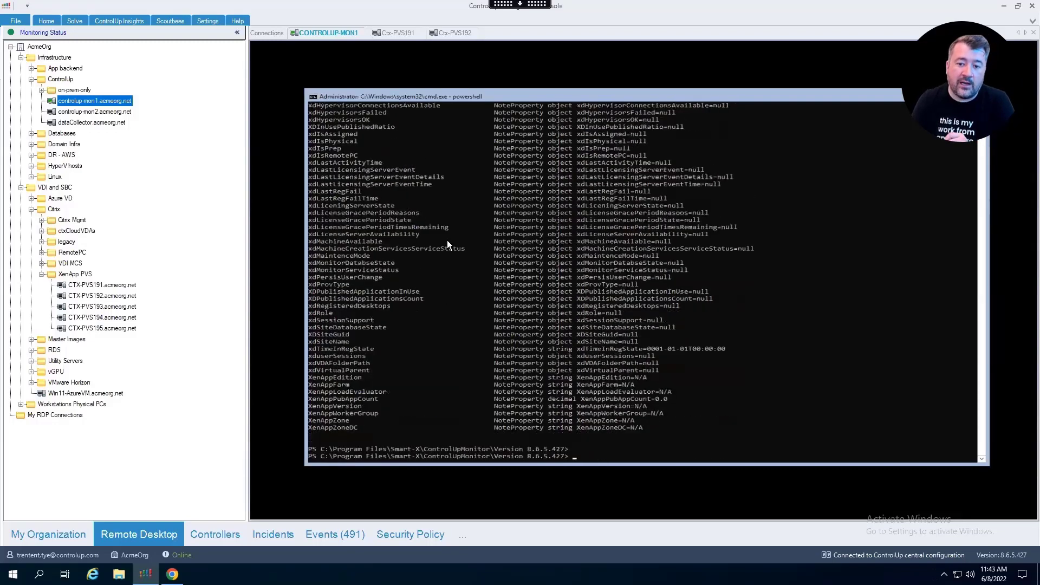
pyautogui.press('Return')
pyautogui.press('Return')
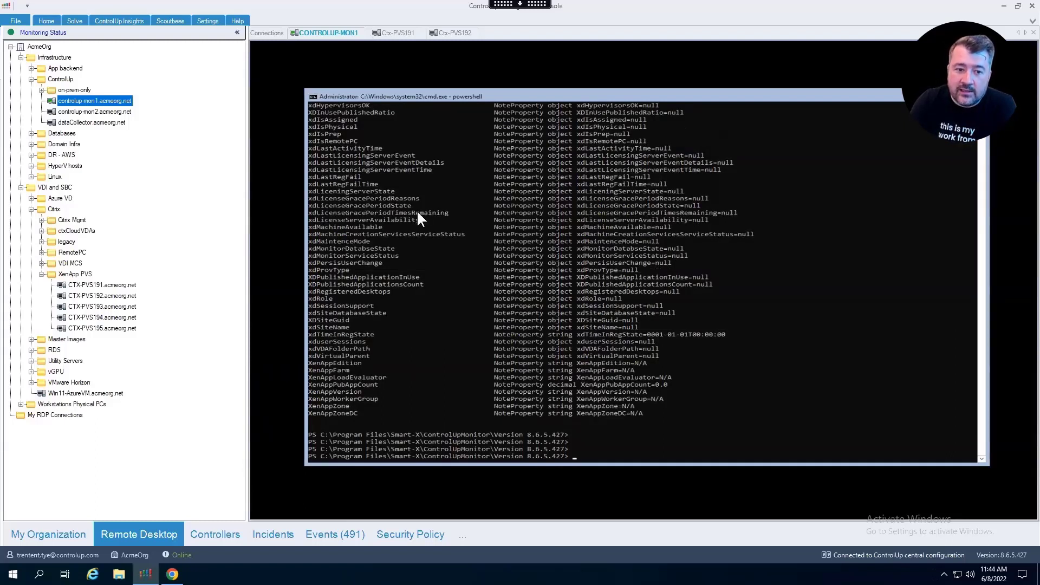
# - Run "(Invoke-CUQuery -Table Sessions -Fields *).Data | gm -MemberType NoteProperty" and examine the session properties from the WiFi fields back to the list's start
pyautogui.hotkey('ctrl', 'v')
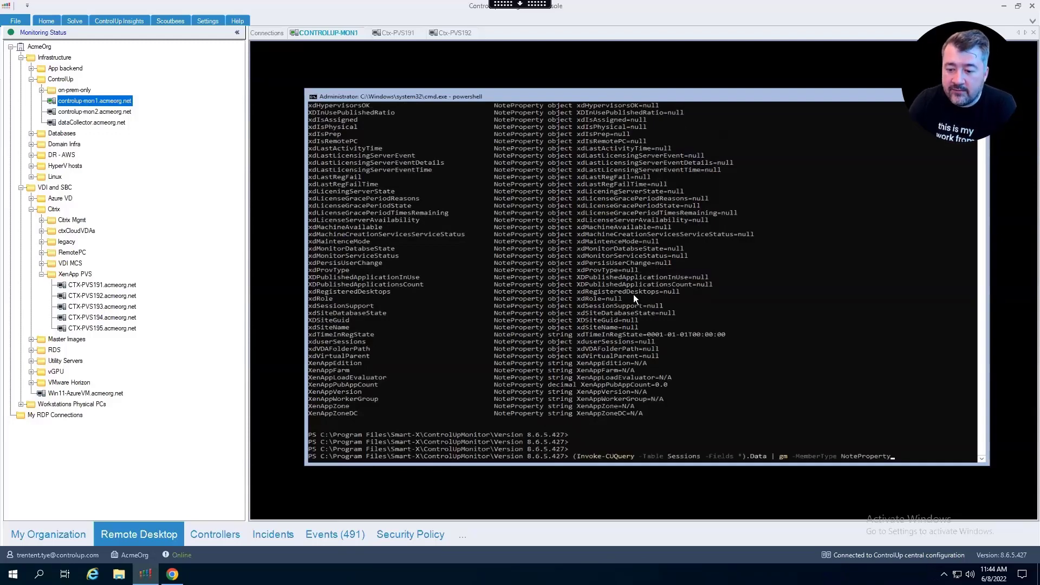
pyautogui.press('Return')
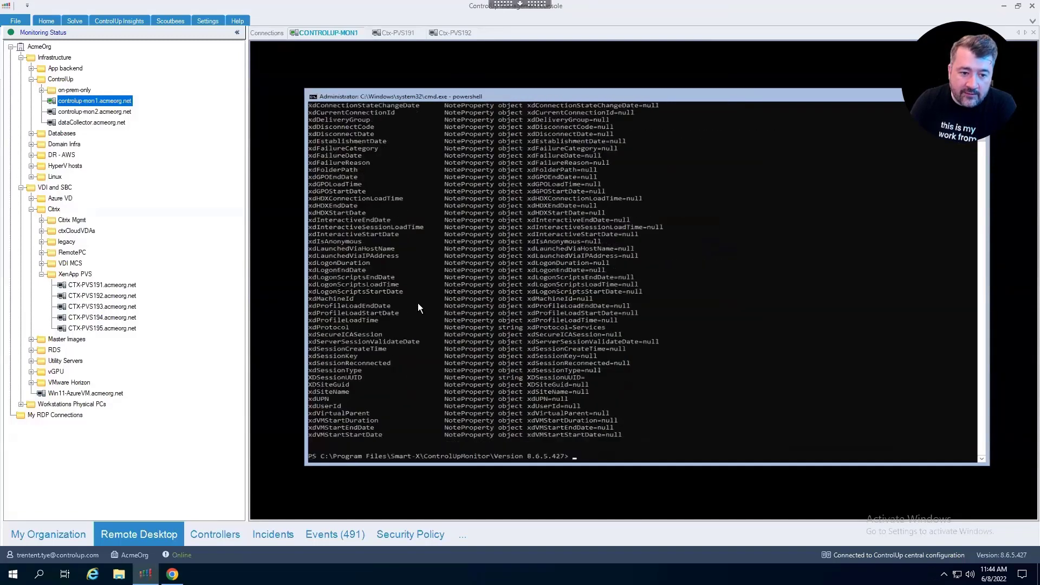
pyautogui.scroll(9, 417, 303)
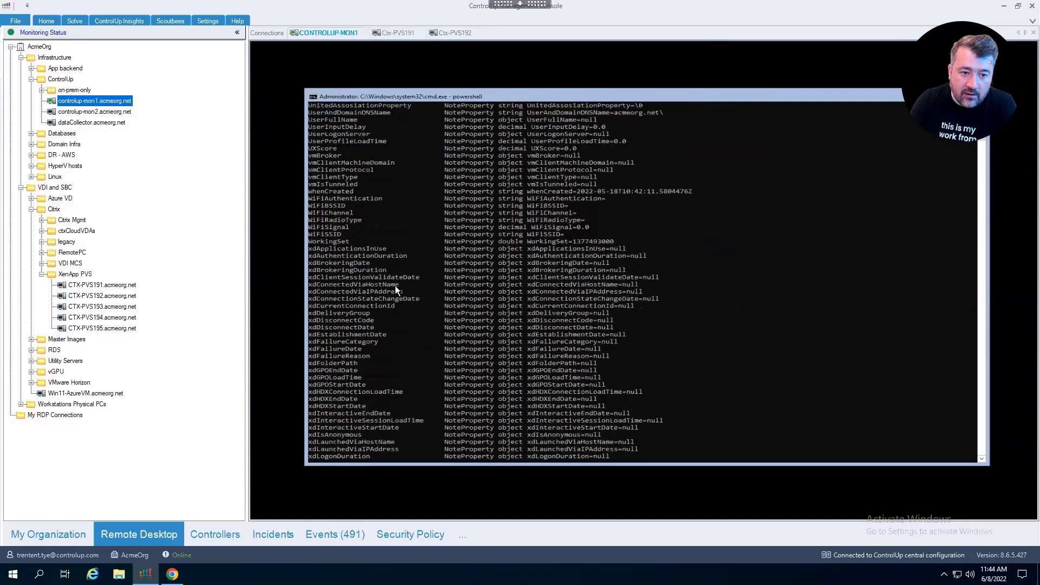
pyautogui.scroll(6, 395, 285)
pyautogui.doubleClick(336, 356)
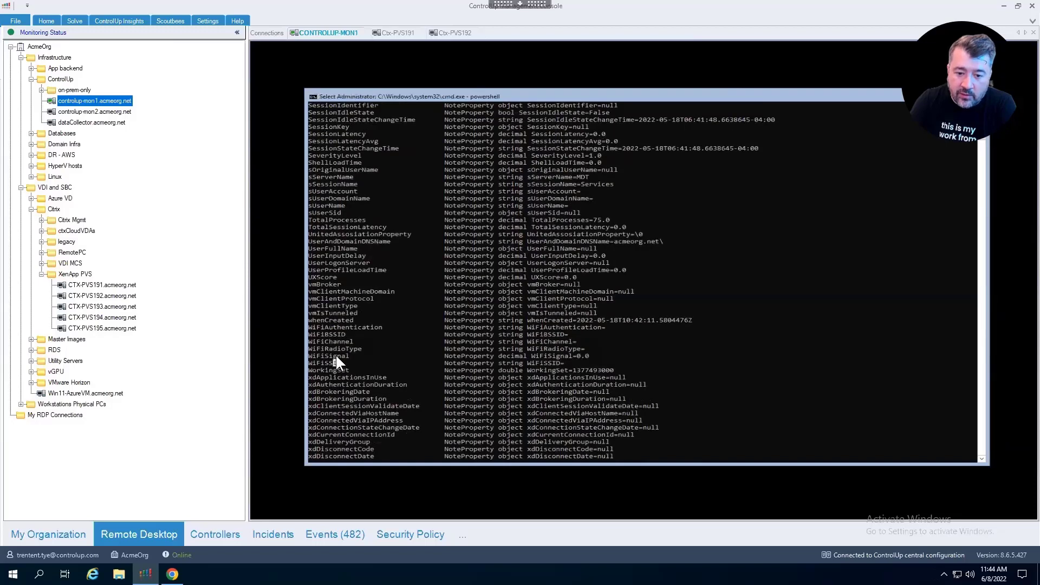
pyautogui.click(335, 327)
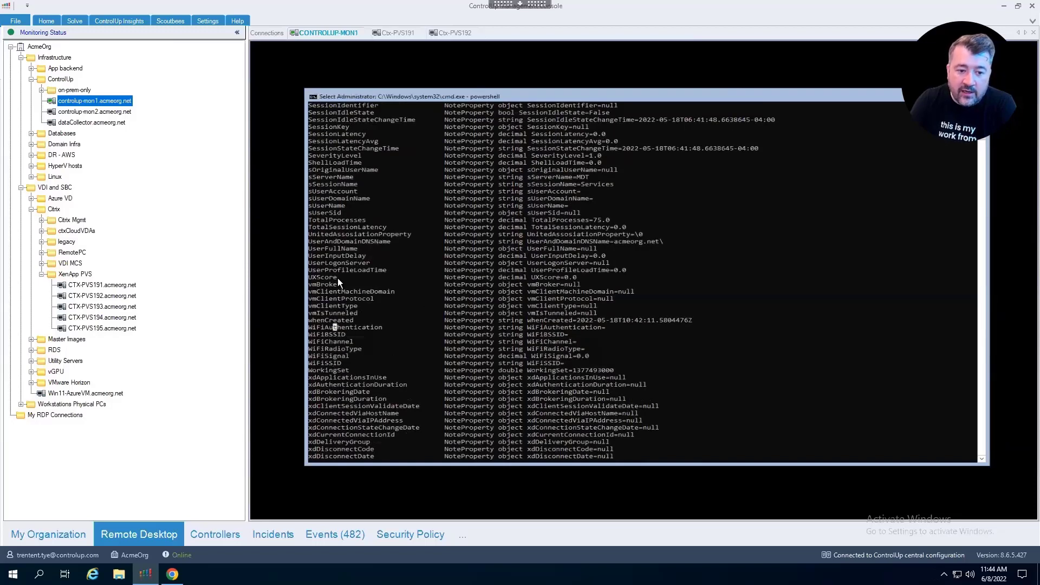
pyautogui.scroll(2, 418, 280)
pyautogui.scroll(17, 420, 281)
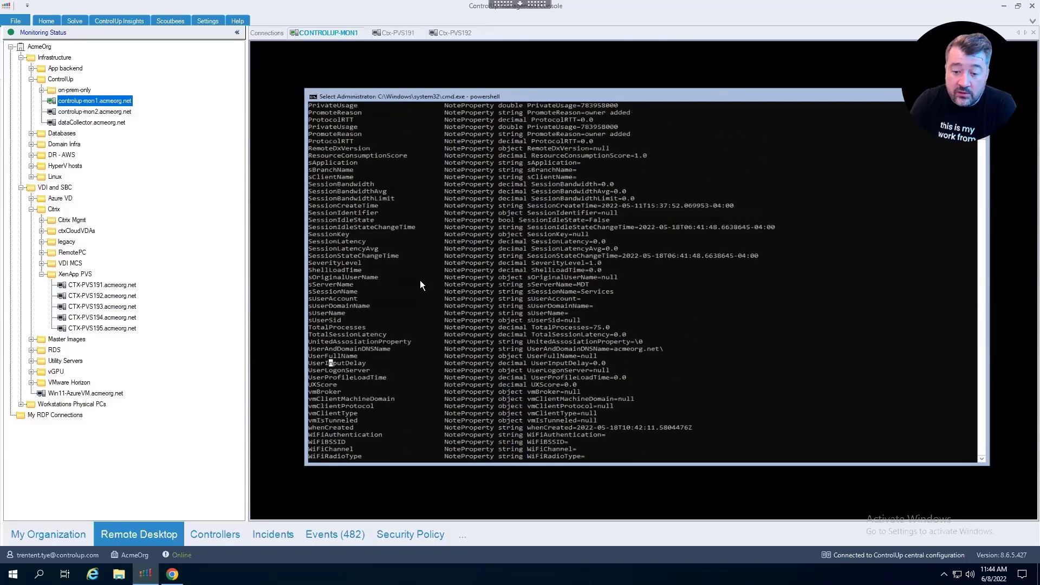
pyautogui.scroll(17, 424, 284)
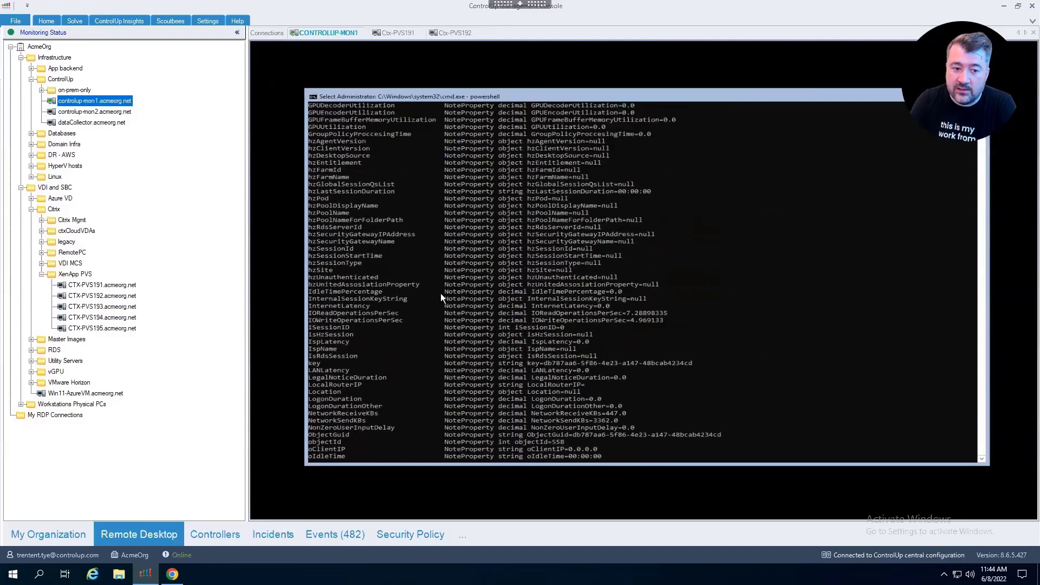
pyautogui.scroll(5, 420, 297)
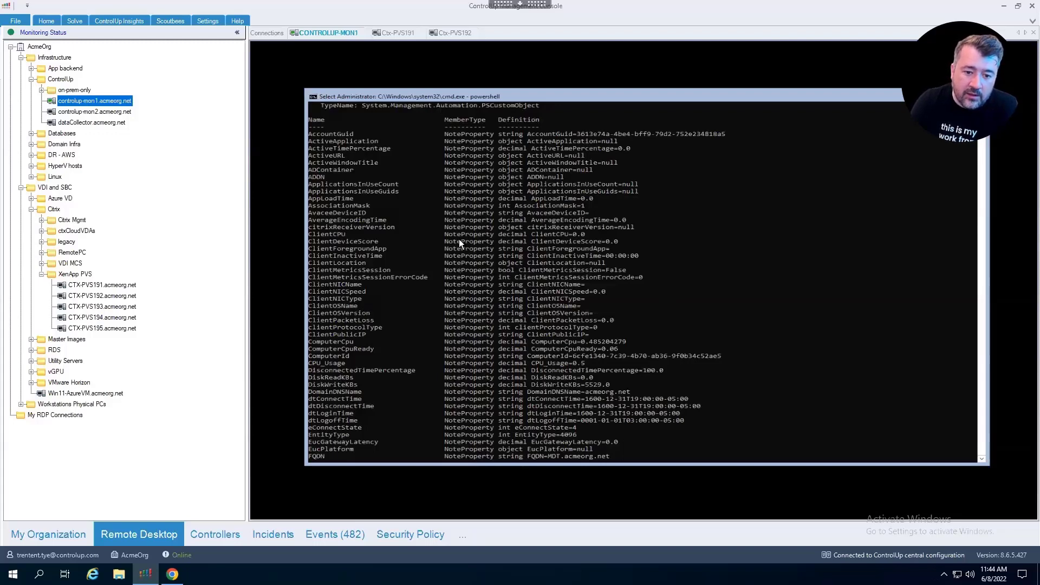
# - Examine the session properties from the list's start through the GPU fields, and return to the prompt
pyautogui.press('Escape')
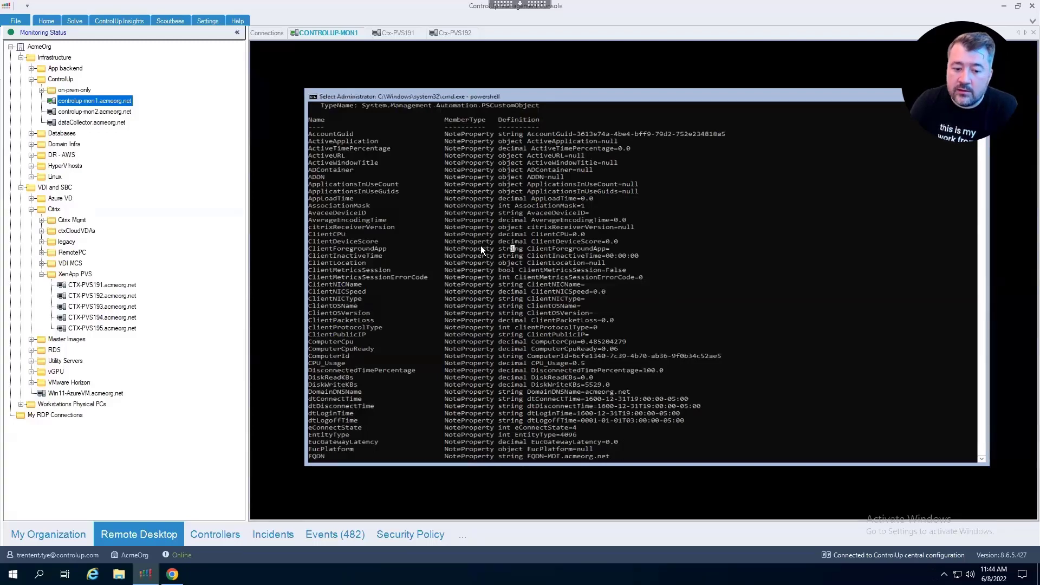
pyautogui.scroll(1, 475, 197)
pyautogui.scroll(-1, 683, 269)
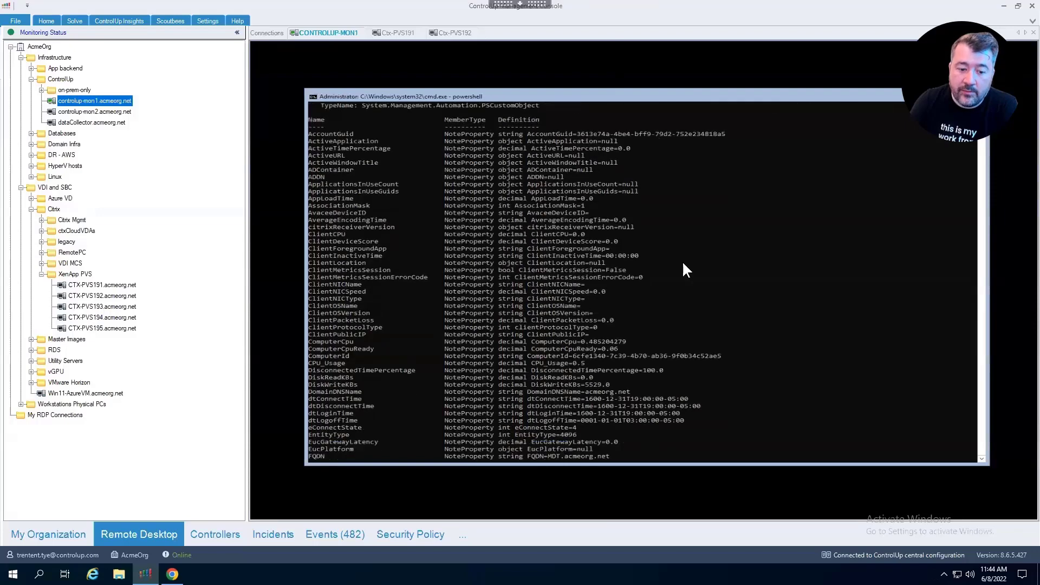
pyautogui.scroll(-3, 645, 325)
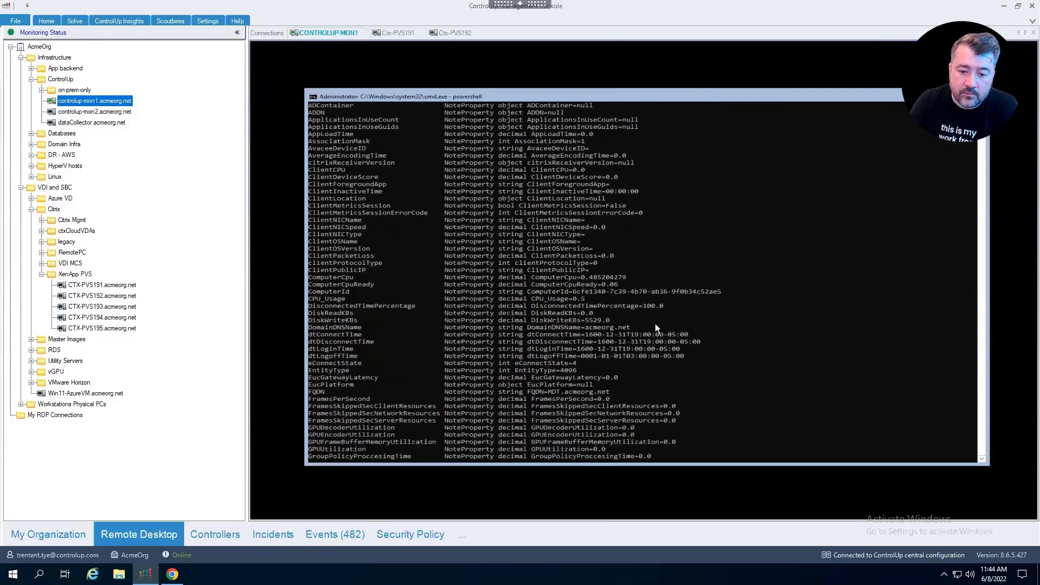
pyautogui.press('Return')
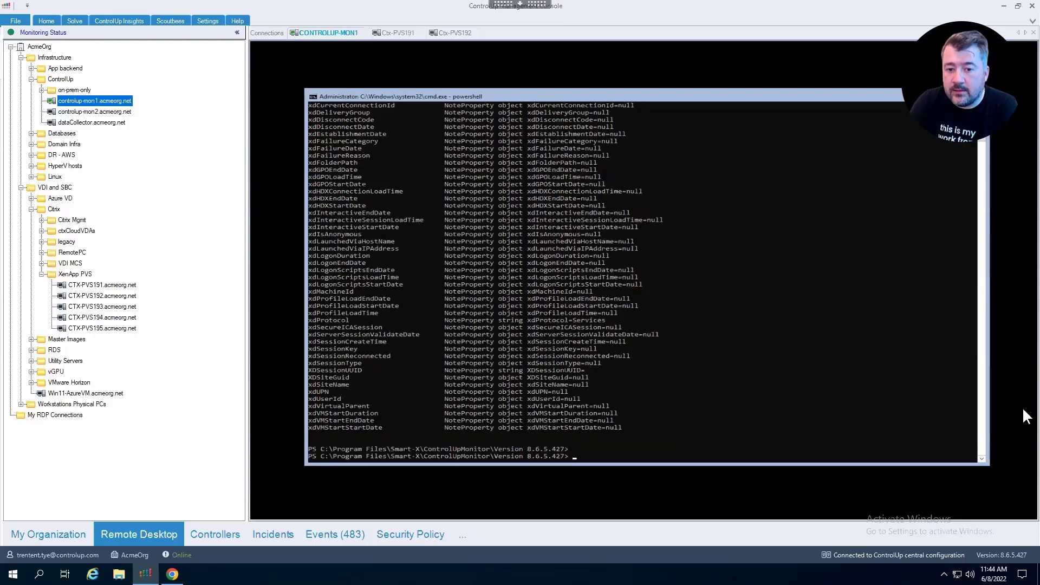
# - Run "(Invoke-CUQuery -Scheme Main -Table Sessions -Fields sServerName, iSessionID, eConnectState -TranslateEnums -sort iSessionID -SortDir desc).Data" and examine the returned sessions
pyautogui.write('(Invoke-CUQuery -Scheme Main -Table Sessions -Fields sServerName, iSessionID, eConnectState -TranslateEnums -sort iSessionID -SortDir desc).Data')
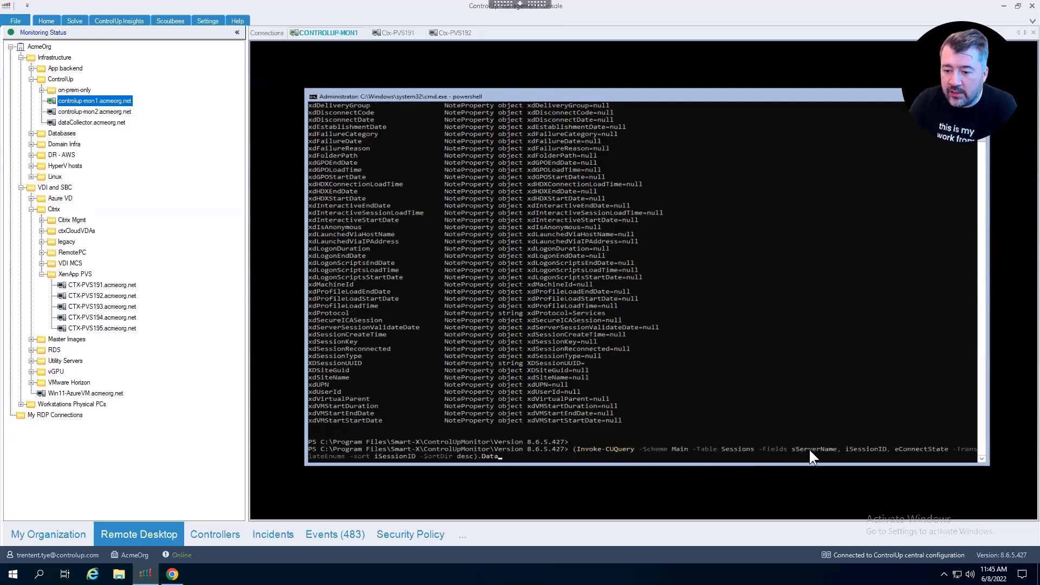
pyautogui.press('Return')
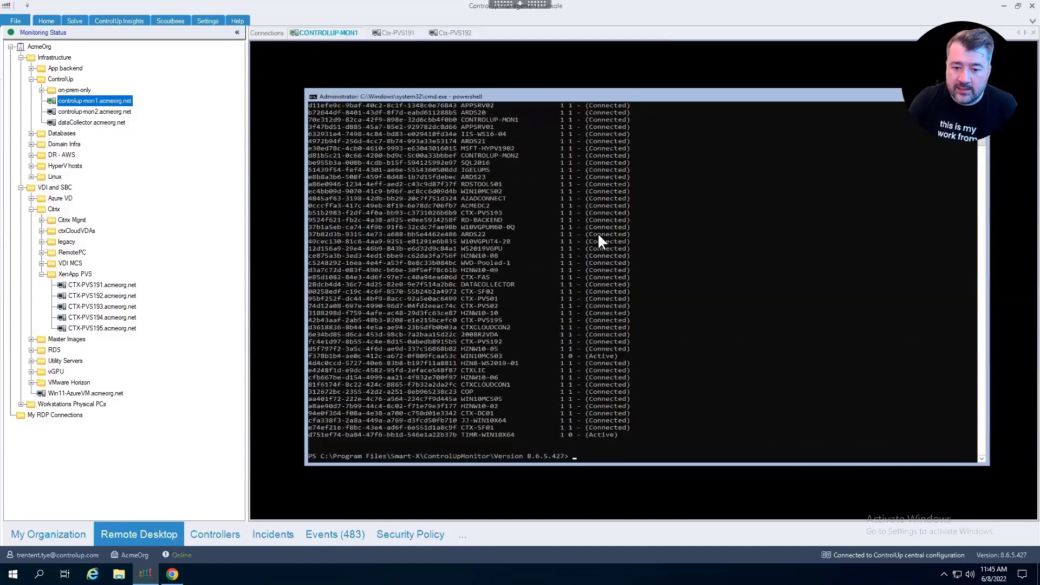
pyautogui.scroll(9, 580, 265)
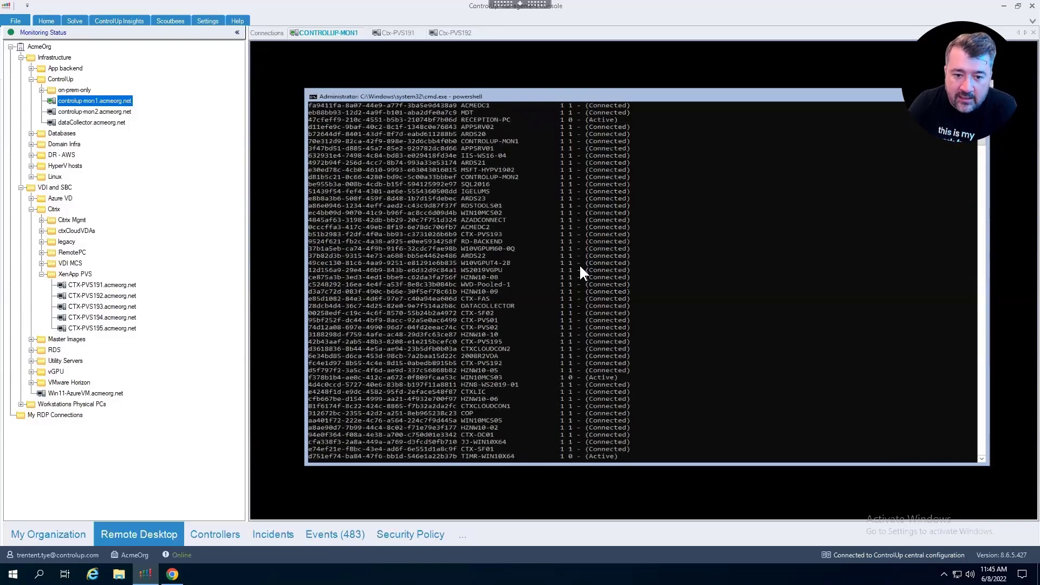
pyautogui.scroll(14, 574, 255)
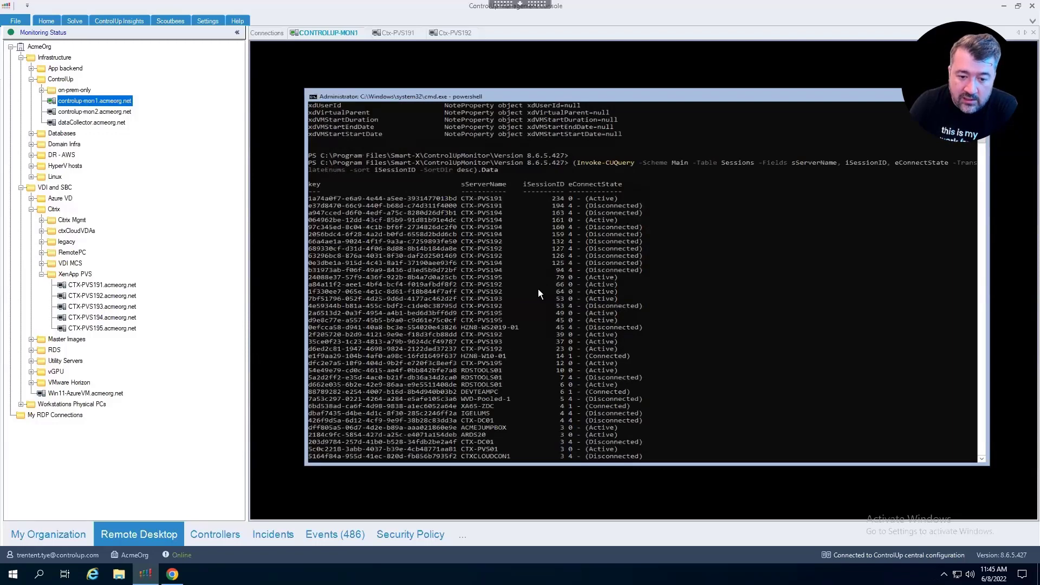
pyautogui.scroll(-2, 539, 197)
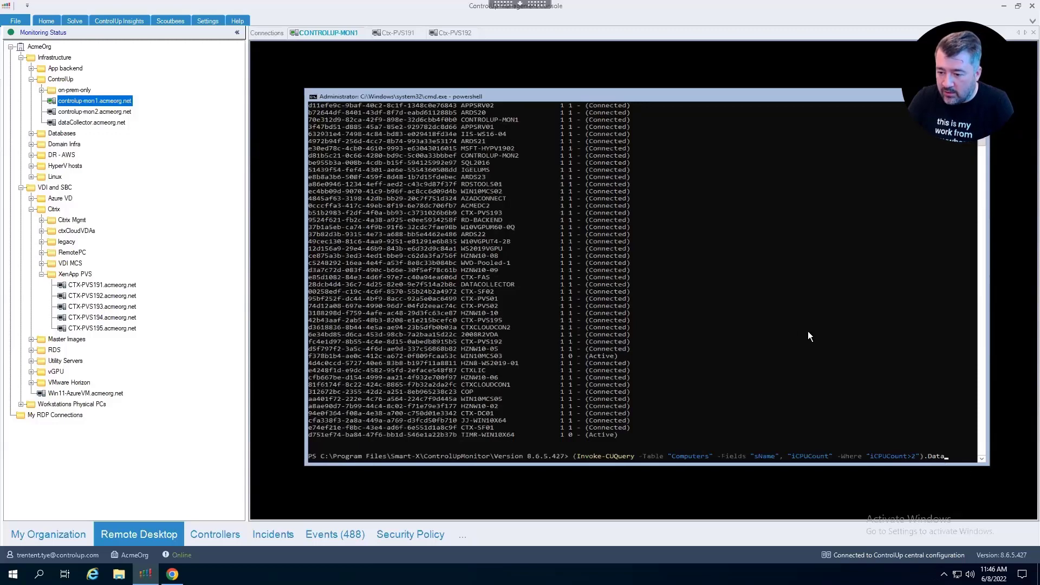
# - Run the pasted Invoke-CUQuery on the "Computers" table, returning "sName" and "iCPUCount" where "iCPUCount>2"
pyautogui.press('Return')
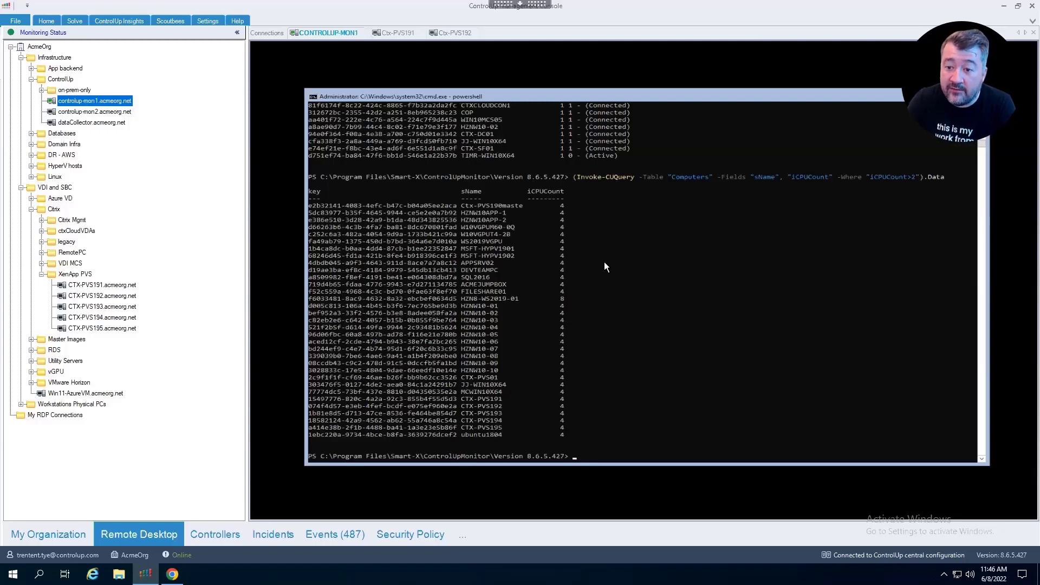
# - Define $Fields as "CPU_Usage", "sName", "sEXEProductVersion", "sServerName" and "sAccount", and set $maxValue to 10
pyautogui.rightClick(648, 278)
pyautogui.press('Return')
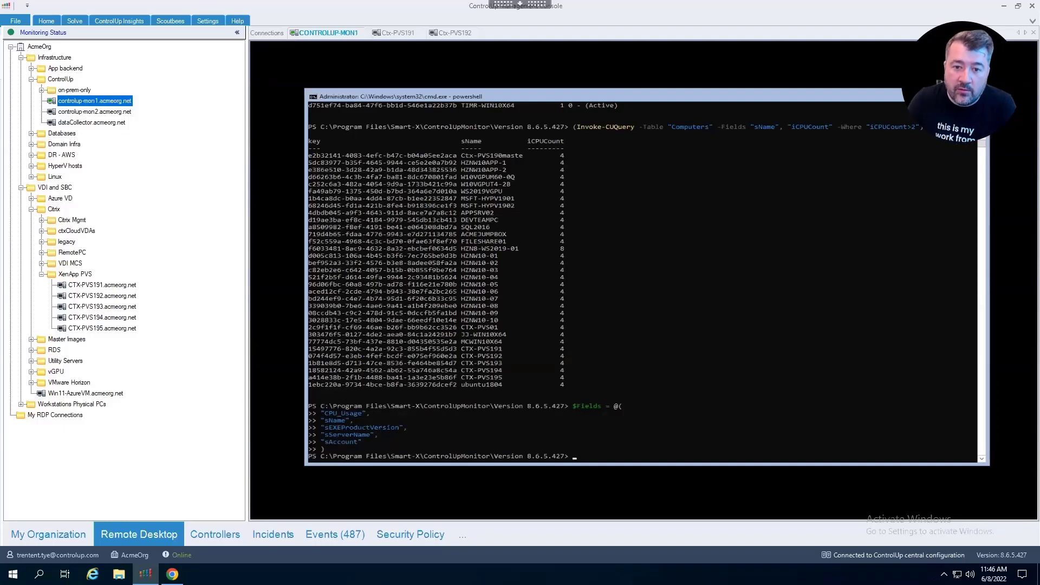
pyautogui.rightClick(560, 297)
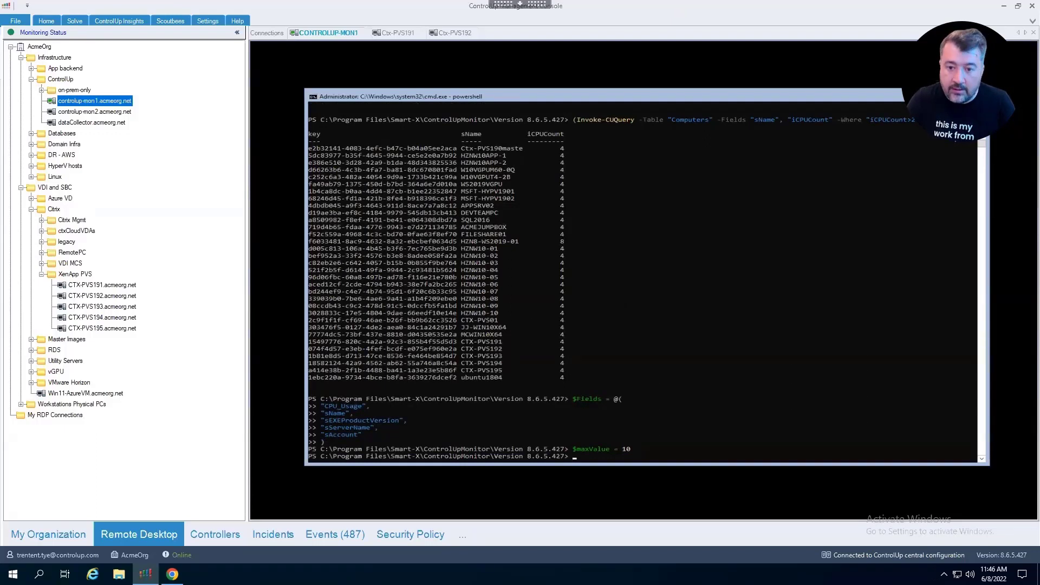
# - Run Invoke-CUQuery on the "Processes" table with $Fields and $MaxValue, filtered by "CPU_Usage > 0", sorted by "CPU_Usage" descending and piped to ft
pyautogui.rightClick(588, 223)
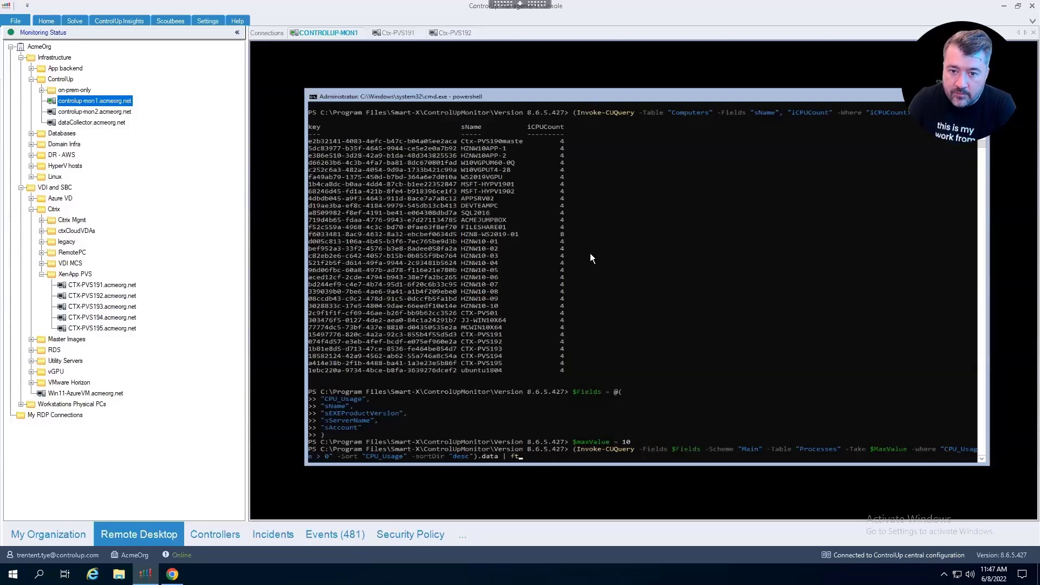
pyautogui.press('Return')
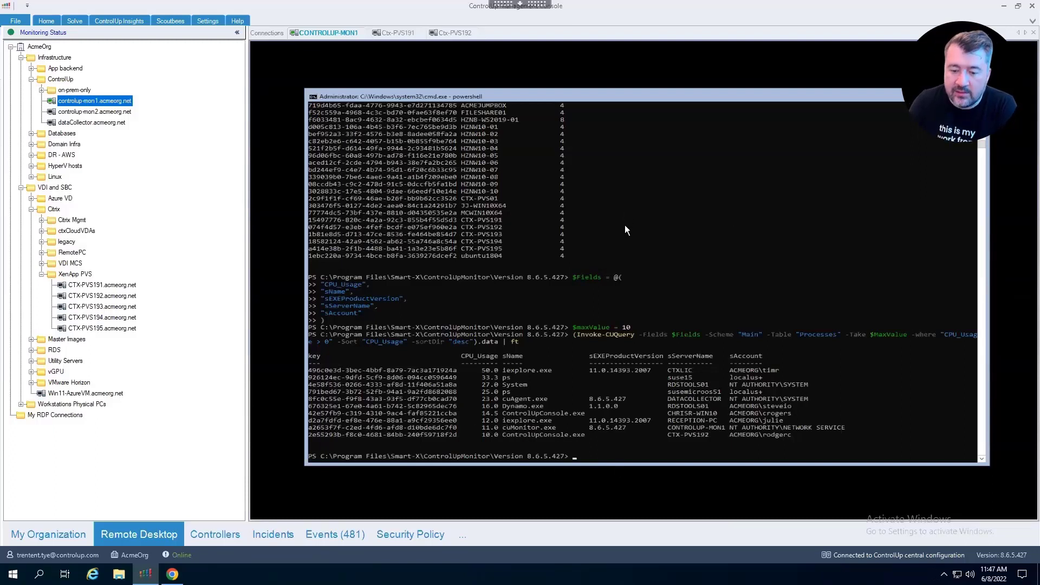
pyautogui.press('Return')
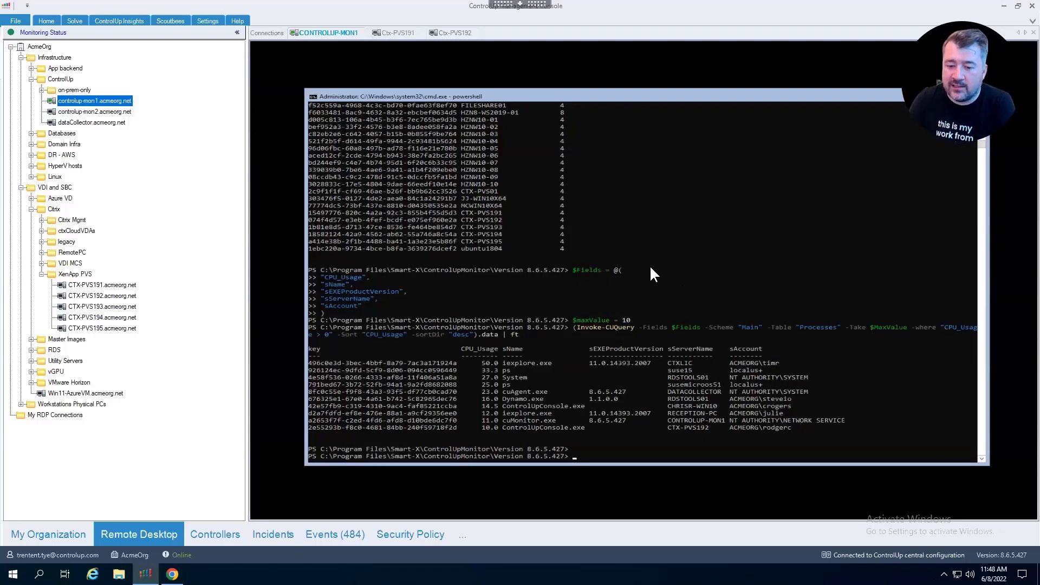
# - Run "Get-Help Invoke-CUQuery -Full", examine the parameters, descriptions and syntax, and return to the prompt
pyautogui.write('Get-Help Invoke-CUQuery -Full')
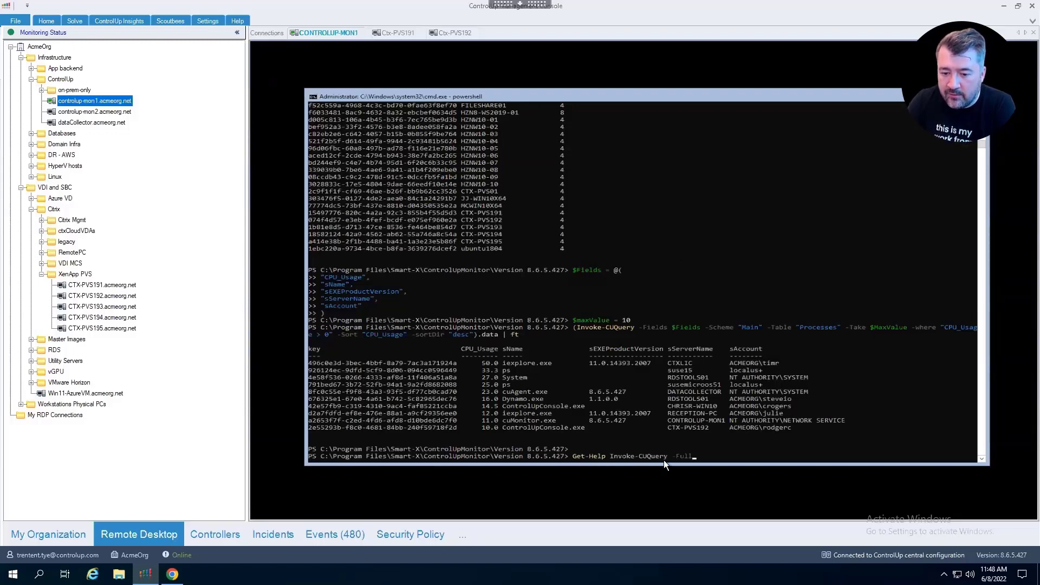
pyautogui.press('Return')
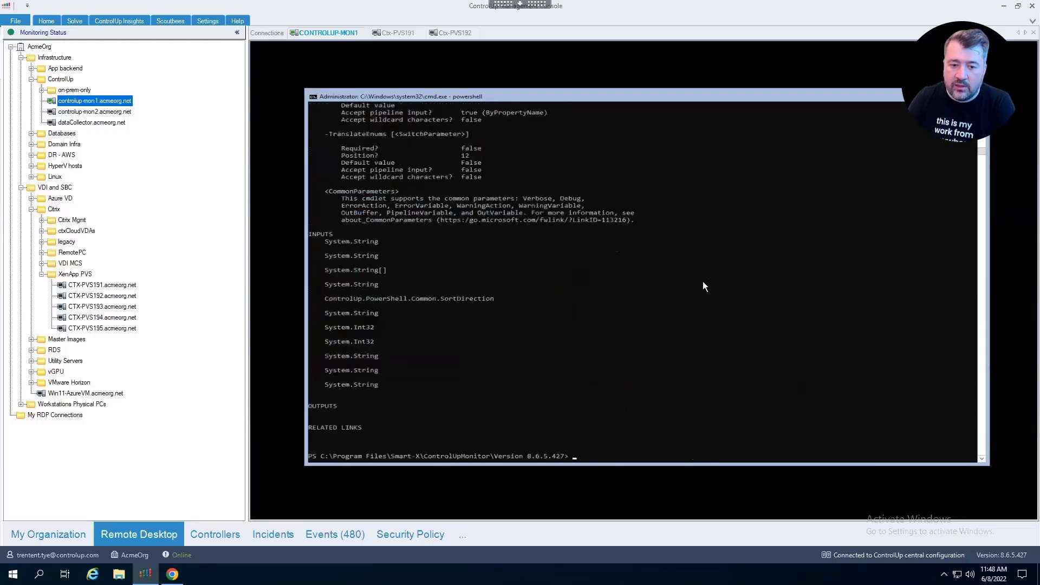
pyautogui.scroll(9, 620, 297)
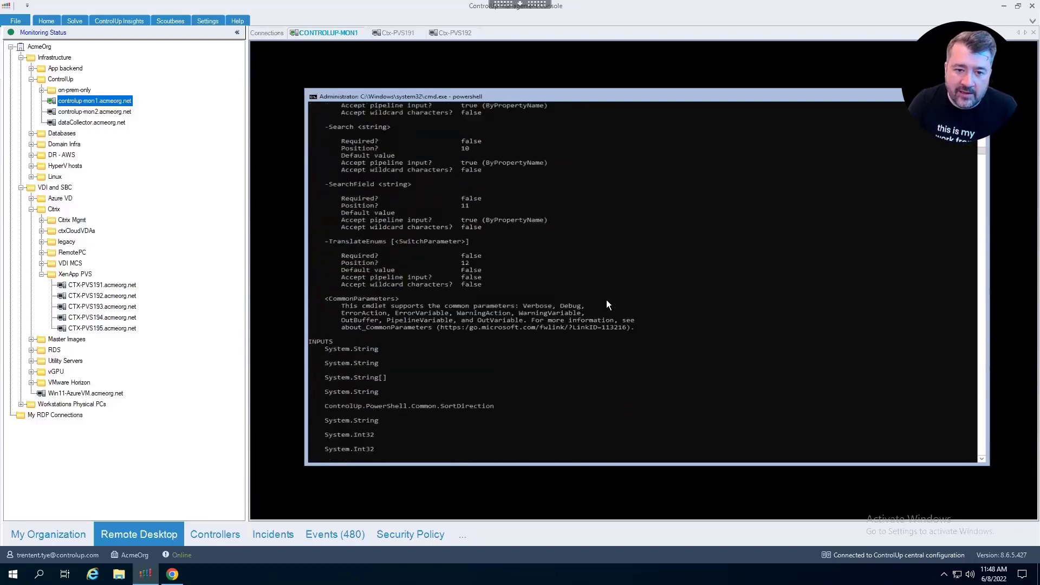
pyautogui.scroll(13, 569, 288)
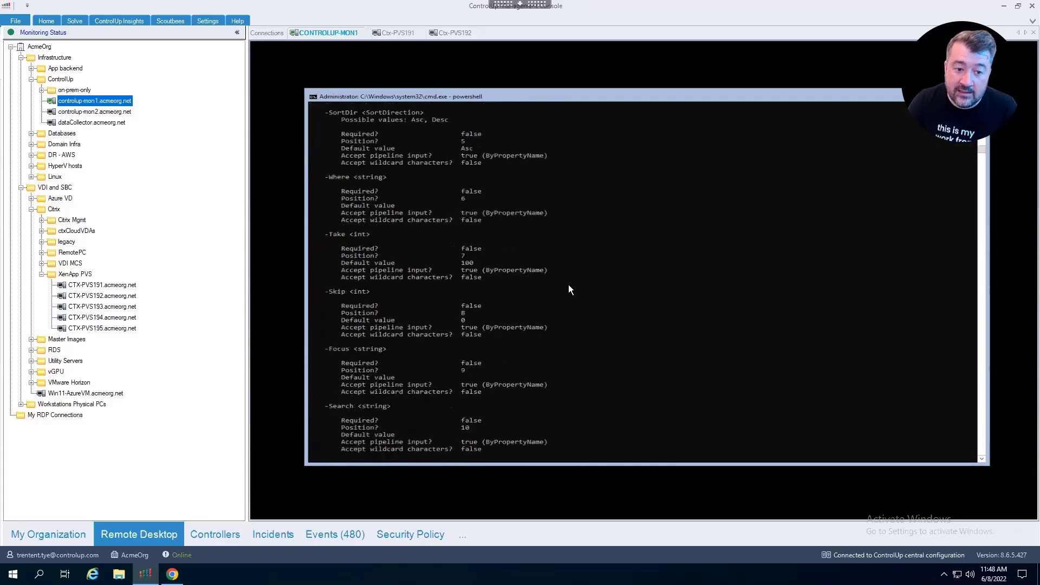
pyautogui.scroll(11, 567, 285)
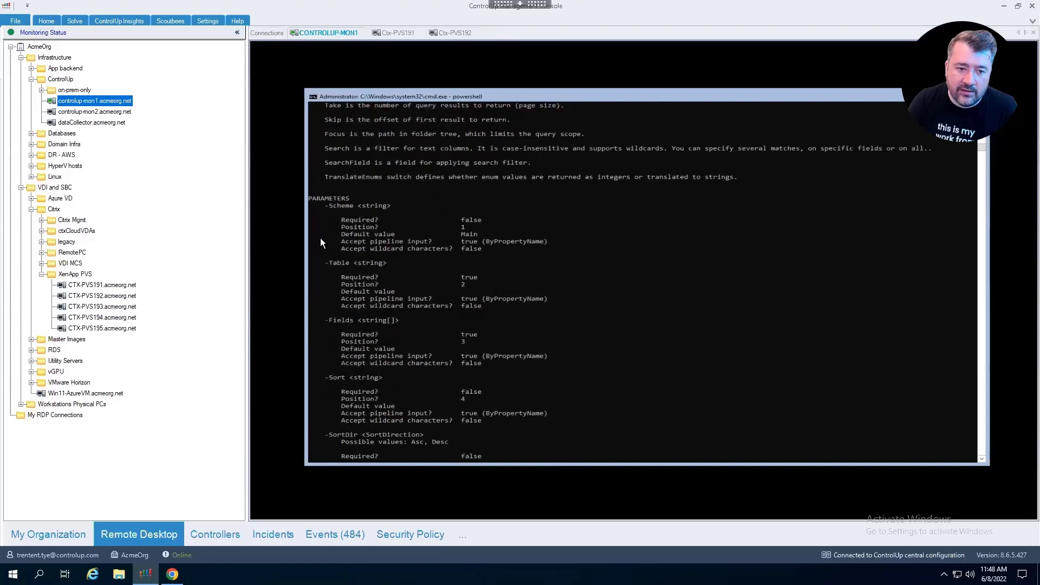
pyautogui.scroll(9, 480, 281)
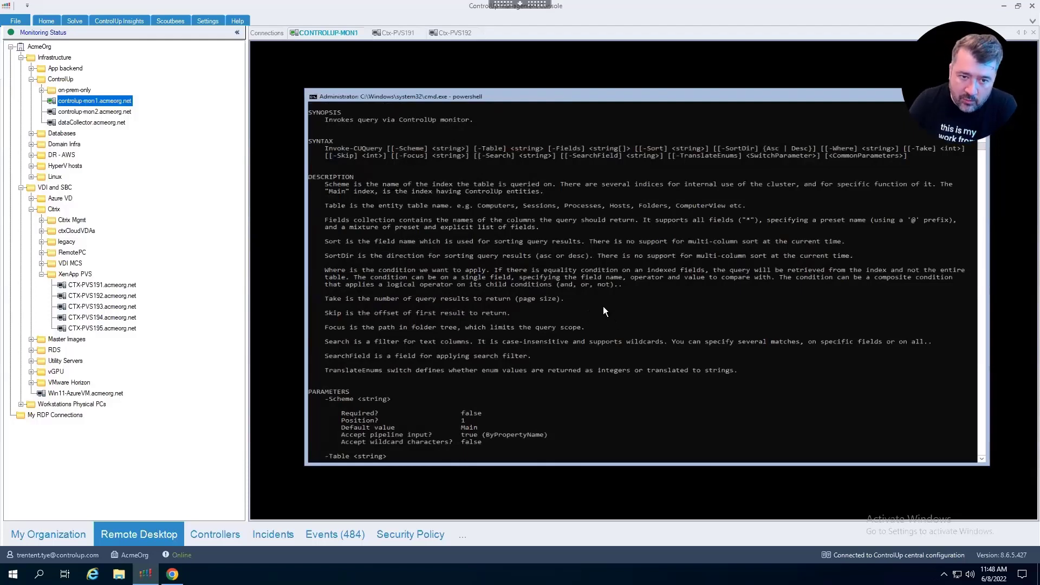
pyautogui.scroll(2, 601, 309)
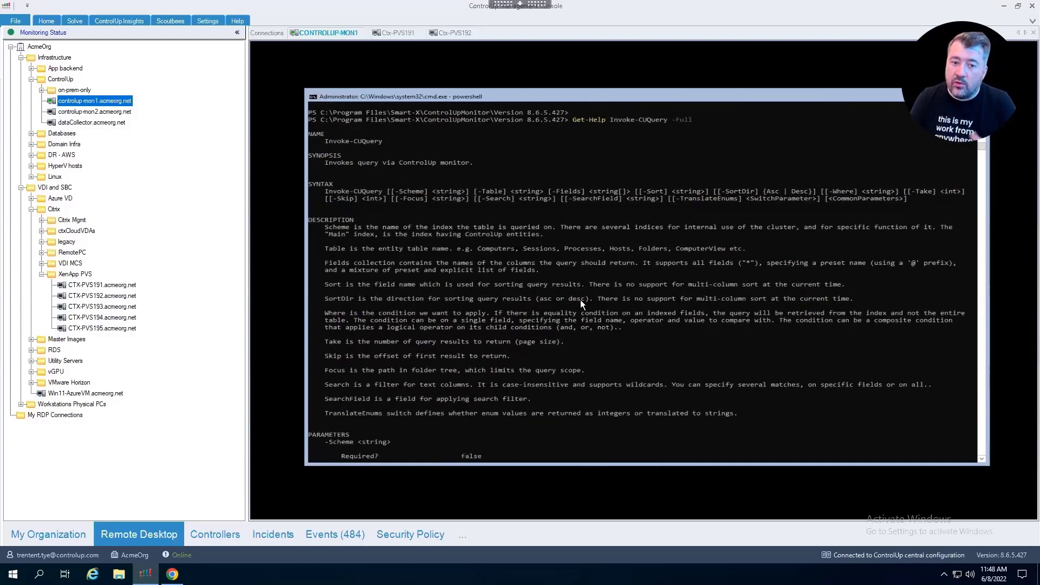
pyautogui.press('Return')
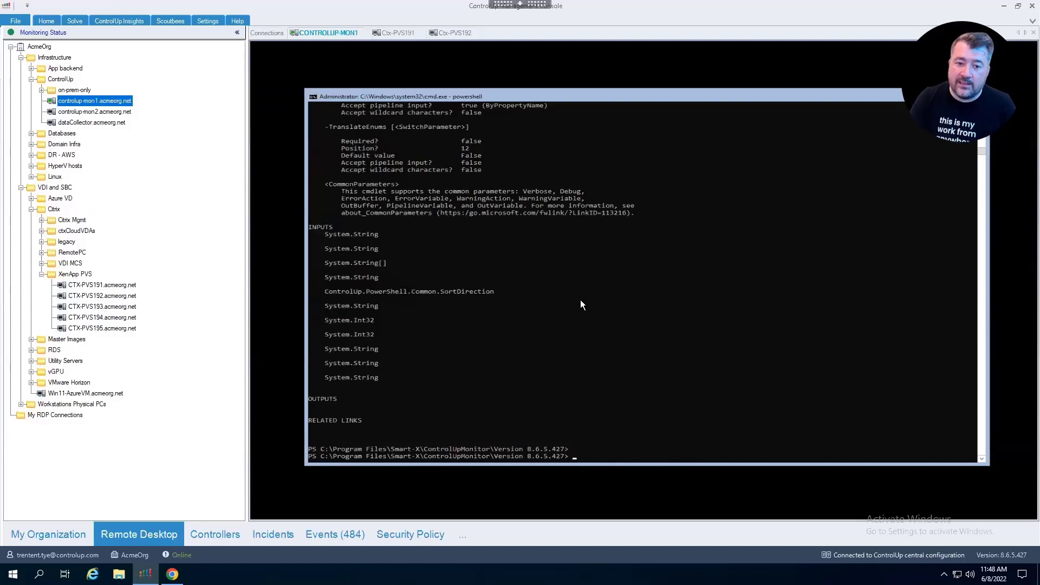
pyautogui.press('Return')
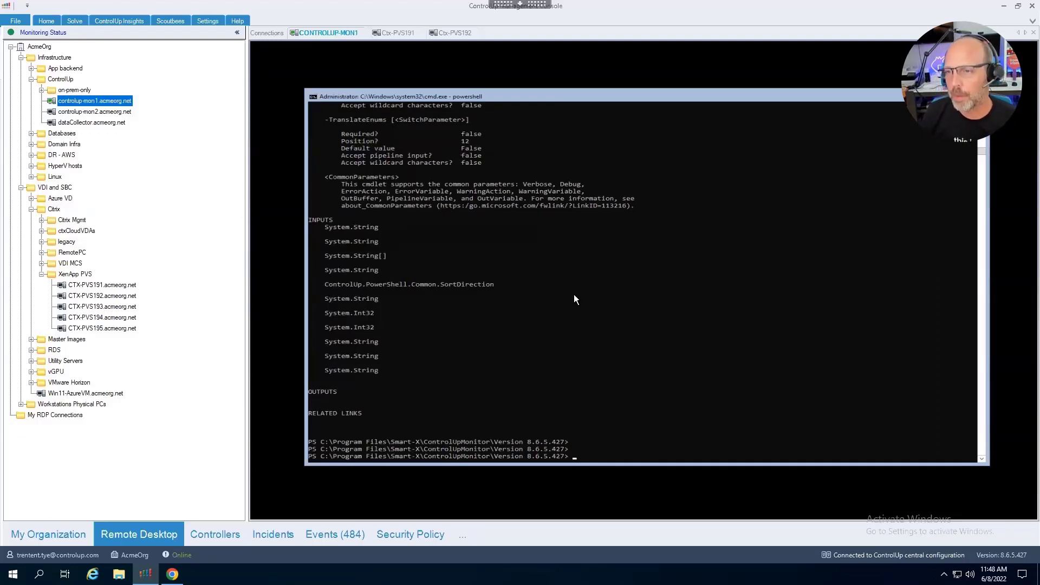
pyautogui.press('Return')
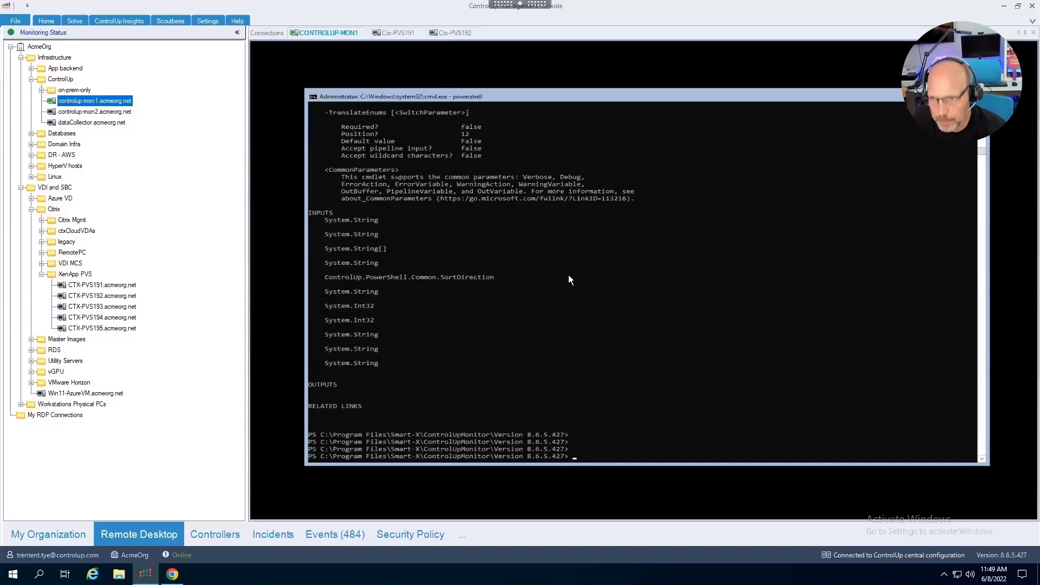
# - Recall and rerun the top-CPU "Processes" query in the slightly repositioned console window, and add blank prompt lines below the results
pyautogui.write('$maxValue = 10')
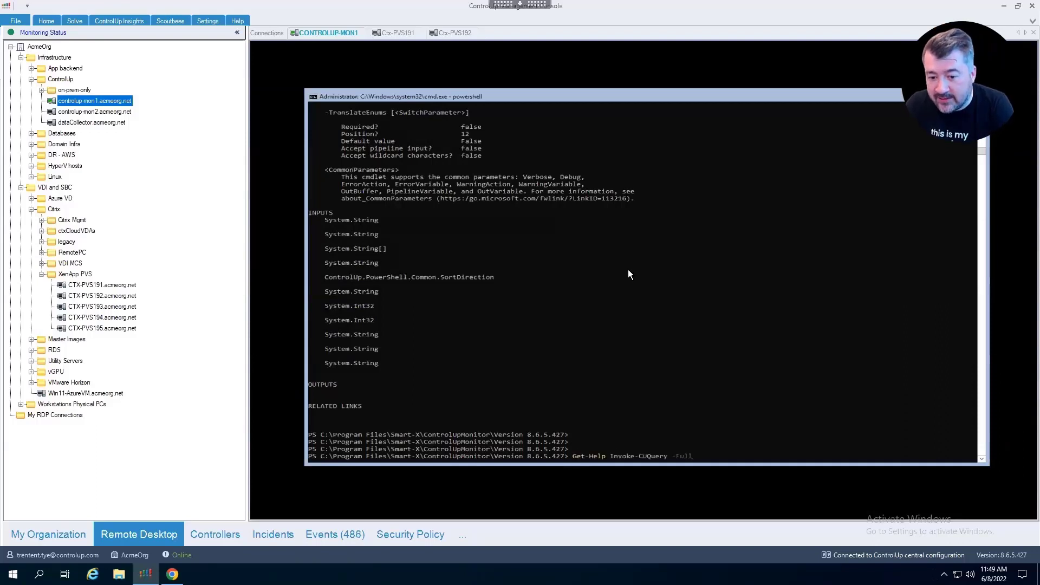
pyautogui.press('Up')
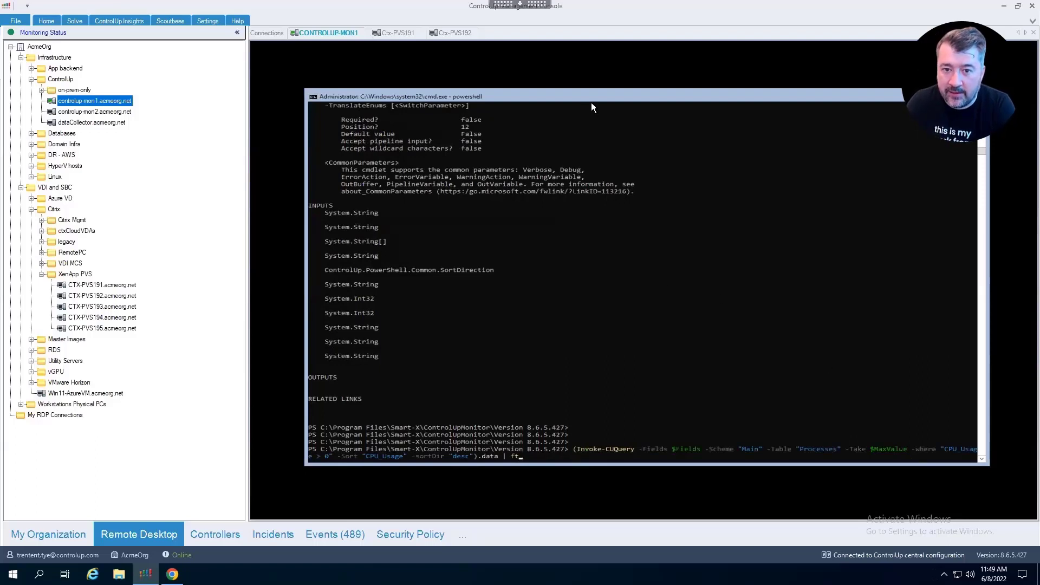
pyautogui.click(671, 334)
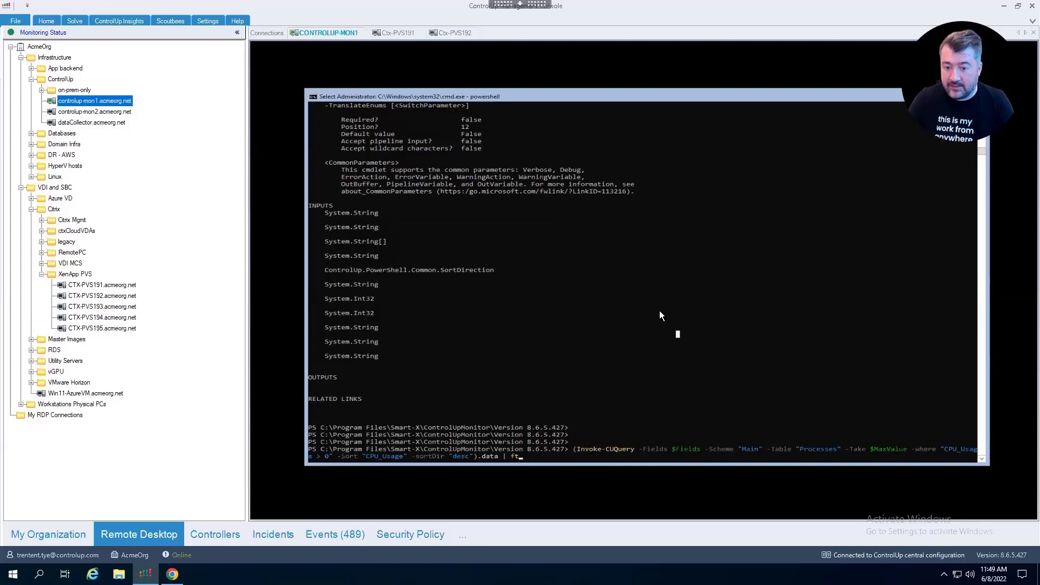
pyautogui.press('Escape')
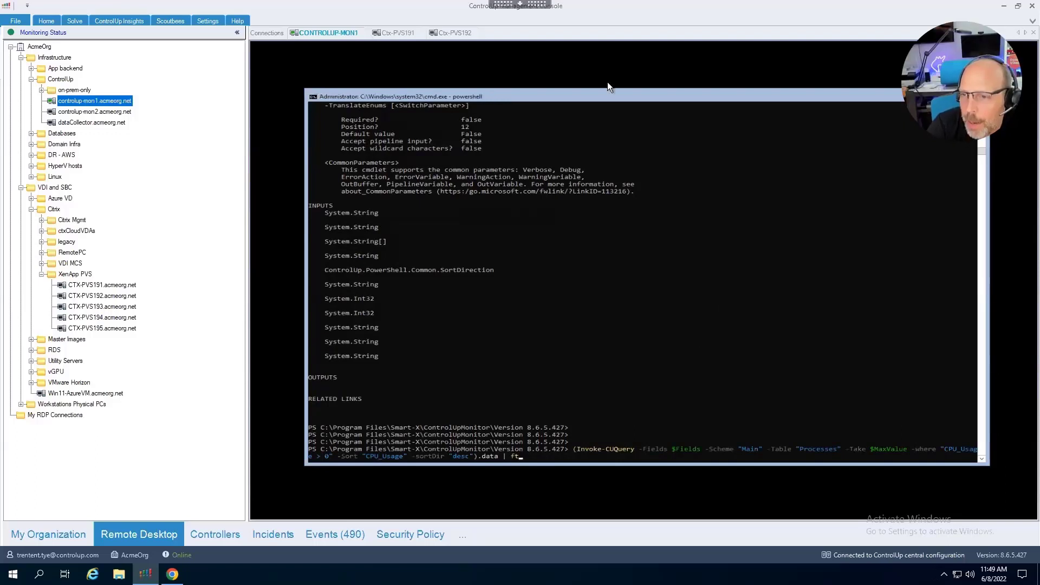
pyautogui.moveTo(599, 93); pyautogui.dragTo(589, 87)
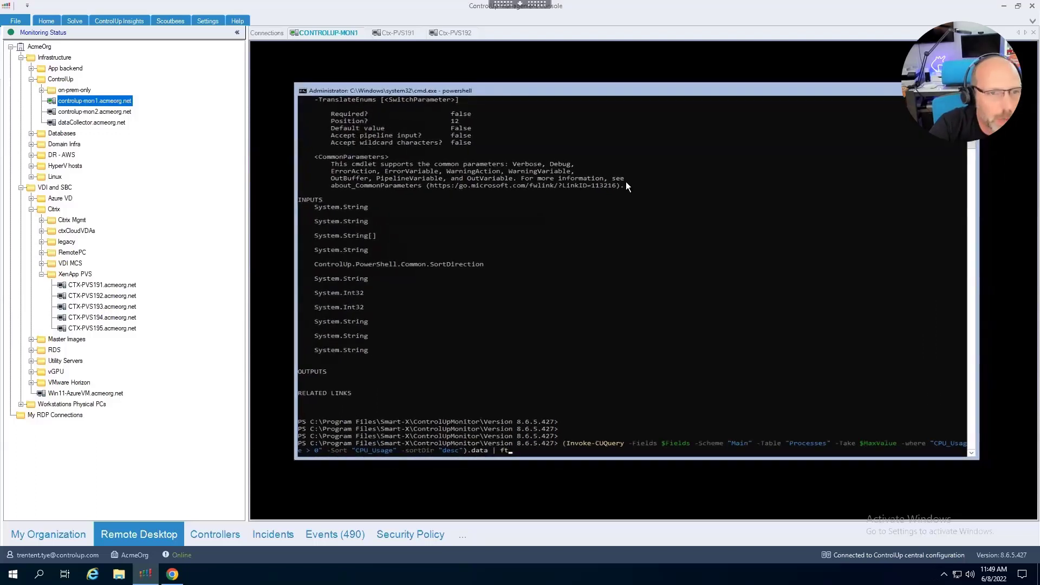
pyautogui.click(635, 287)
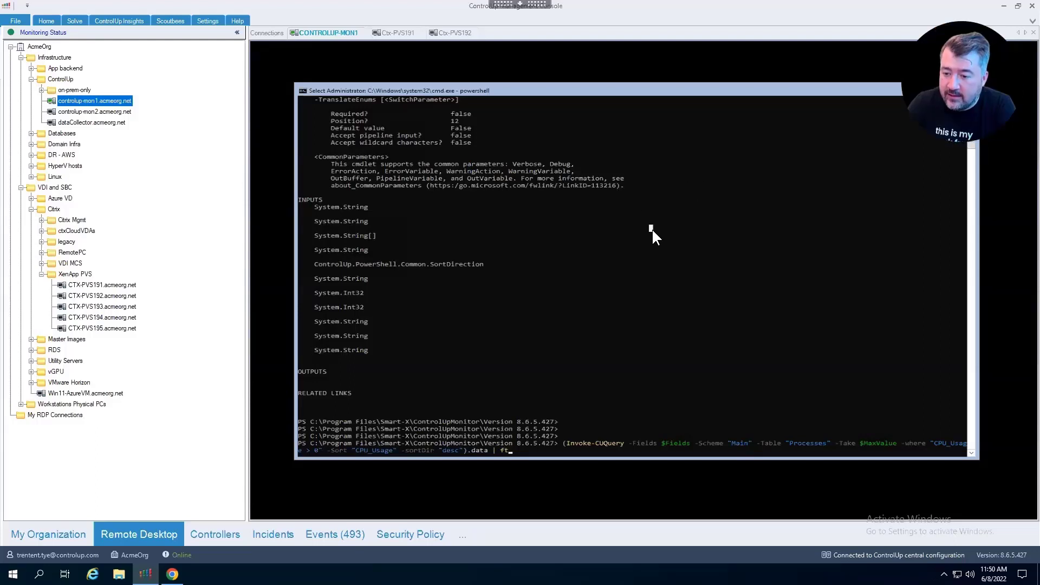
pyautogui.press('Escape')
pyautogui.press('Return')
pyautogui.press('Return')
pyautogui.press('Return')
pyautogui.press('Return')
pyautogui.press('Return')
pyautogui.press('Return')
pyautogui.press('Return')
pyautogui.press('Return')
pyautogui.press('Return')
pyautogui.press('Return')
pyautogui.press('Return')
pyautogui.press('Return')
pyautogui.press('Return')
pyautogui.press('Return')
pyautogui.press('Return')
pyautogui.press('Return')
pyautogui.press('Return')
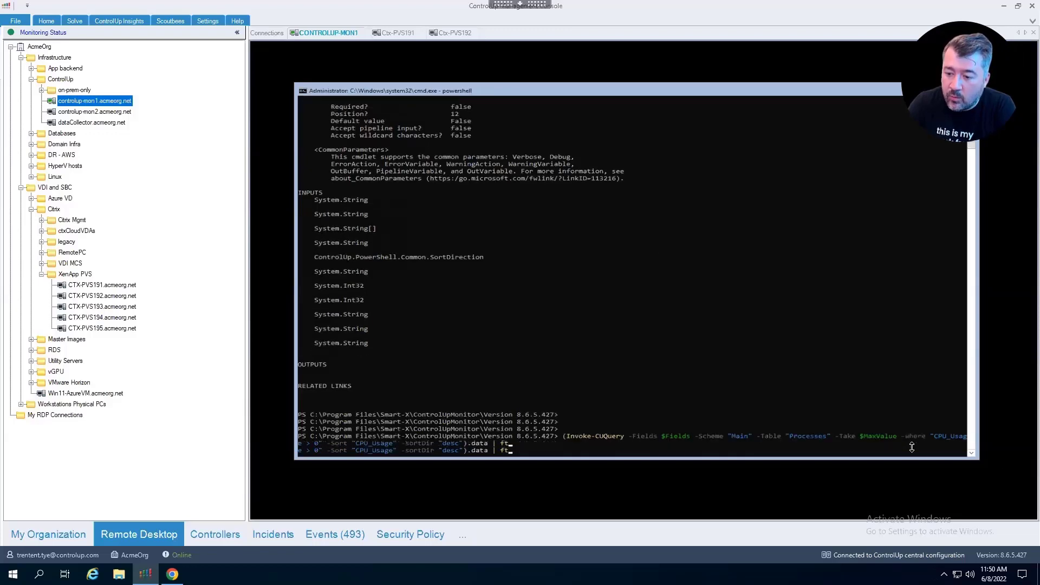
pyautogui.press('Return')
pyautogui.press('Return')
pyautogui.press('Return')
pyautogui.press('Return')
pyautogui.press('Return')
pyautogui.press('Return')
pyautogui.press('Return')
pyautogui.press('Return')
pyautogui.press('Return')
pyautogui.press('Return')
pyautogui.press('Return')
pyautogui.press('Return')
pyautogui.press('Return')
pyautogui.press('Return')
pyautogui.press('Return')
pyautogui.press('Return')
pyautogui.press('Return')
pyautogui.press('Return')
pyautogui.press('Return')
pyautogui.press('Return')
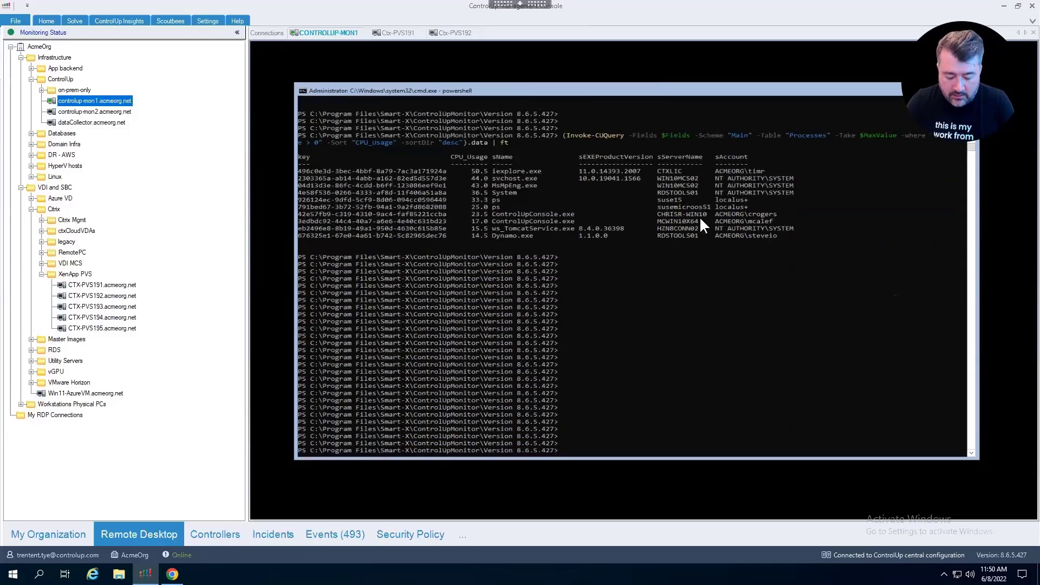
# - Rerun the top-CPU "Processes" query at a fresh prompt and highlight its "CPU_Usage > 0" where condition
pyautogui.hotkey('ctrl', 'c')
pyautogui.press('Up')
pyautogui.press('Return')
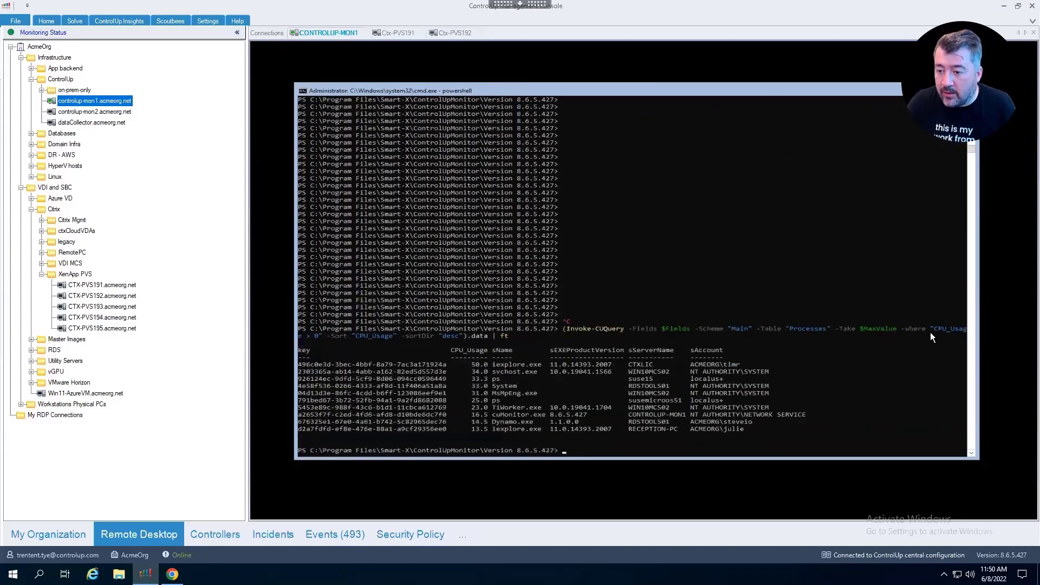
pyautogui.moveTo(931, 329); pyautogui.dragTo(323, 336)
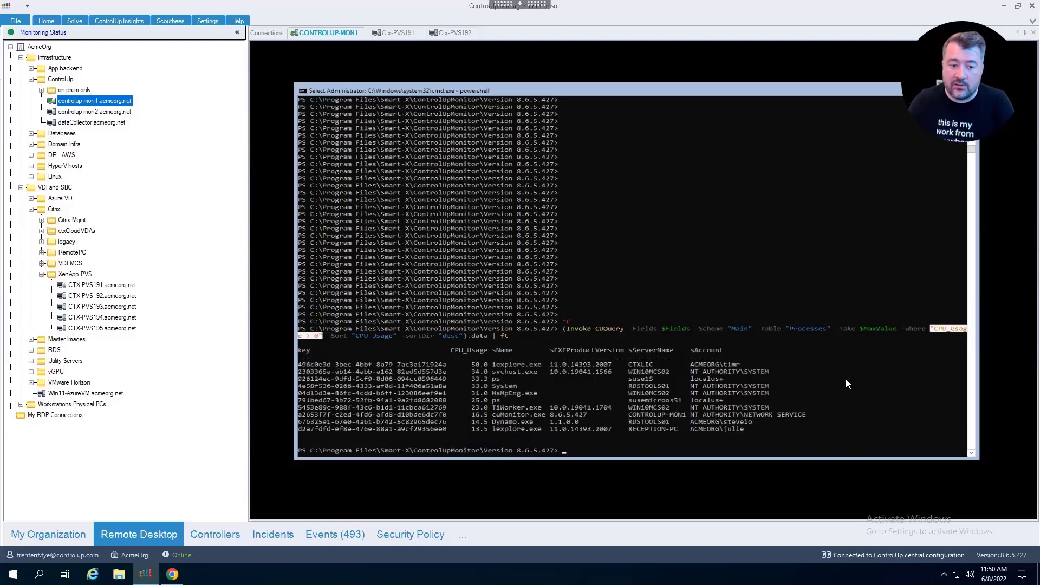
# - Clear the console selection and rerun the same "CPU_Usage"-sorted "Processes" query to get a second set of results
pyautogui.click(742, 295)
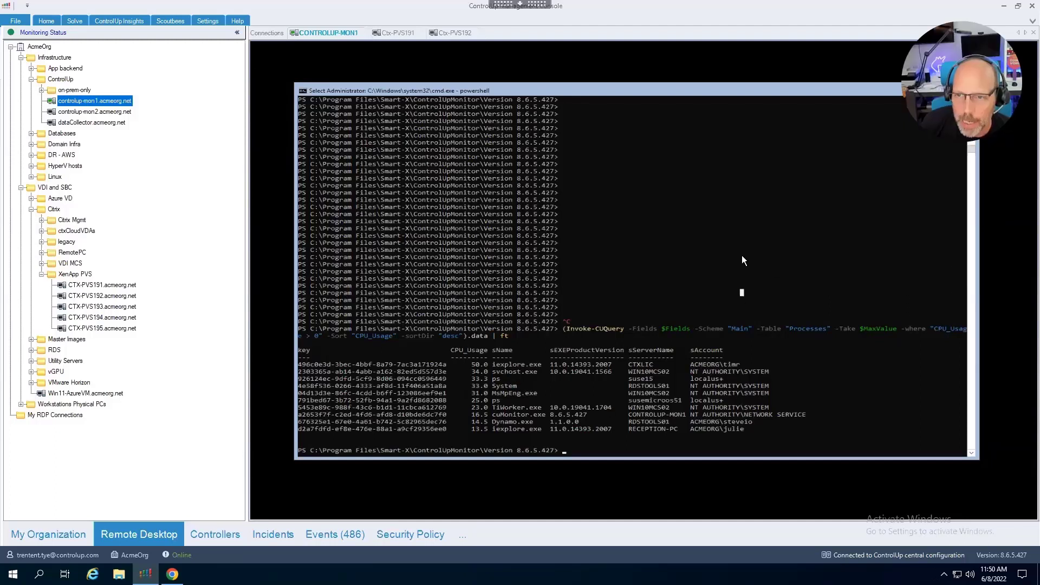
pyautogui.press('Escape')
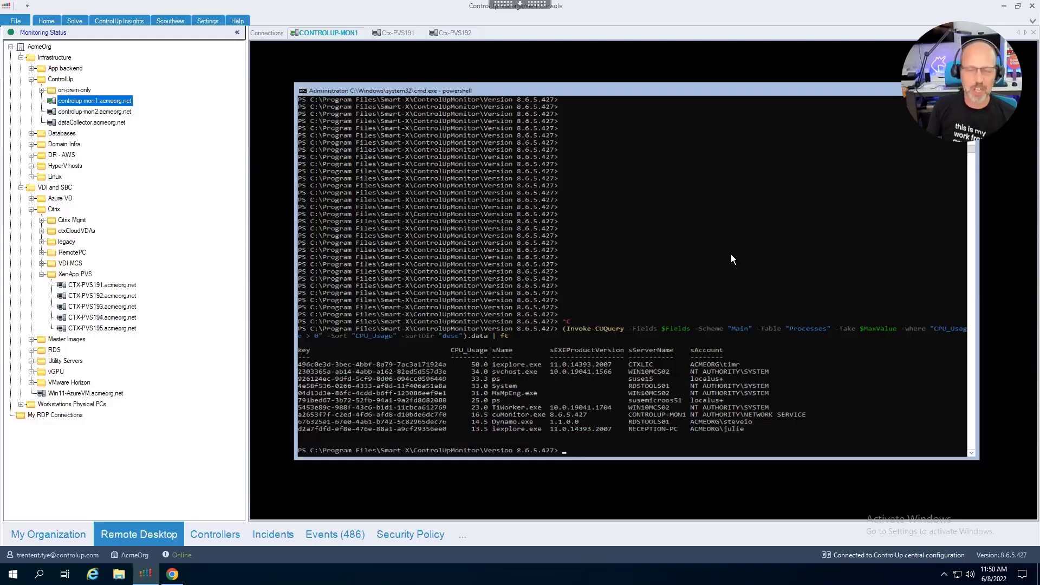
pyautogui.press('Up')
pyautogui.press('Return')
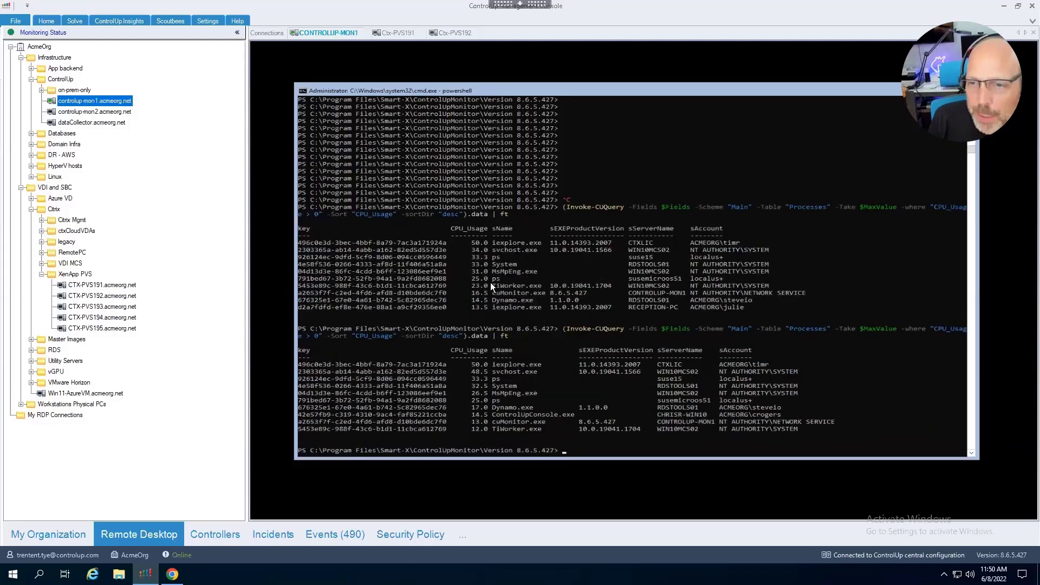
# - Compare the TiWorker.exe process and its CPU_Usage values between the two query outputs by highlighting them, and clear the selection
pyautogui.doubleClick(522, 285)
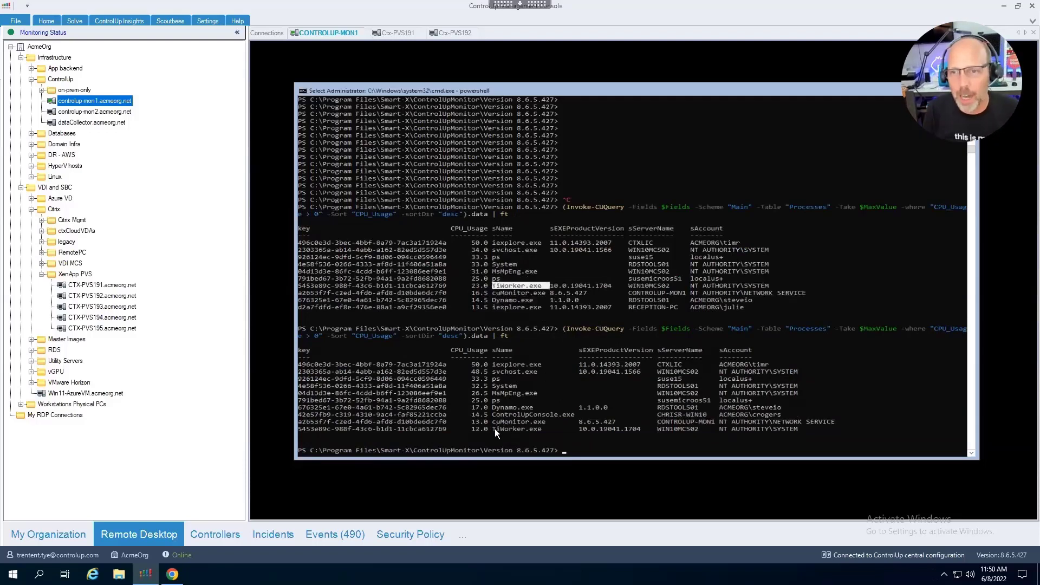
pyautogui.click(763, 158)
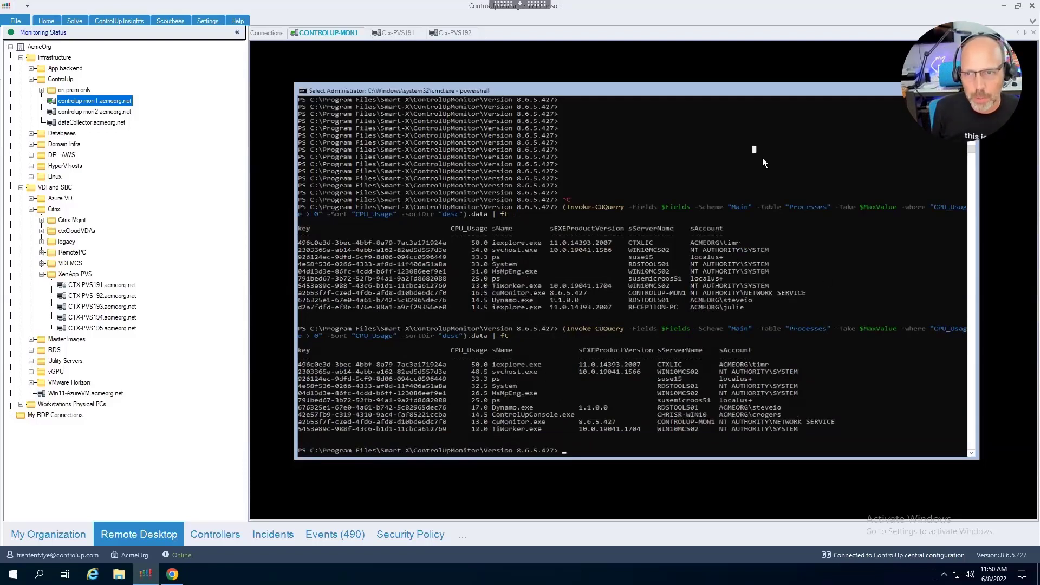
pyautogui.doubleClick(476, 285)
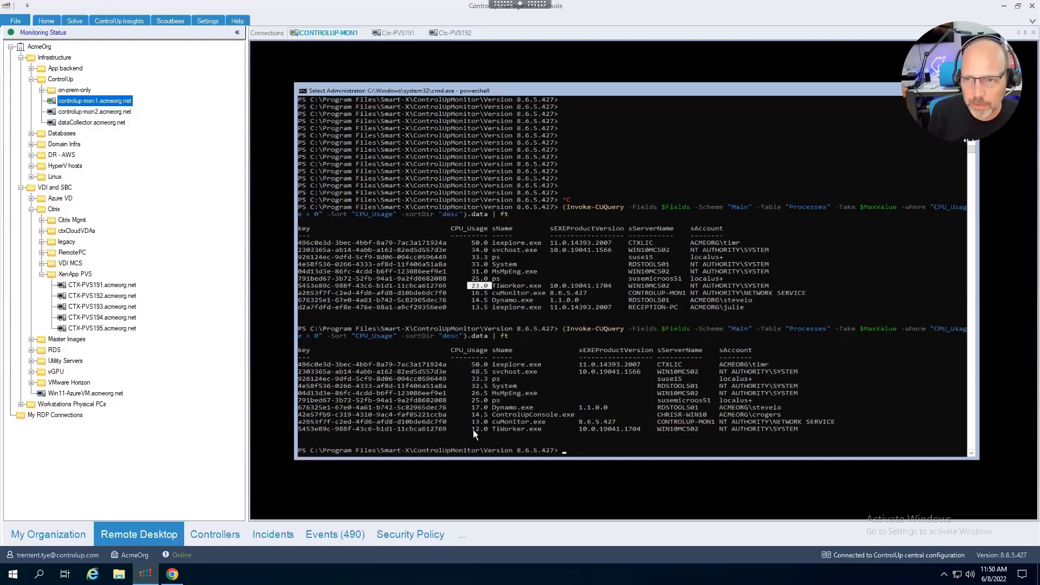
pyautogui.moveTo(473, 430); pyautogui.dragTo(485, 428)
pyautogui.rightClick(749, 145)
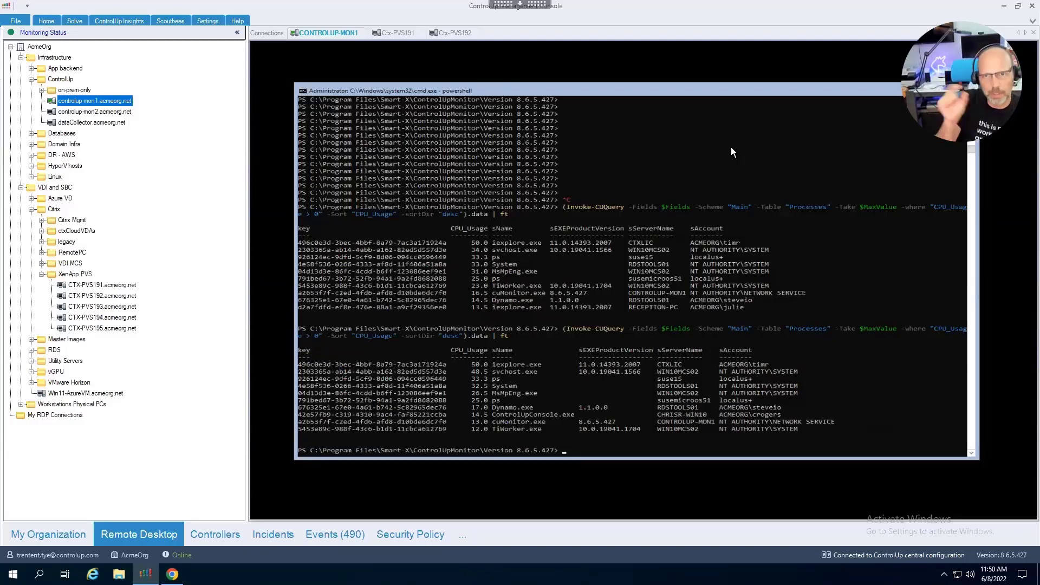
pyautogui.press('Return')
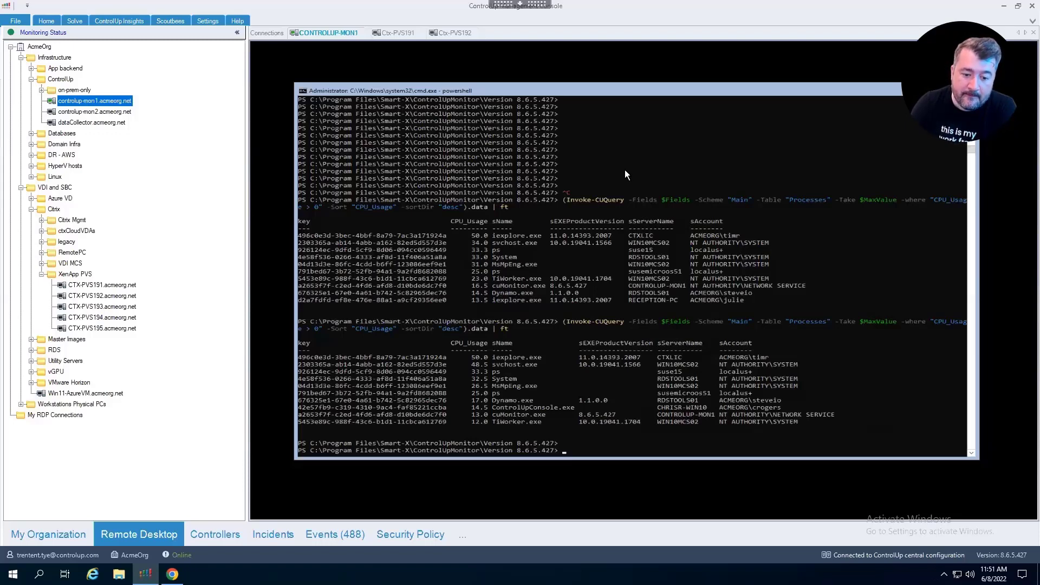
pyautogui.press('Return')
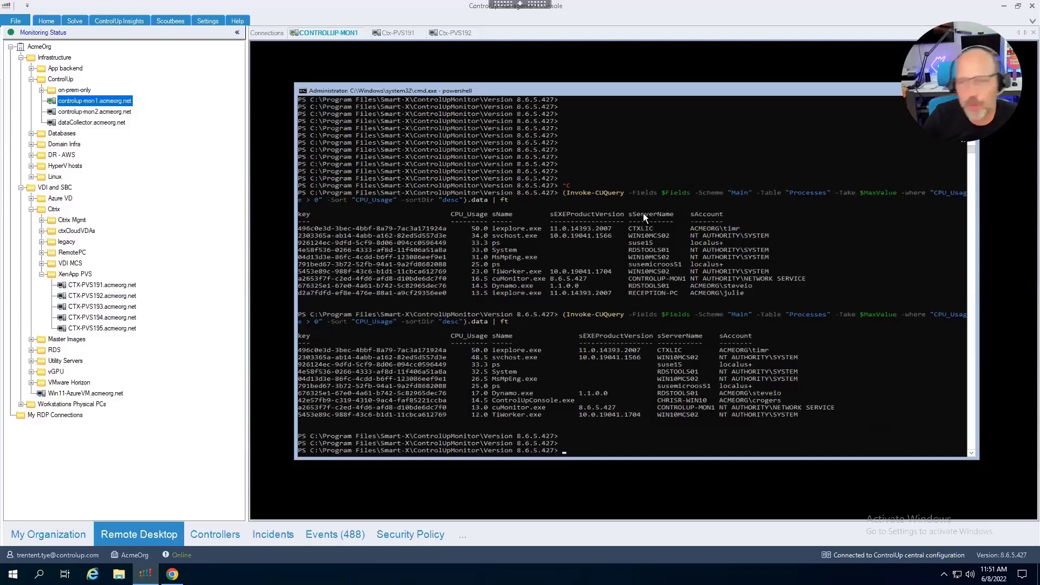
pyautogui.hotkey('ctrl', 'c')
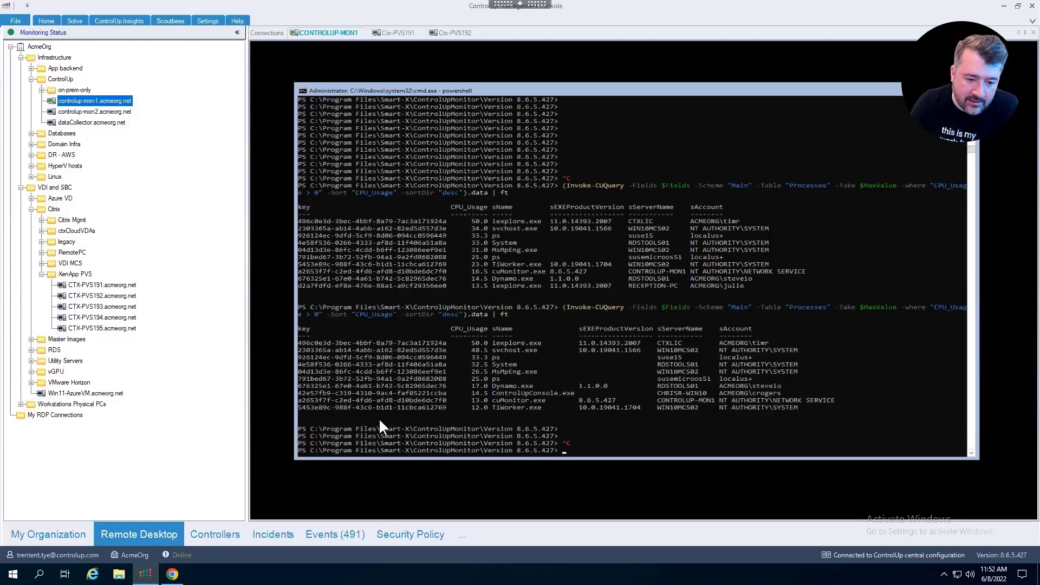
# - View the #controlup-demo channel in Slack in Chrome and switch to the ControlUp 8.6.5 Launch Webinar slide show
pyautogui.moveTo(172, 574)
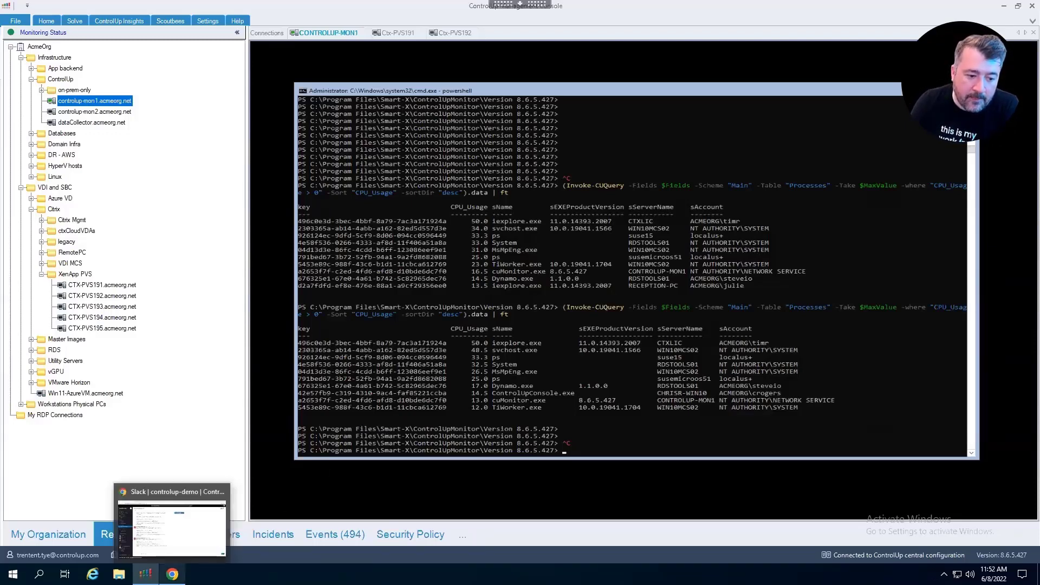
pyautogui.click(172, 523)
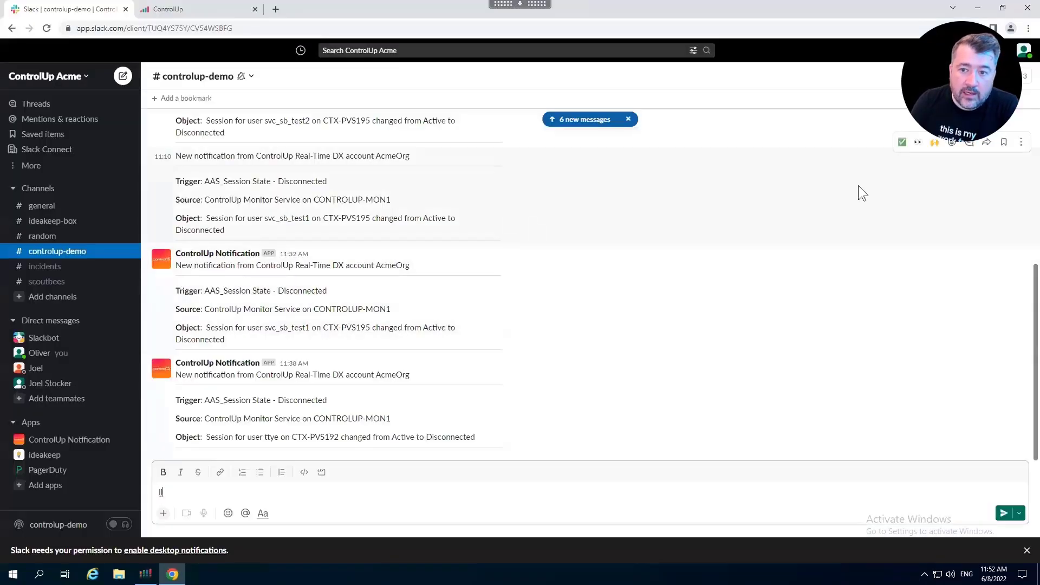
pyautogui.hotkey('alt', 'Tab')
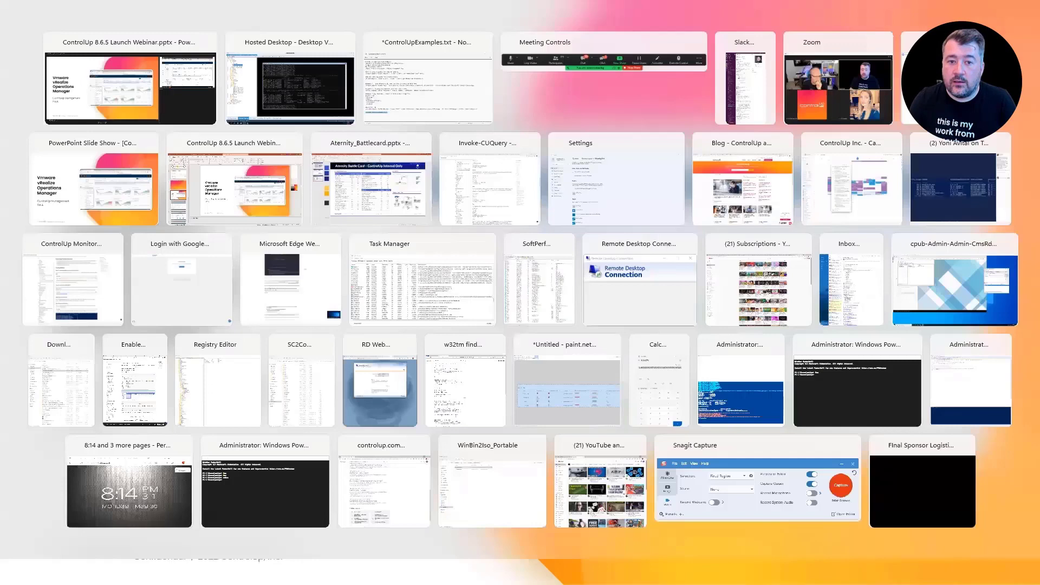
pyautogui.hotkey('alt', 'Tab')
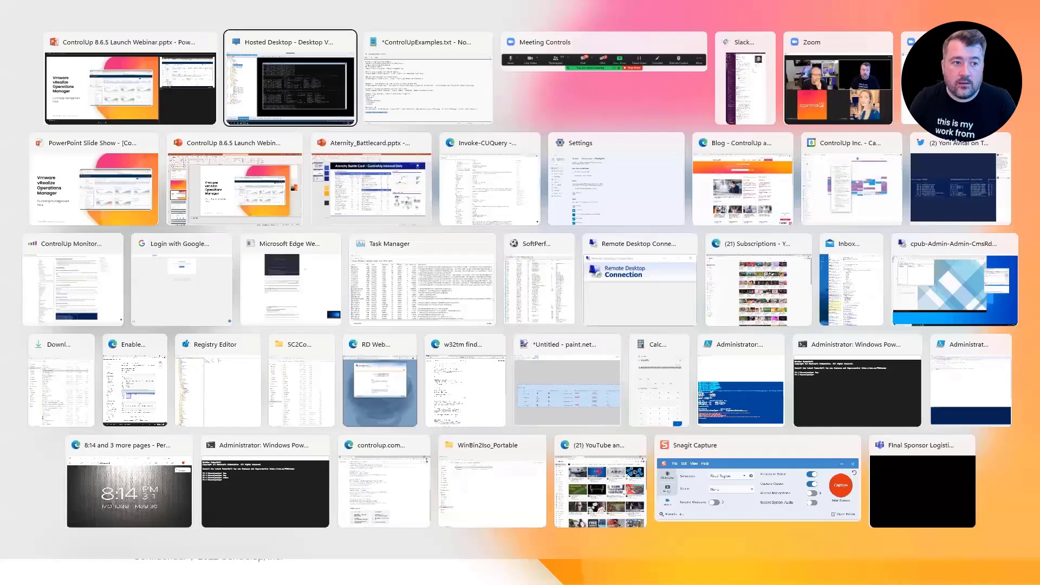
pyautogui.hotkey('alt', 'shift', 'Tab')
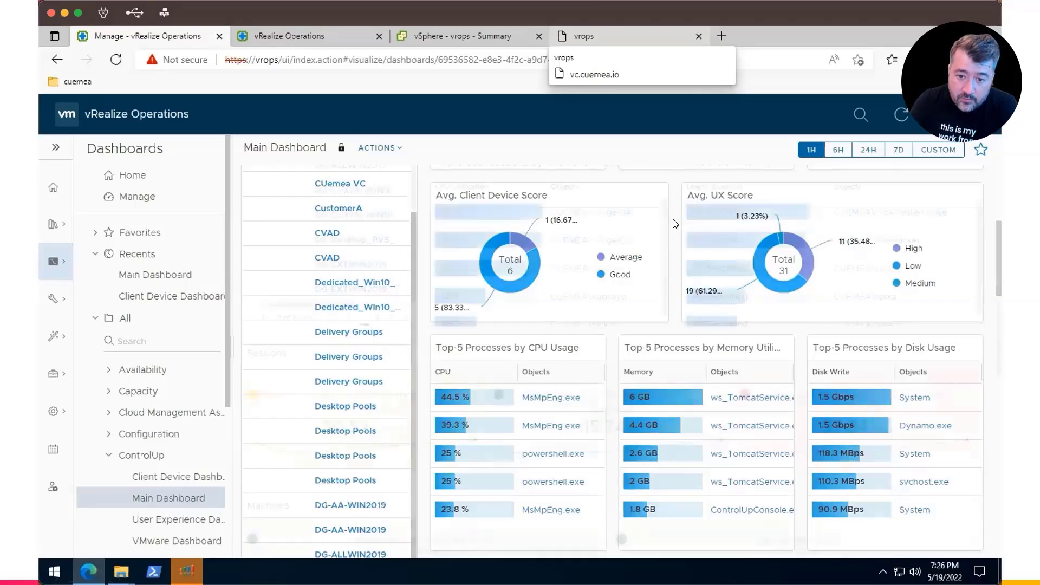
# - Examine the ControlUp Main, User Experience and VMware dashboards in vRealize Operations, including stress levels, logons and connection server stats
pyautogui.scroll(-6, 675, 223)
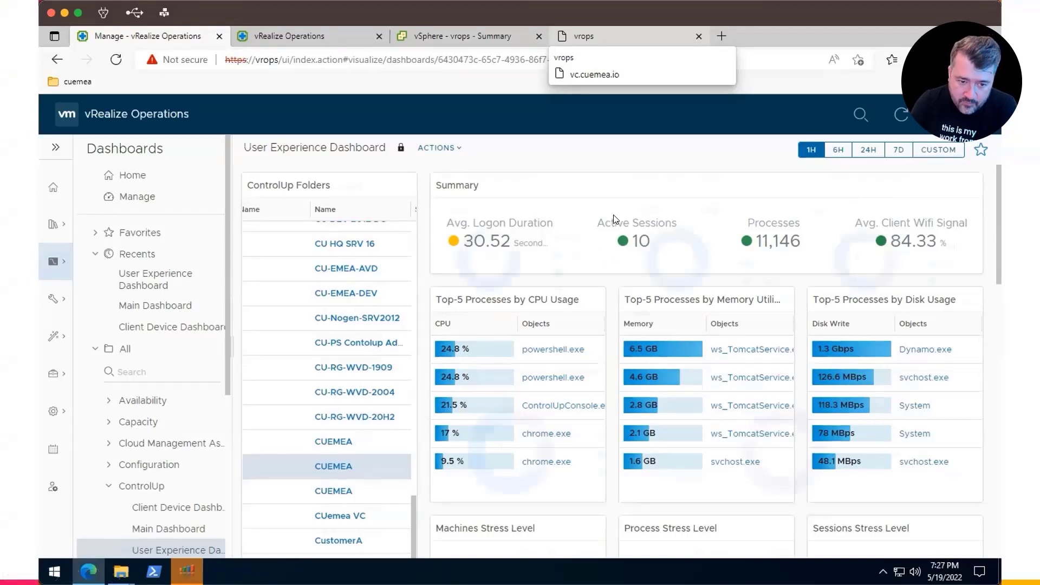
pyautogui.scroll(-5, 614, 219)
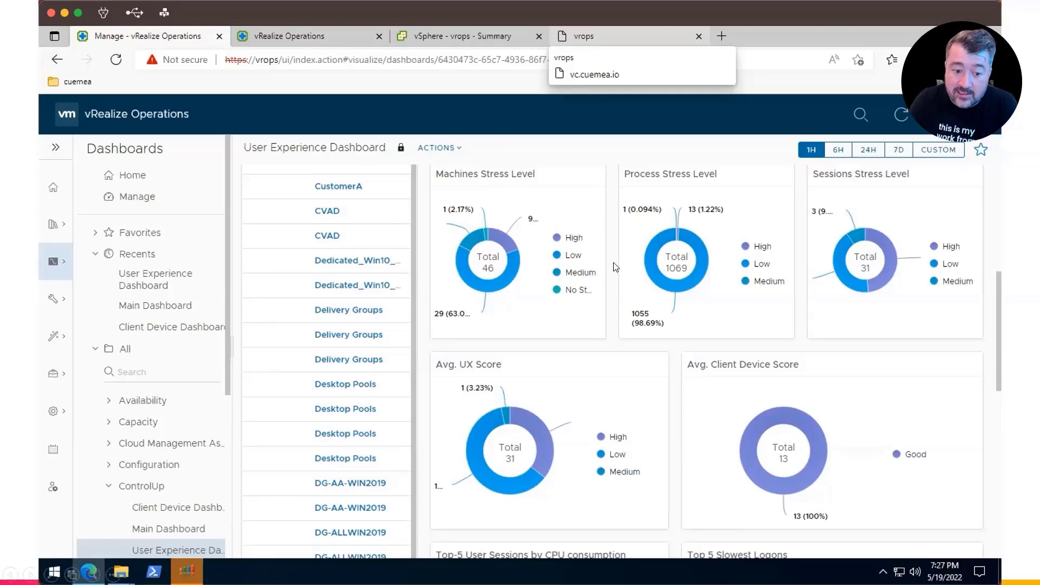
pyautogui.scroll(-5, 615, 267)
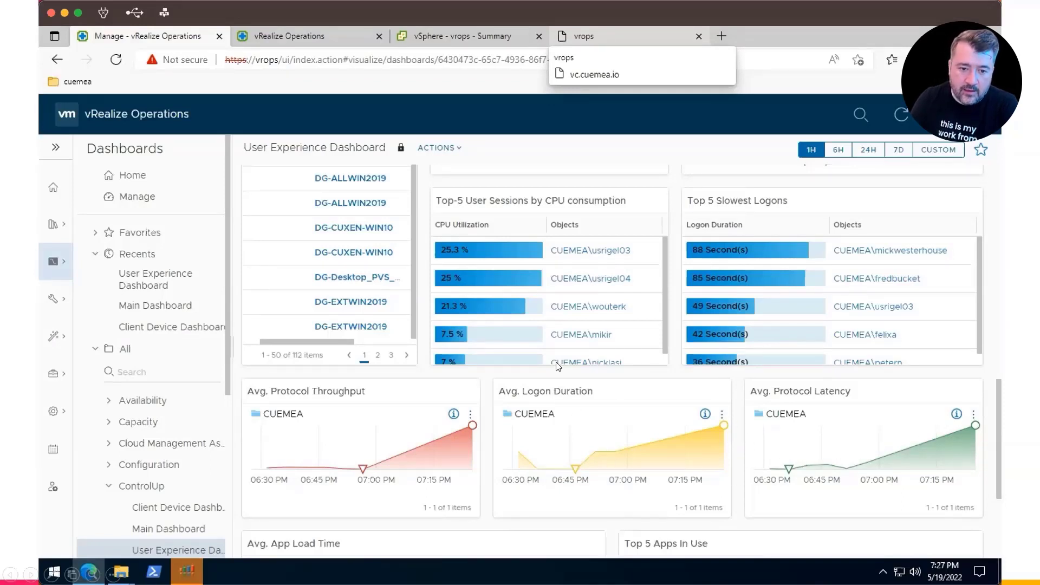
pyautogui.scroll(-3, 536, 346)
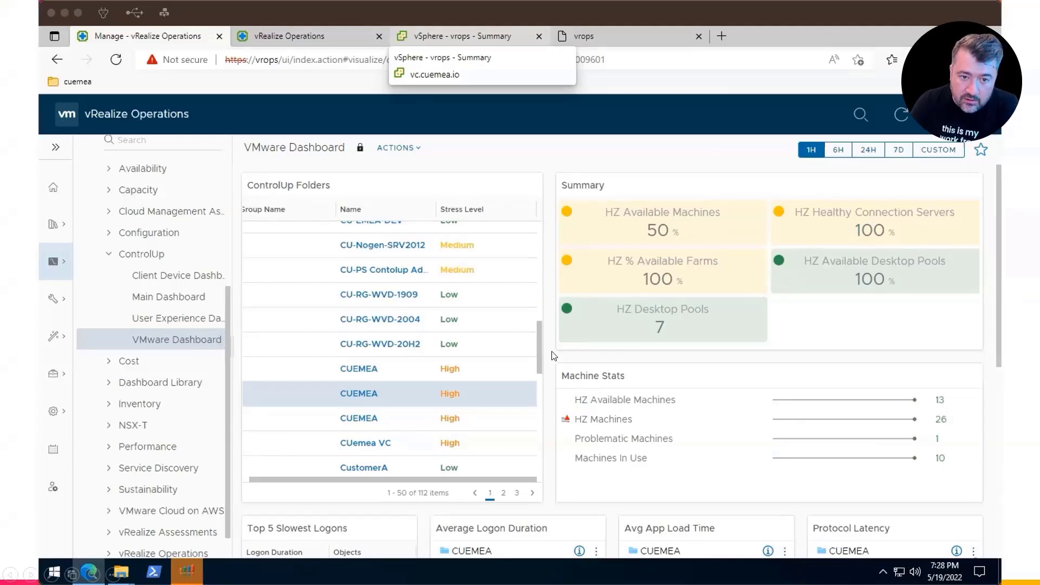
pyautogui.scroll(-7, 551, 356)
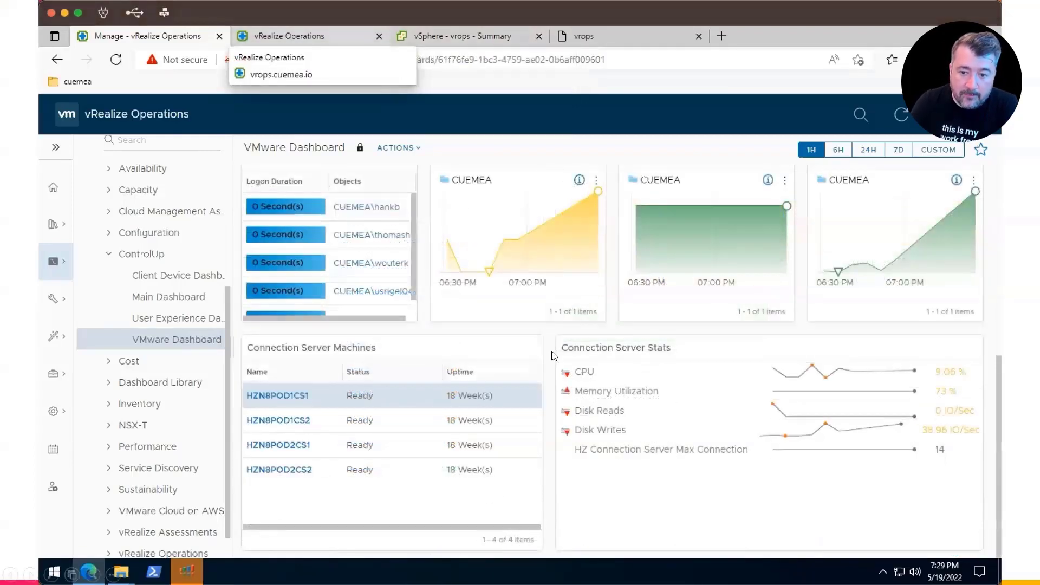